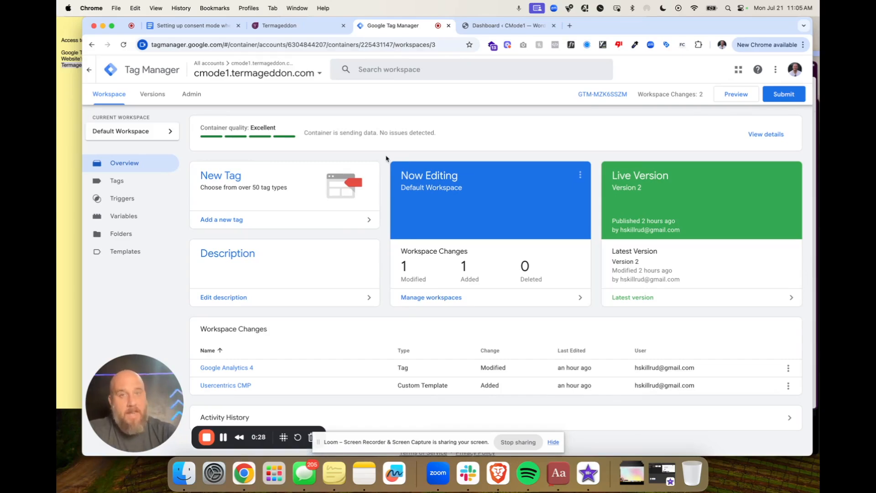
- View the container's tags, briefly selecting and deselecting the Google Analytics 4 and Hotjar tags
{"action": "left_click", "coordinate": [145, 181]}
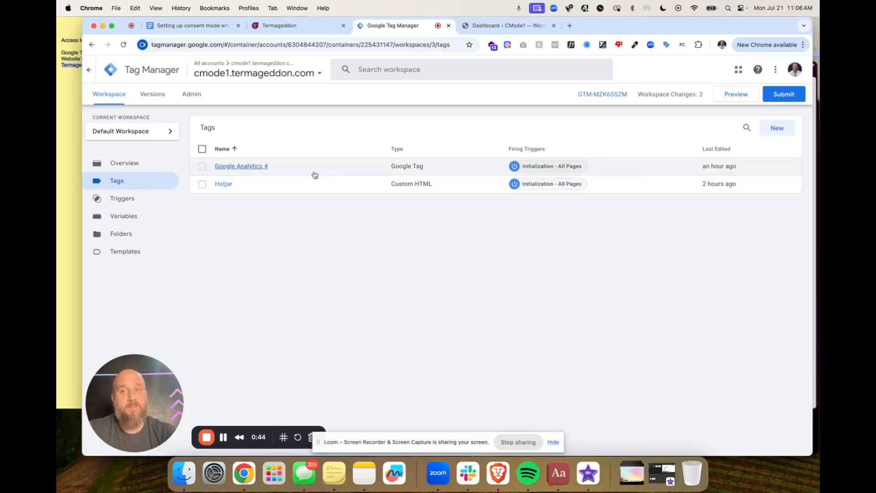
{"action": "left_click", "coordinate": [199, 168]}
{"action": "left_click", "coordinate": [199, 168]}
{"action": "left_click", "coordinate": [202, 183]}
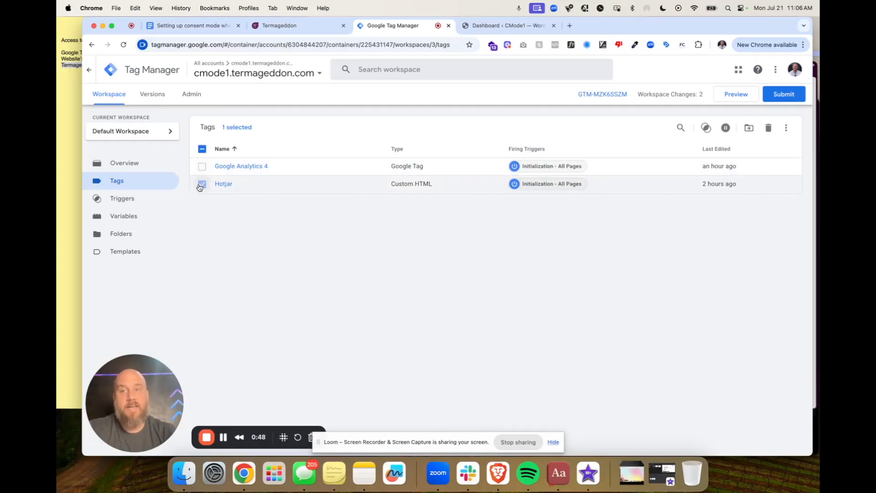
{"action": "left_click", "coordinate": [201, 186]}
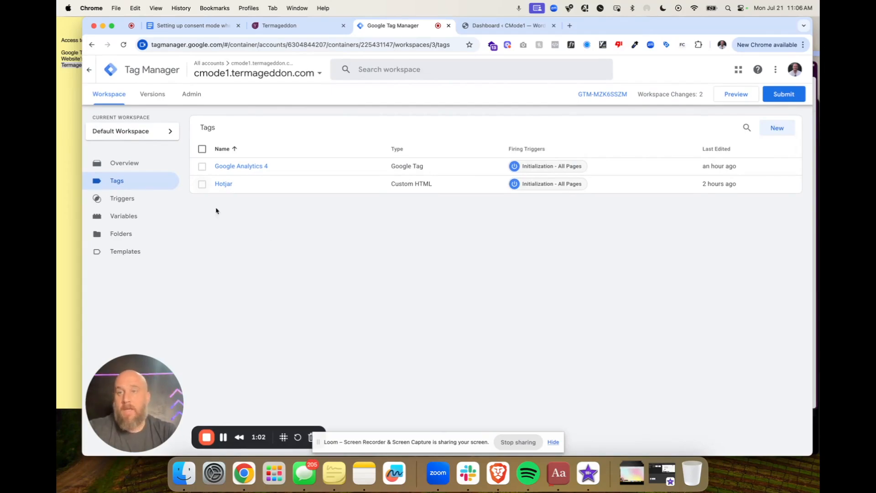
- Switch to the Stickies note and review the required access to Google Tag Manager, the website's backend and the Termageddon account
{"action": "left_click", "coordinate": [65, 107]}
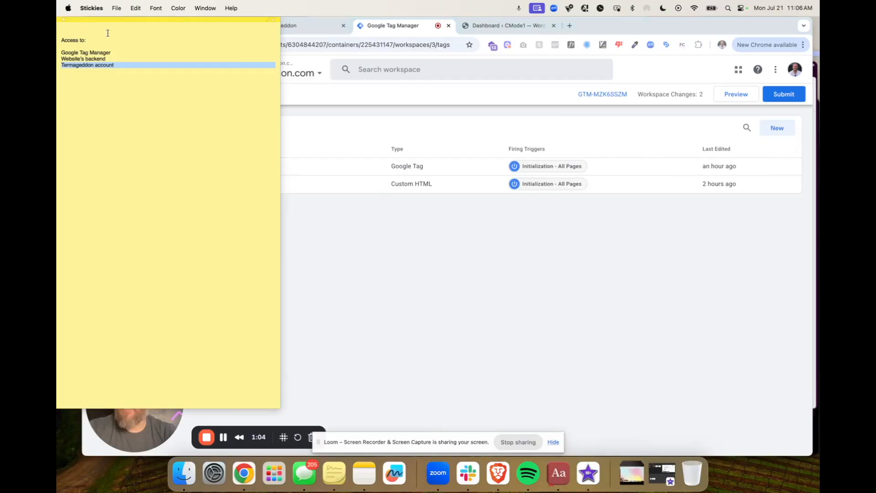
{"action": "triple_click", "coordinate": [98, 58]}
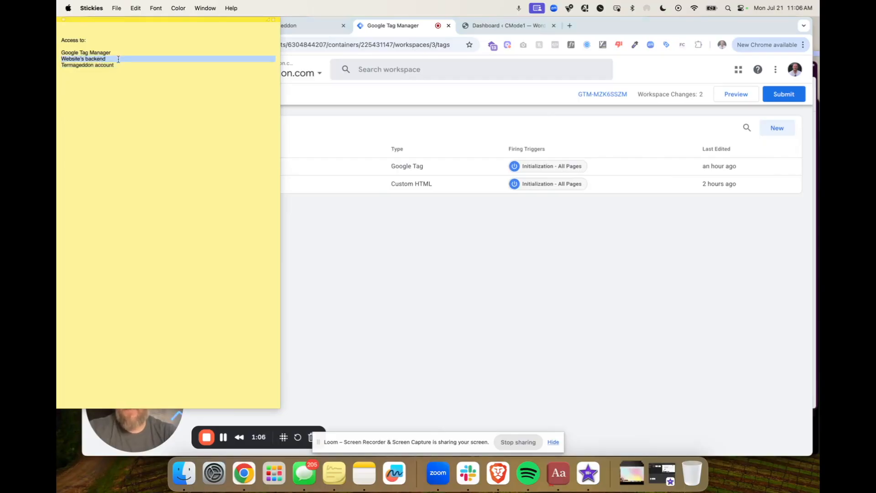
{"action": "triple_click", "coordinate": [118, 58]}
{"action": "triple_click", "coordinate": [123, 53]}
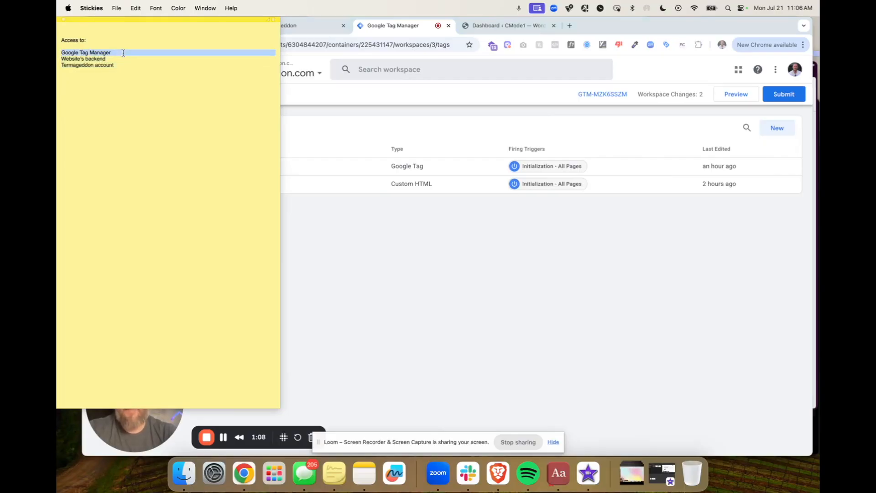
{"action": "triple_click", "coordinate": [129, 65]}
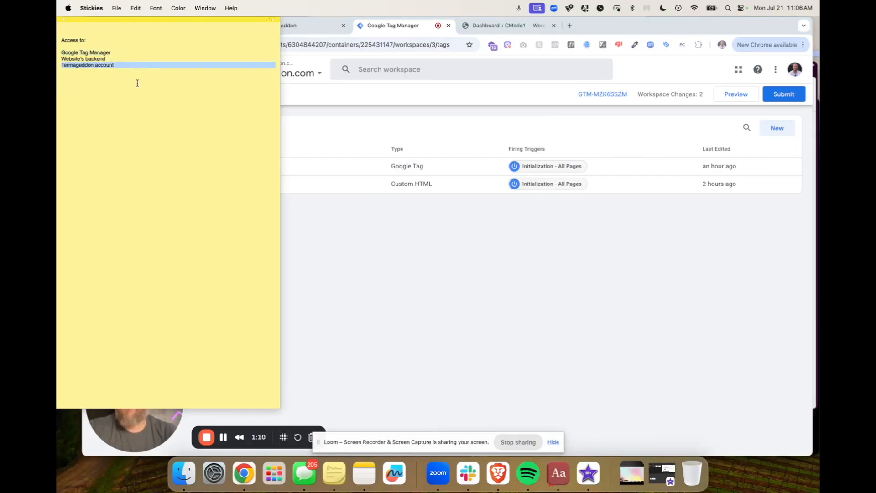
{"action": "left_click", "coordinate": [365, 279]}
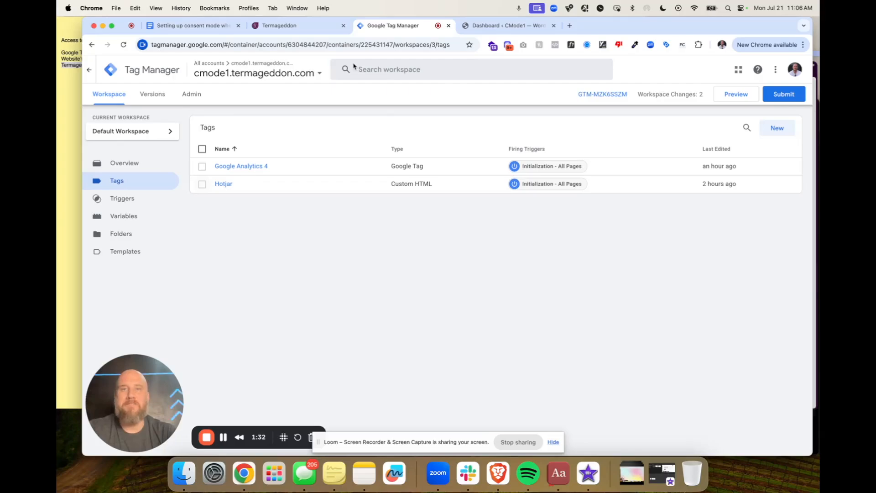
- Switch to the consent mode guide in Google Docs and read Stage 1 on replacing the GTM script with the Consent Mode script
{"action": "left_click", "coordinate": [205, 27]}
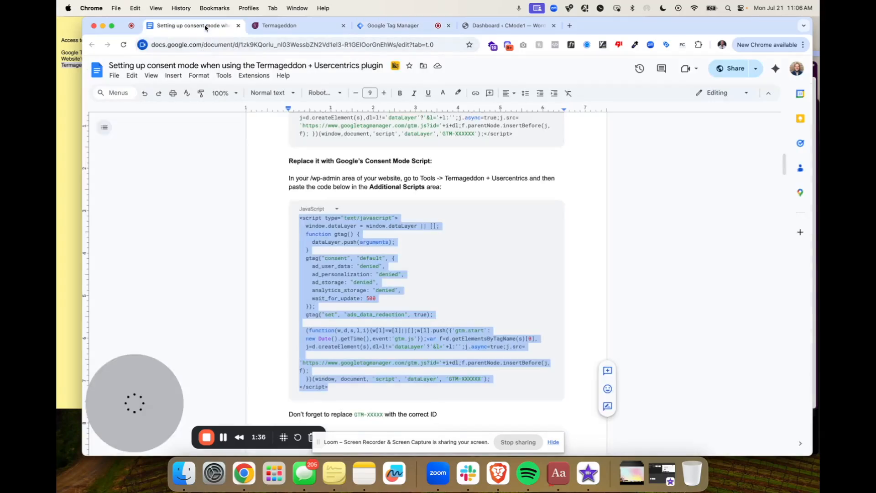
{"action": "scroll", "coordinate": [345, 230], "scroll_direction": "up", "scroll_amount": 5}
{"action": "scroll", "coordinate": [345, 230], "scroll_direction": "up", "scroll_amount": 3}
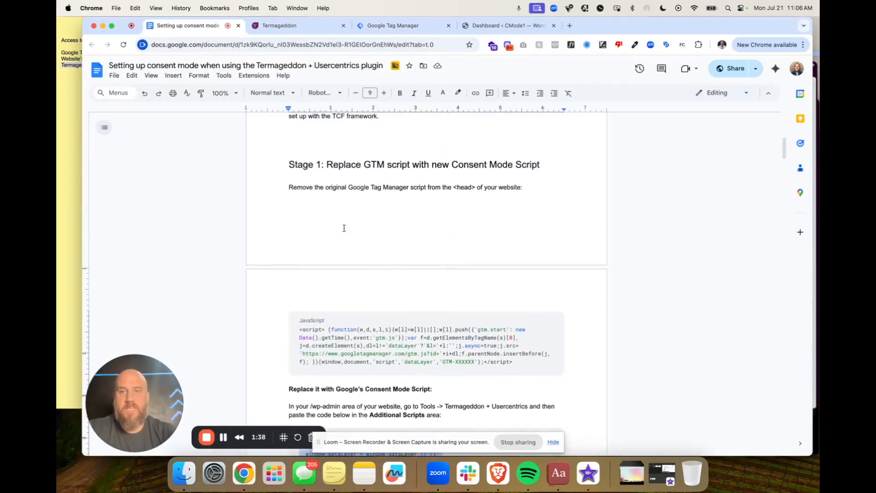
{"action": "scroll", "coordinate": [345, 230], "scroll_direction": "down", "scroll_amount": 2}
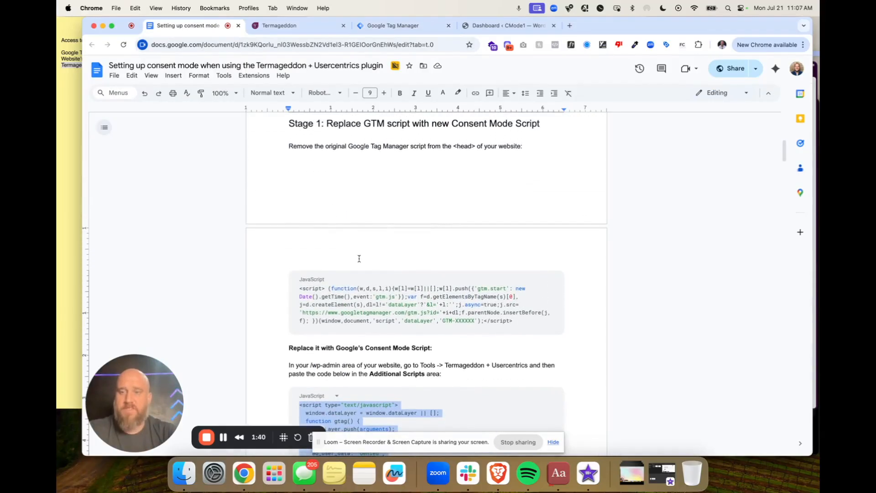
{"action": "scroll", "coordinate": [360, 260], "scroll_direction": "down", "scroll_amount": 2}
{"action": "scroll", "coordinate": [363, 262], "scroll_direction": "up", "scroll_amount": 2}
{"action": "scroll", "coordinate": [366, 268], "scroll_direction": "down", "scroll_amount": 1}
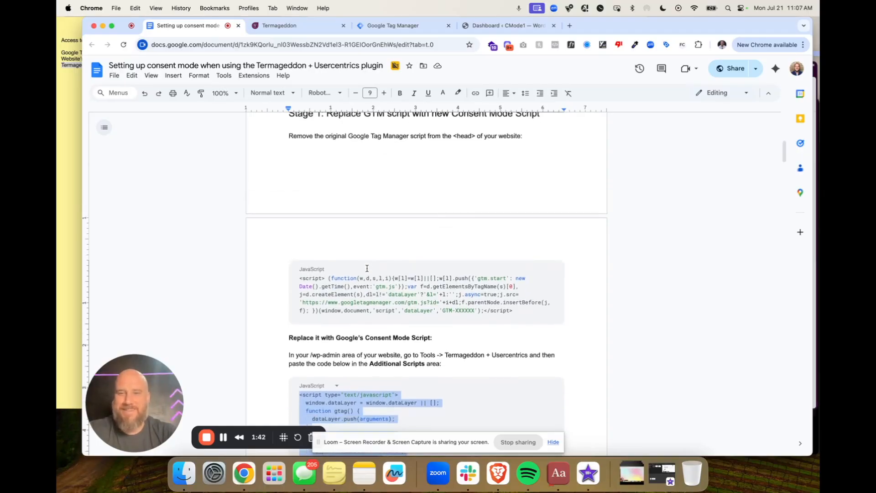
{"action": "scroll", "coordinate": [391, 260], "scroll_direction": "down", "scroll_amount": 6}
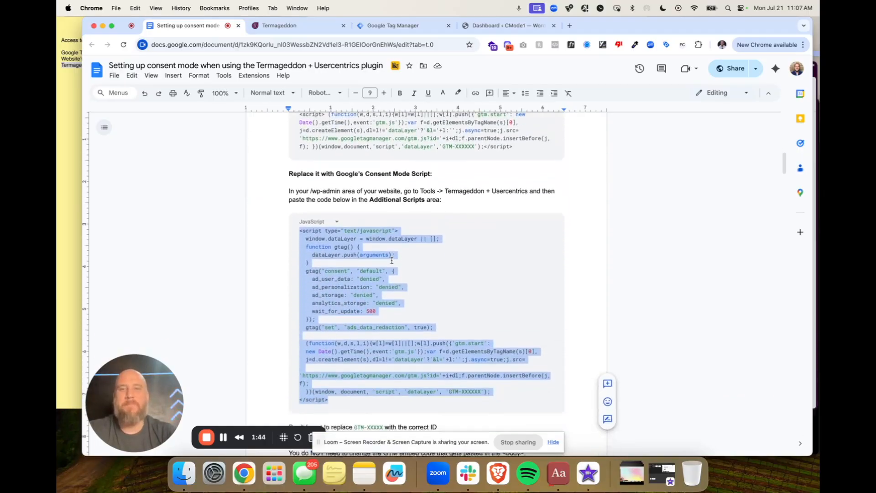
{"action": "left_click", "coordinate": [344, 397]}
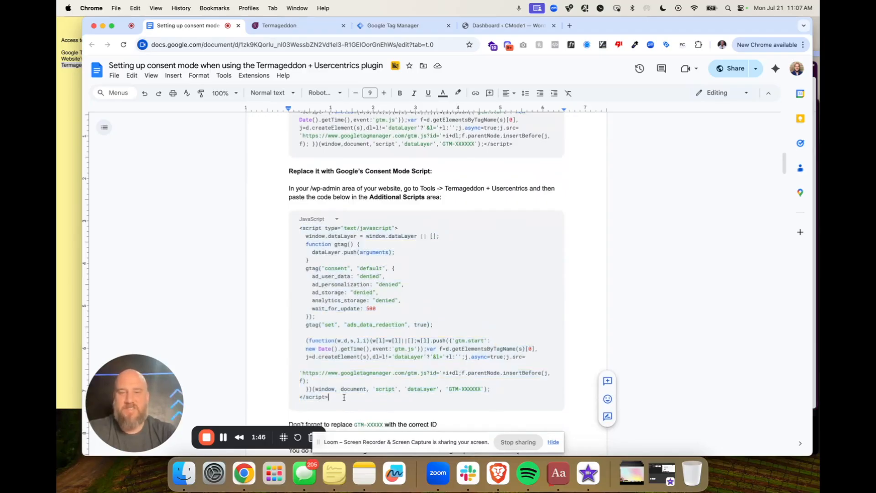
{"action": "scroll", "coordinate": [344, 397], "scroll_direction": "up", "scroll_amount": 15}
{"action": "scroll", "coordinate": [344, 397], "scroll_direction": "down", "scroll_amount": 9}
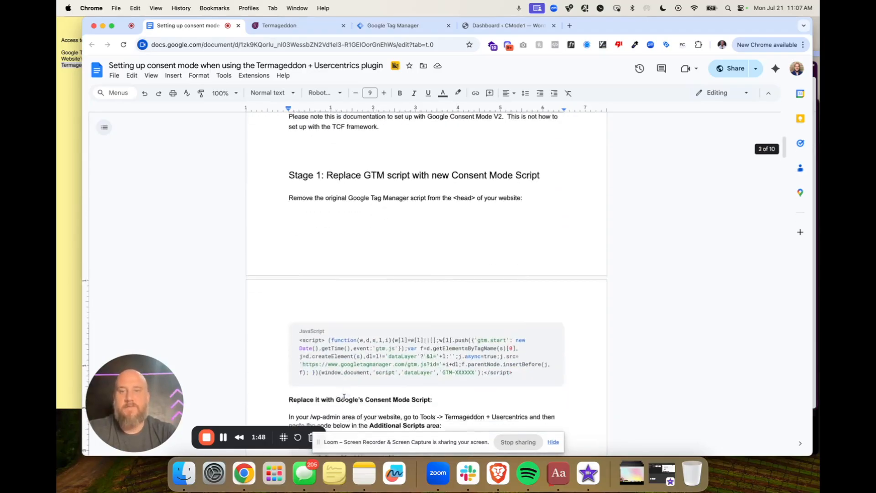
{"action": "scroll", "coordinate": [344, 397], "scroll_direction": "down", "scroll_amount": 2}
{"action": "scroll", "coordinate": [346, 388], "scroll_direction": "up", "scroll_amount": 1}
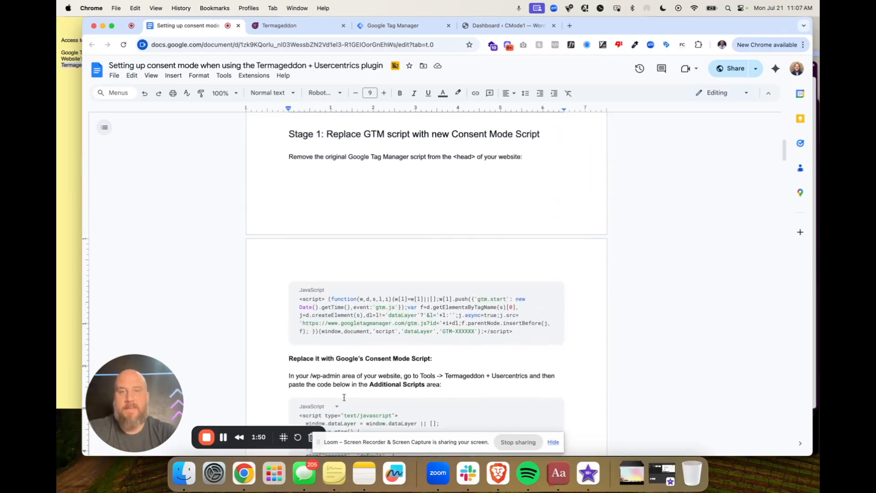
- Copy the entire Google Consent Mode script from the guide's "Replace it with Google's Consent Mode Script" section
{"action": "scroll", "coordinate": [356, 348], "scroll_direction": "down", "scroll_amount": 7}
{"action": "scroll", "coordinate": [347, 363], "scroll_direction": "down", "scroll_amount": 3}
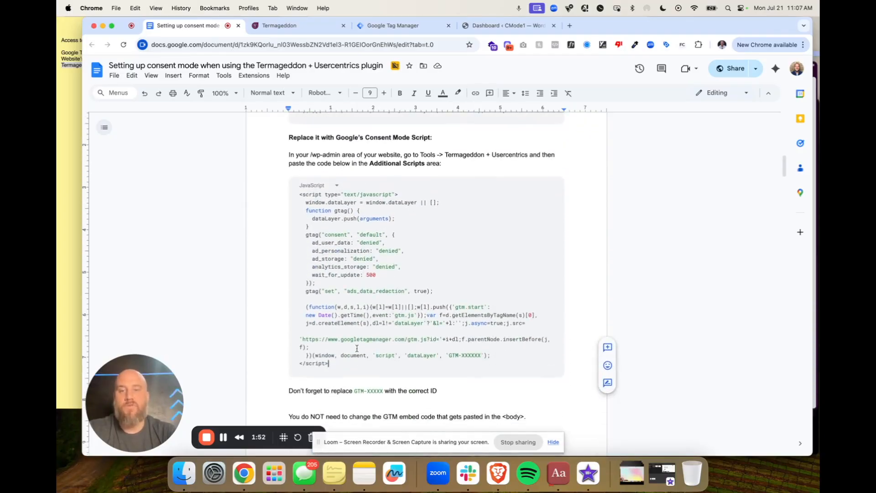
{"action": "left_click_drag", "start_coordinate": [343, 367], "coordinate": [281, 194]}
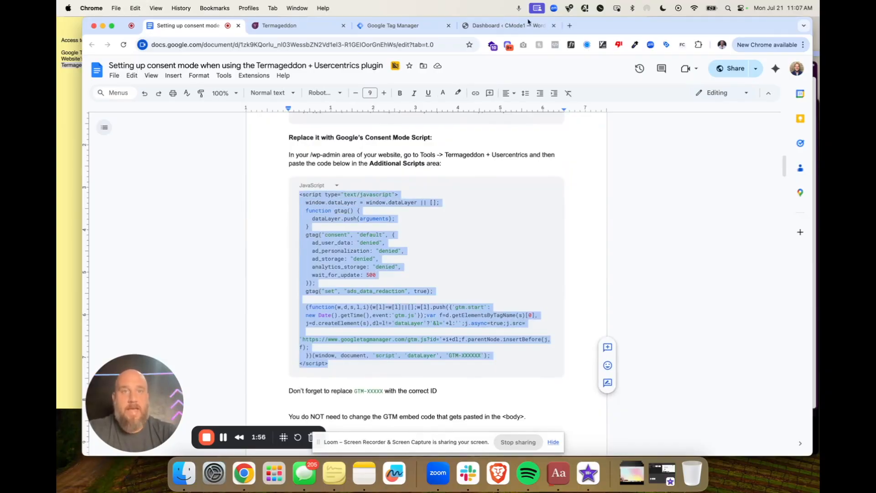
- Switch to the WordPress admin, activate the GTM Original Script snippet and view its code
{"action": "left_click", "coordinate": [506, 25]}
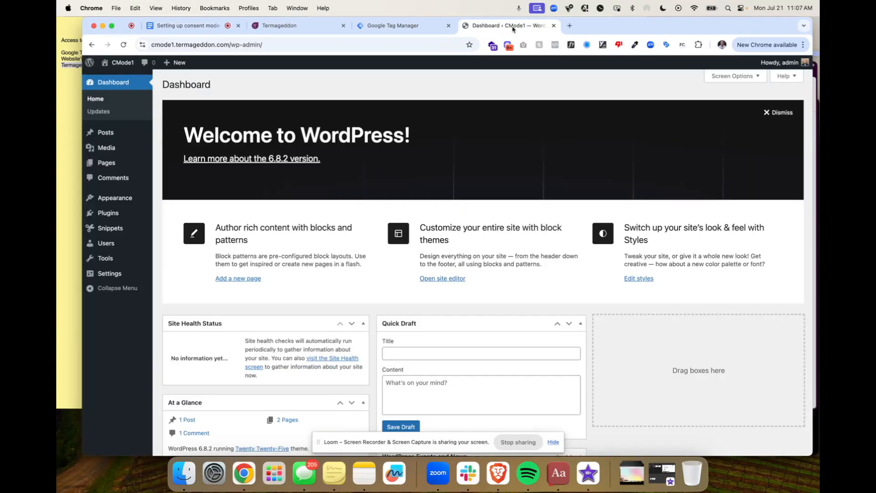
{"action": "left_click", "coordinate": [142, 234]}
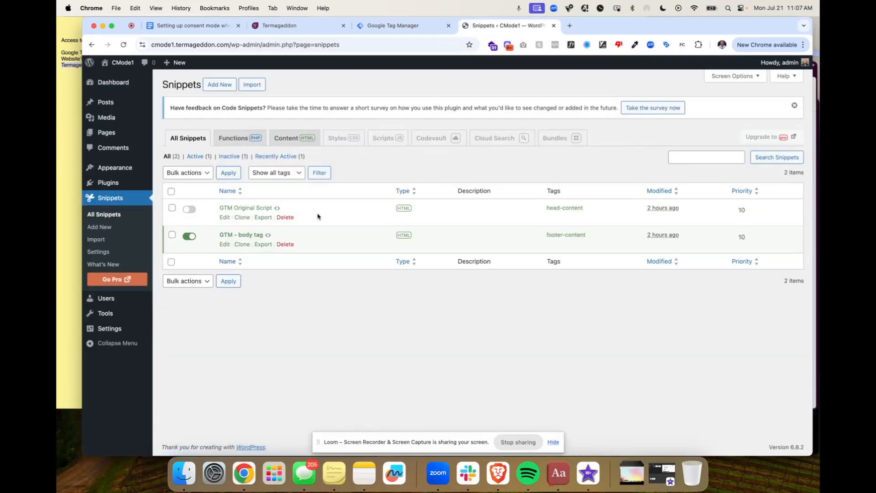
{"action": "left_click", "coordinate": [191, 210]}
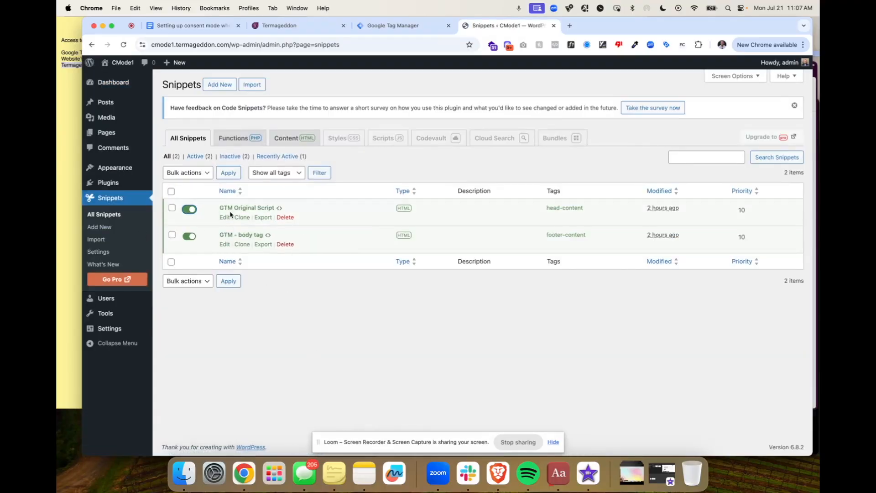
{"action": "left_click", "coordinate": [247, 208]}
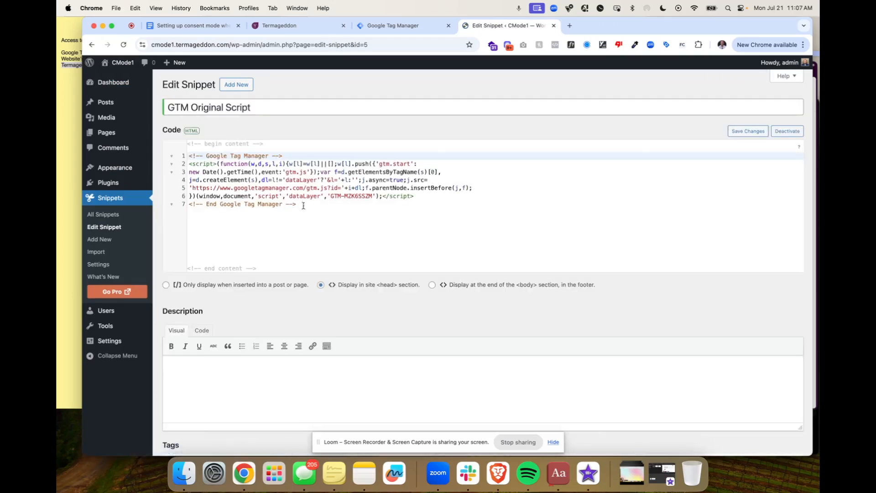
{"action": "left_click", "coordinate": [92, 44]}
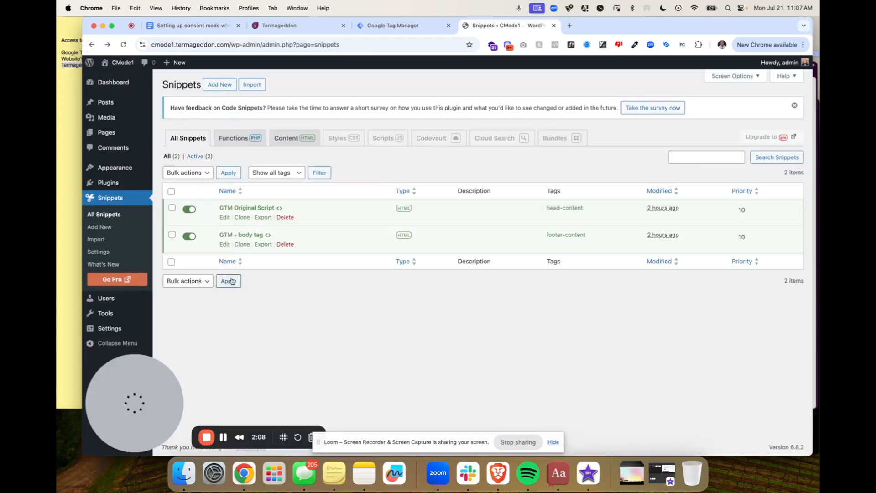
- View the GTM - body tag snippet's code and deactivate the GTM Original Script snippet
{"action": "left_click", "coordinate": [243, 235]}
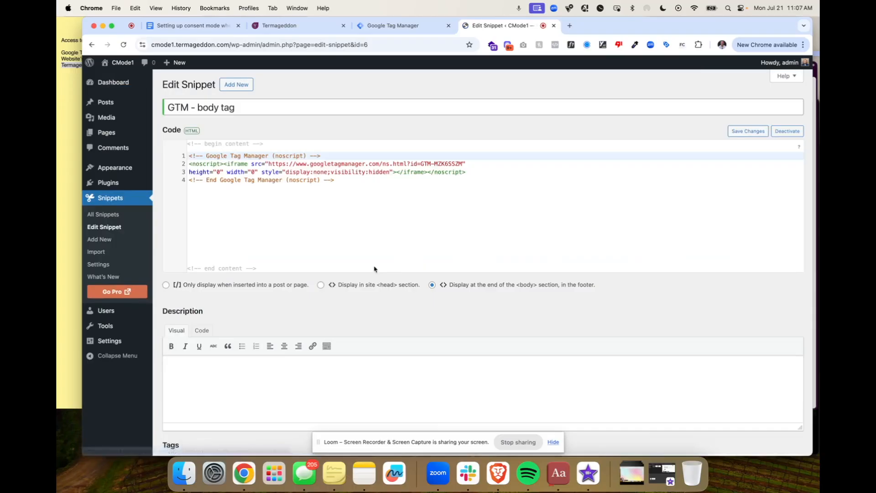
{"action": "left_click", "coordinate": [118, 214]}
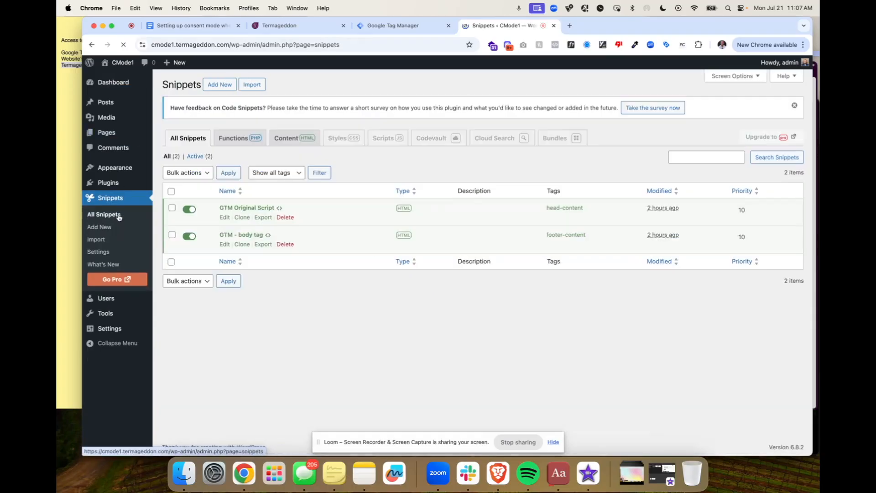
{"action": "left_click", "coordinate": [189, 210]}
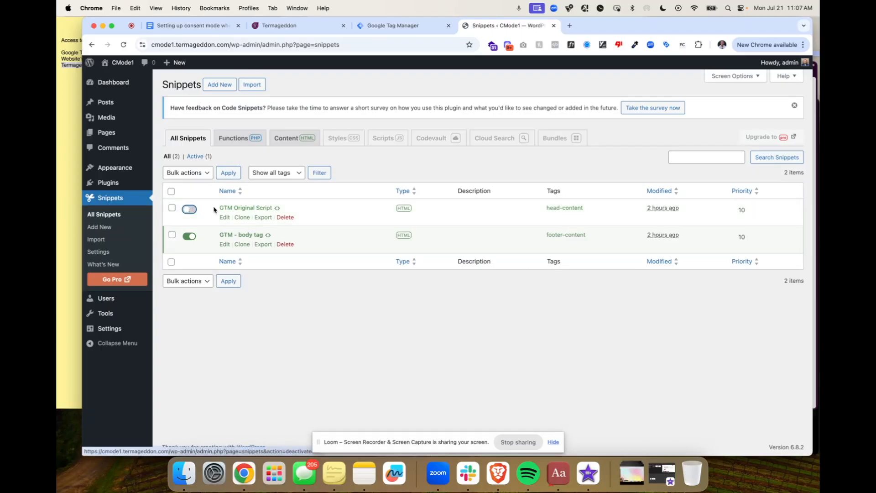
- Start a new snippet titled "GTM Consent Mode"
{"action": "left_click", "coordinate": [213, 86]}
{"action": "left_click", "coordinate": [348, 103]}
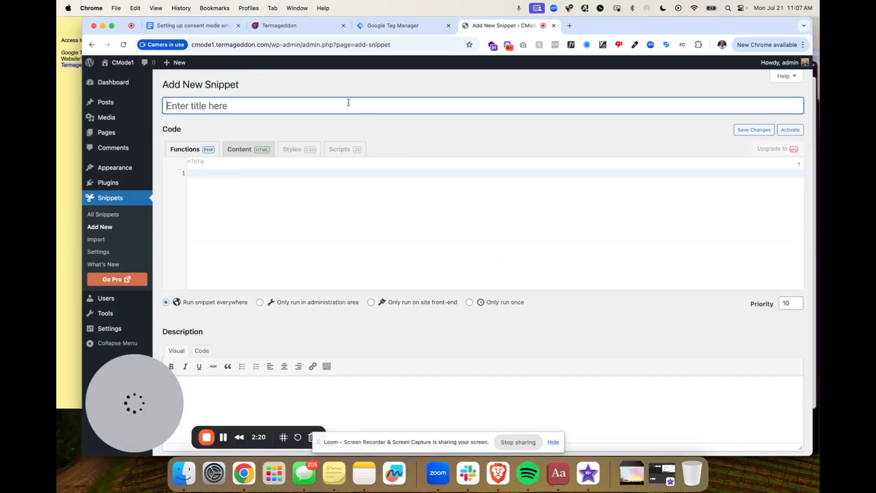
{"action": "type", "text": "GTM COnst"}
{"action": "key", "text": "BackSpace"}
{"action": "key", "text": "BackSpace"}
{"action": "key", "text": "BackSpace"}
{"action": "key", "text": "BackSpace"}
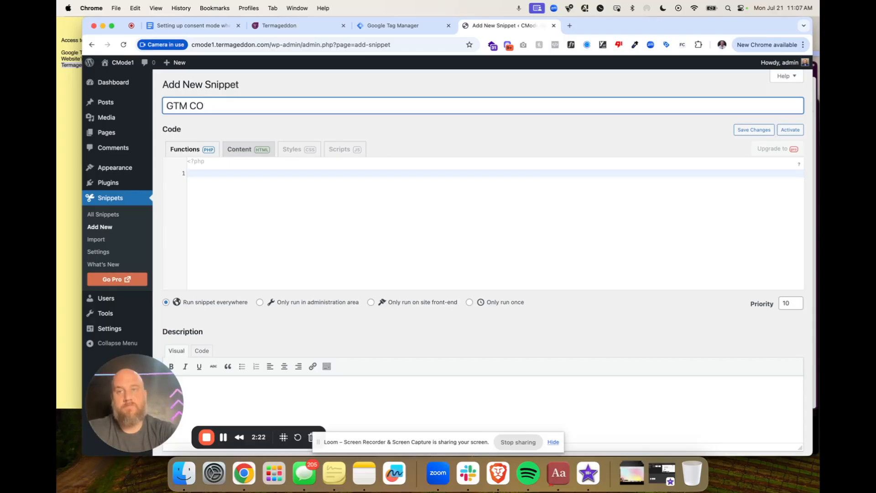
{"action": "type", "text": "onst M"}
{"action": "key", "text": "BackSpace"}
{"action": "key", "text": "BackSpace"}
{"action": "key", "text": "BackSpace"}
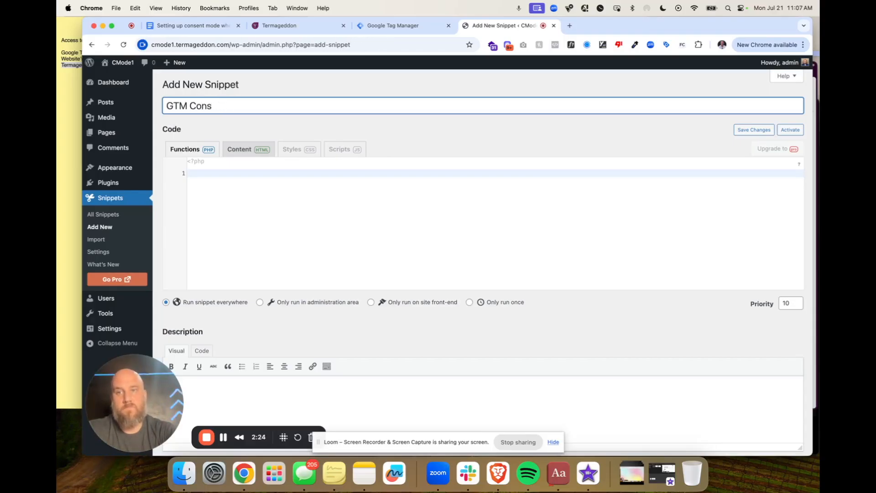
{"action": "type", "text": "ent Mode"}
- Make the new snippet an HTML content snippet and paste the copied Consent Mode script as its code
{"action": "left_click", "coordinate": [258, 149]}
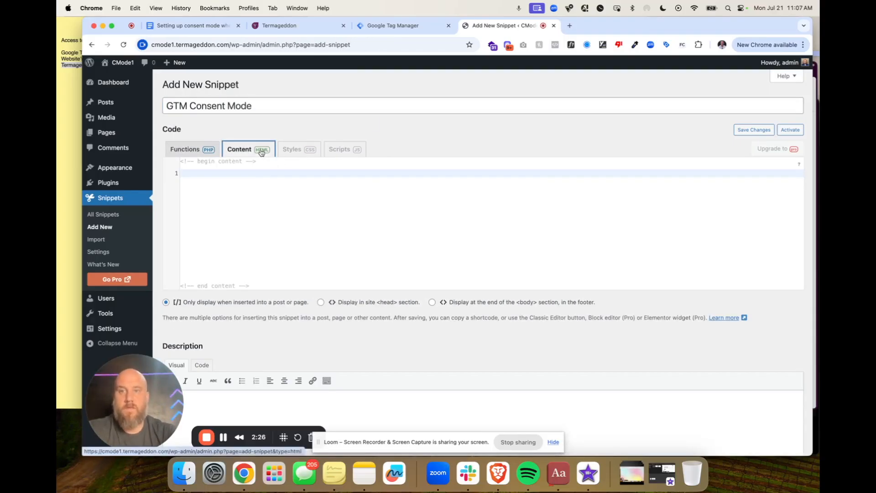
{"action": "left_click", "coordinate": [248, 173]}
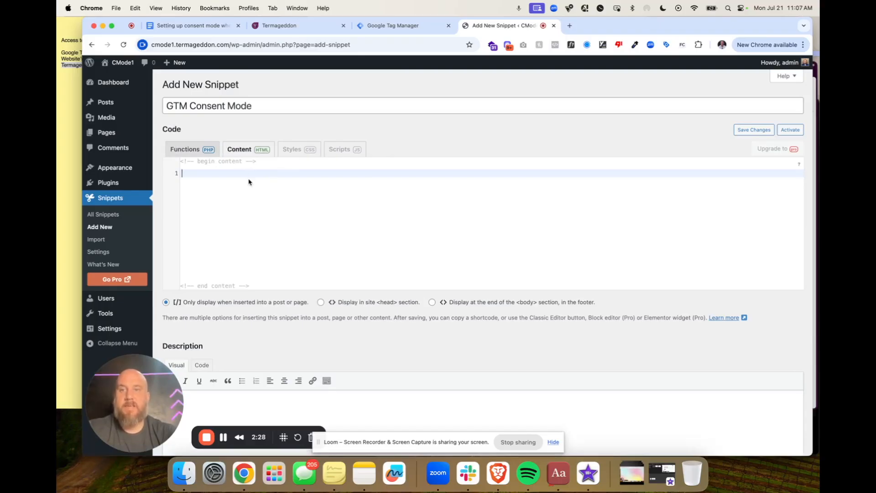
{"action": "type", "text": "<script type=\"text/javascript\">   window.dataLayer = window.dataLayer || [];   function gtag() {     dataLayer.push(arguments);   }   gtag(\"consent\", \"default\", {     ad_user_data: \"denied\",     ad_personalization: \"denied\",     ad_storage: \"denied\",     analytics_storage: \"denied\",     wait_for_update: 500   });   gtag(\"set\", \"ads_data_redaction\", true);    (function(w,d,s,l,i){w[l]=w[l]||[];w[l].push({'gtm.start':   new Date().getTime(),event:'gtm.js'});var f=d.getElementsByTagName(s)[0],   j=d.createElement(s),dl=l!='dataLayer'?'&l='+l:'';j.async=true;j.src=   'https://www.googletagmanager.com/gtm.js?id='+i+dl;f.parentNode.insertBefore(j,f);   })(window, document, 'script', 'dataLayer', 'GTM-XXXXXX'); </script>"}
- Copy the container ID from Google Tag Manager and return to the new WordPress snippet
{"action": "left_click", "coordinate": [196, 26]}
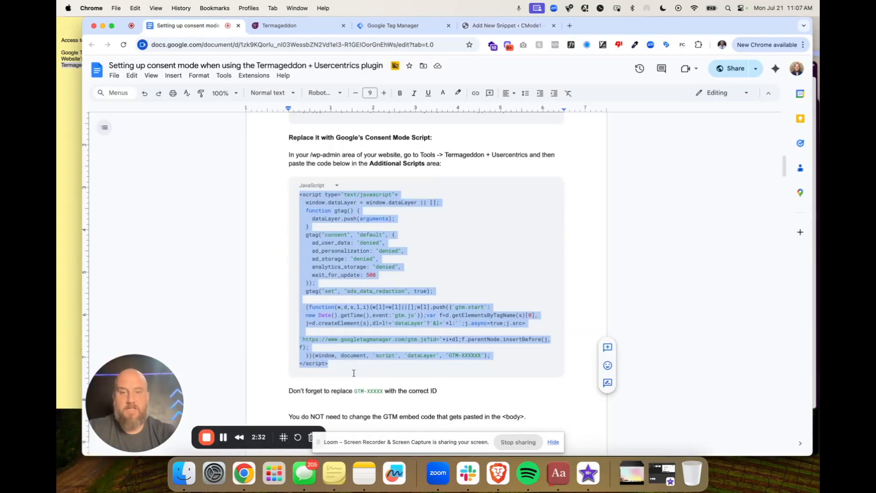
{"action": "left_click", "coordinate": [424, 24]}
{"action": "right_click", "coordinate": [597, 94]}
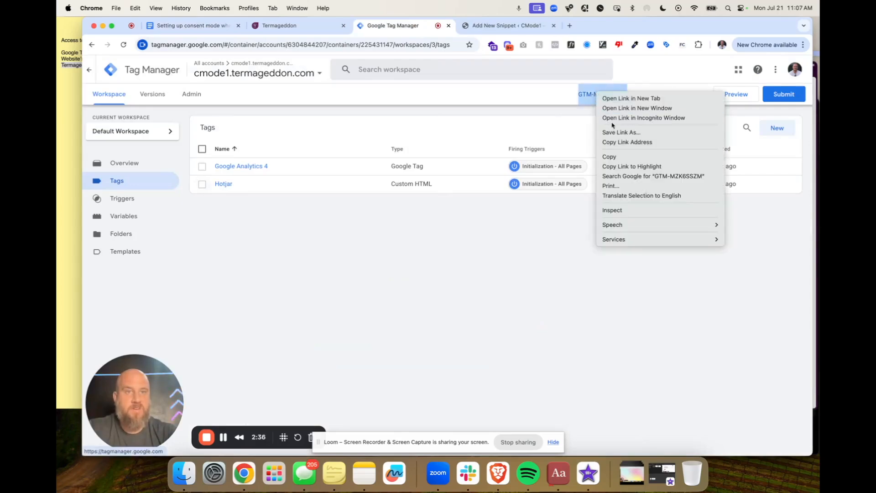
{"action": "left_click", "coordinate": [621, 157]}
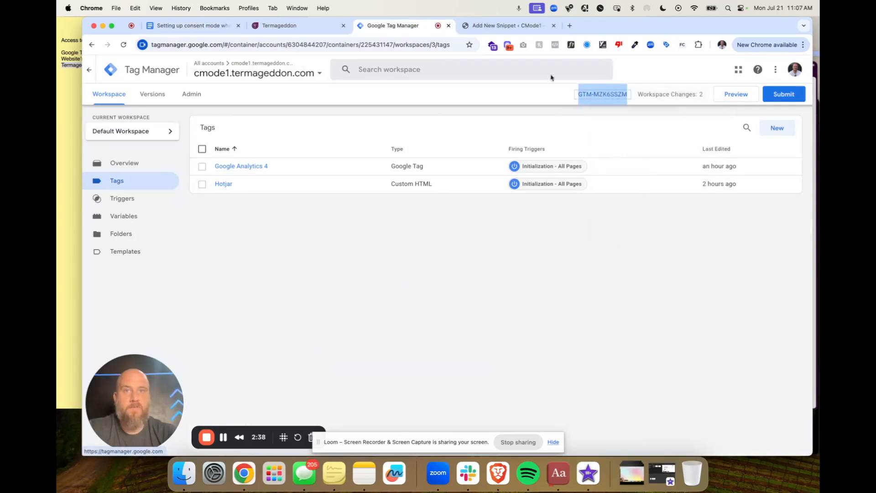
{"action": "left_click", "coordinate": [508, 30]}
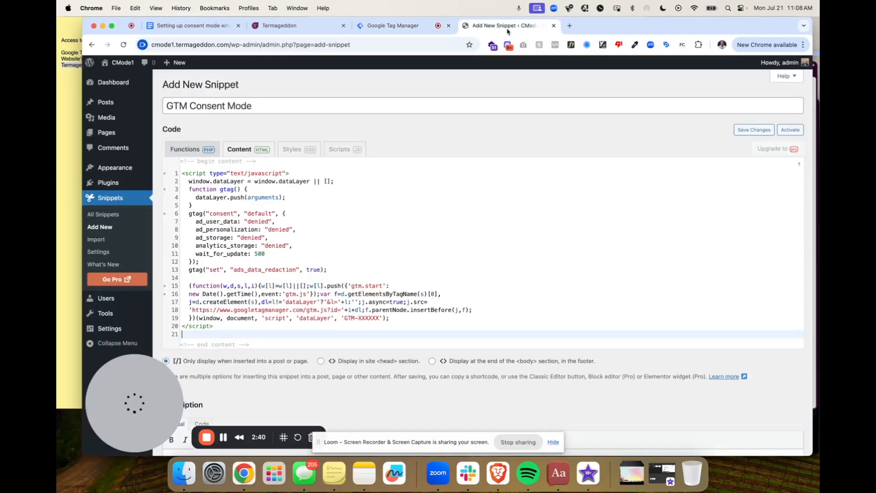
- Replace the GTM-XXXXXX placeholder in the script with the copied container ID and set the snippet to display in the site <head> section
{"action": "left_click_drag", "start_coordinate": [345, 318], "coordinate": [380, 318]}
{"action": "key", "text": "super+v"}
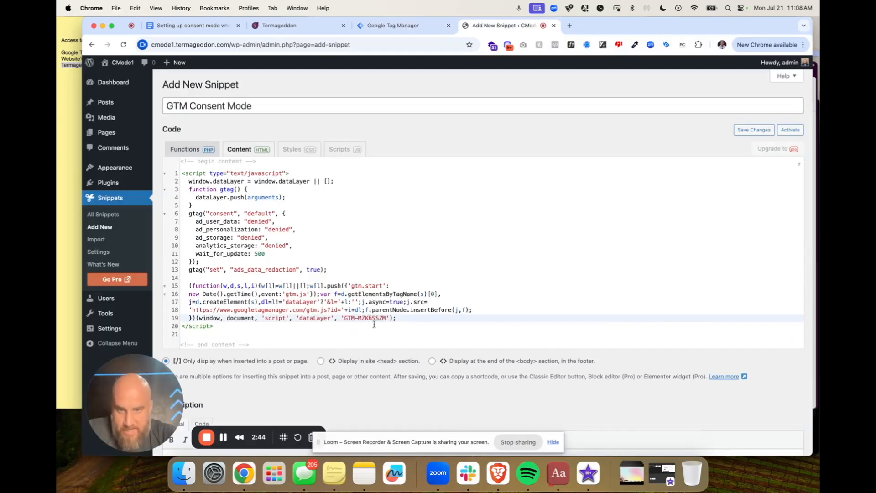
{"action": "scroll", "coordinate": [388, 272], "scroll_direction": "down", "scroll_amount": 4}
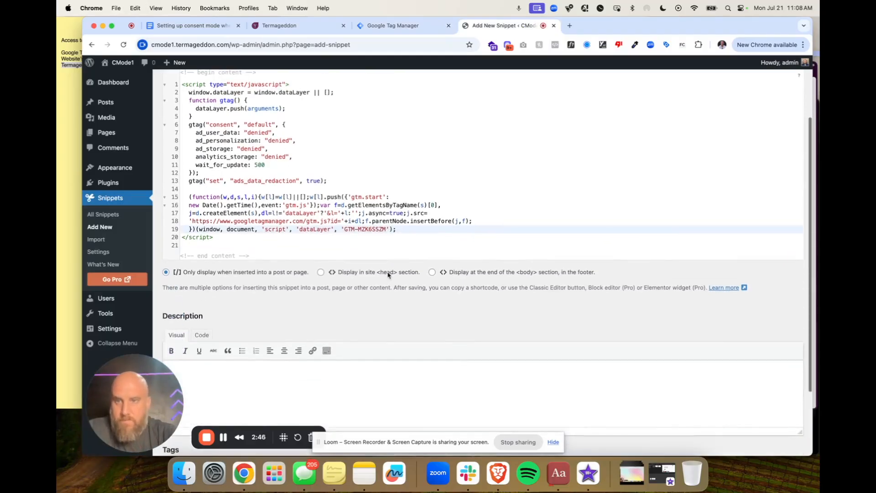
{"action": "left_click", "coordinate": [352, 277]}
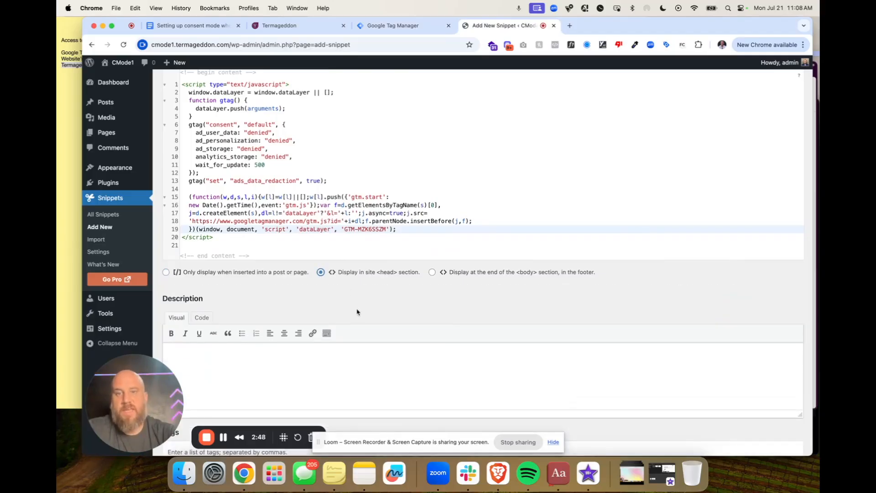
- Save and activate the GTM Consent Mode snippet, and check it in the list of all snippets
{"action": "scroll", "coordinate": [357, 312], "scroll_direction": "down", "scroll_amount": 3}
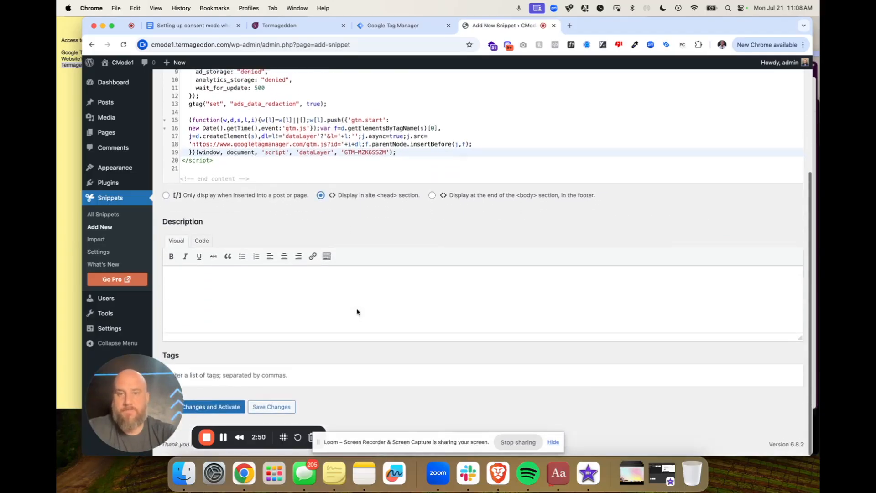
{"action": "left_click", "coordinate": [228, 411]}
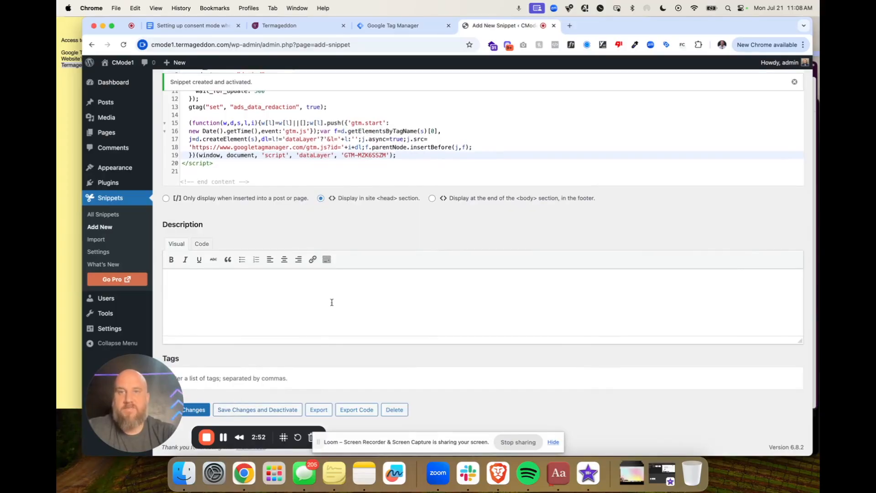
{"action": "left_click", "coordinate": [206, 410]}
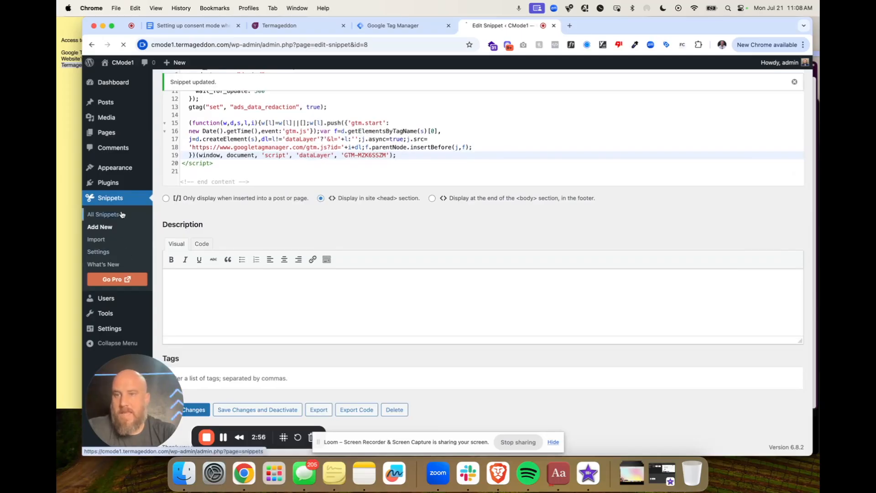
{"action": "left_click", "coordinate": [104, 214]}
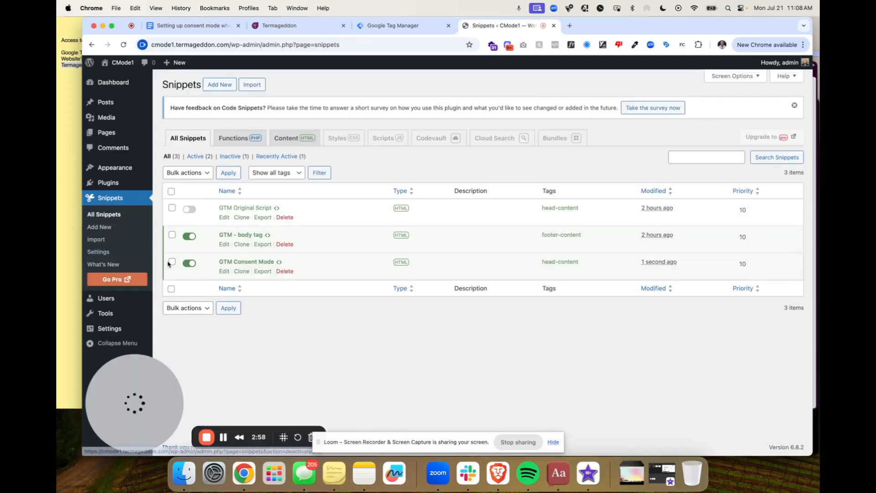
{"action": "left_click_drag", "start_coordinate": [167, 262], "coordinate": [269, 261]}
{"action": "left_click", "coordinate": [302, 326]}
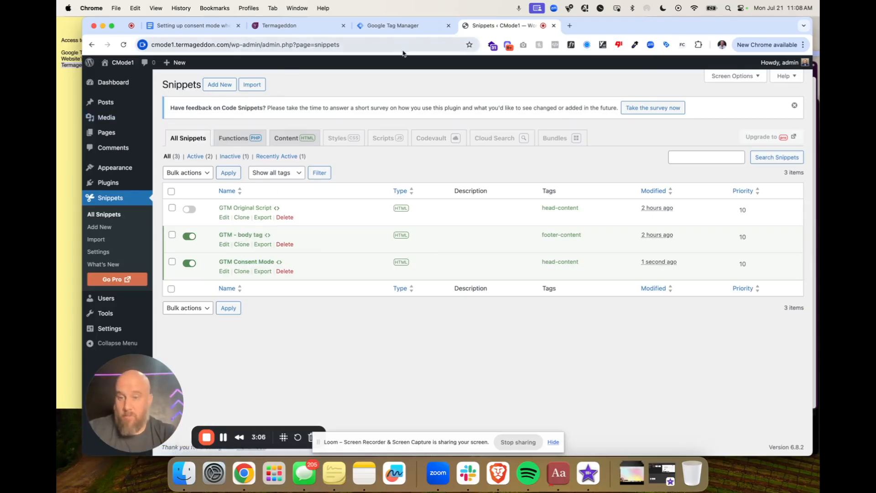
- Read Stage 2 of the consent mode setup document and open the cmode1.termageddon.com license in Termageddon
{"action": "left_click", "coordinate": [217, 29]}
{"action": "scroll", "coordinate": [454, 282], "scroll_direction": "down", "scroll_amount": 3}
{"action": "scroll", "coordinate": [454, 283], "scroll_direction": "down", "scroll_amount": 6}
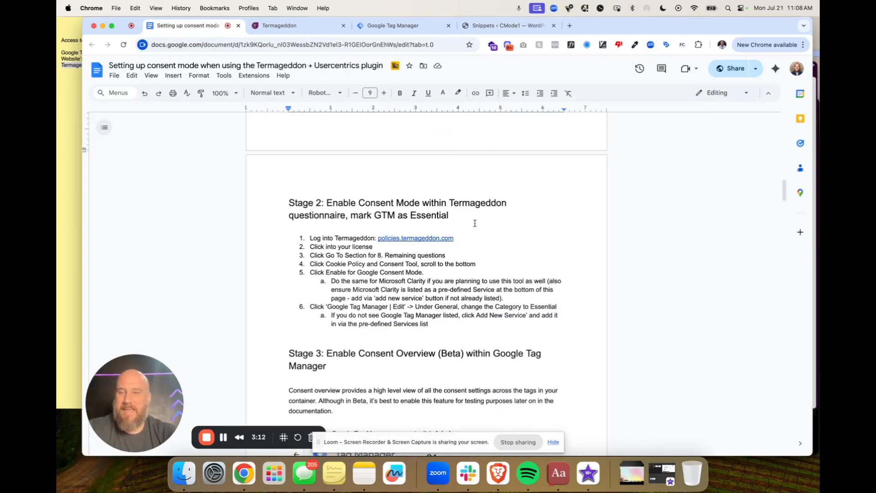
{"action": "left_click", "coordinate": [272, 28]}
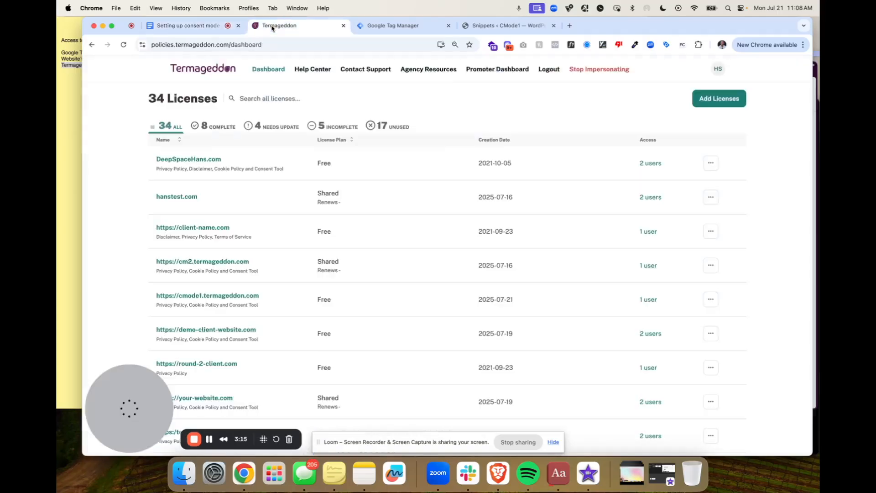
{"action": "left_click", "coordinate": [273, 96]}
{"action": "type", "text": "cmode"}
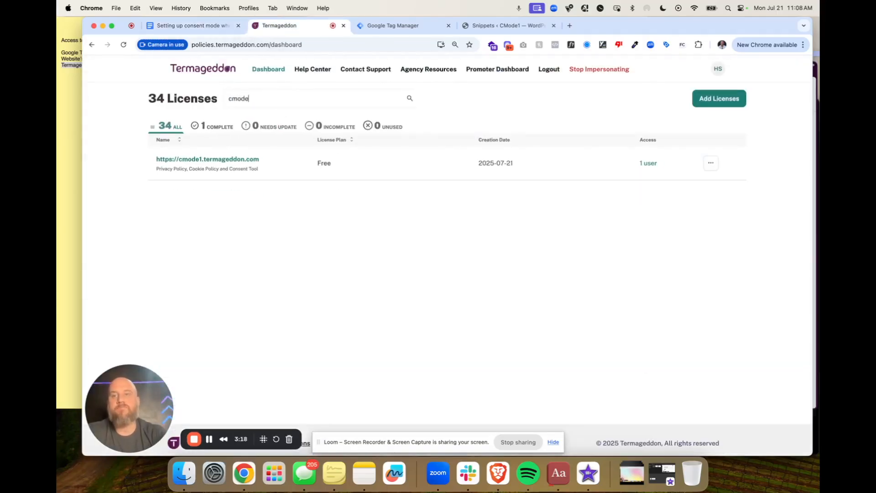
{"action": "left_click", "coordinate": [209, 160]}
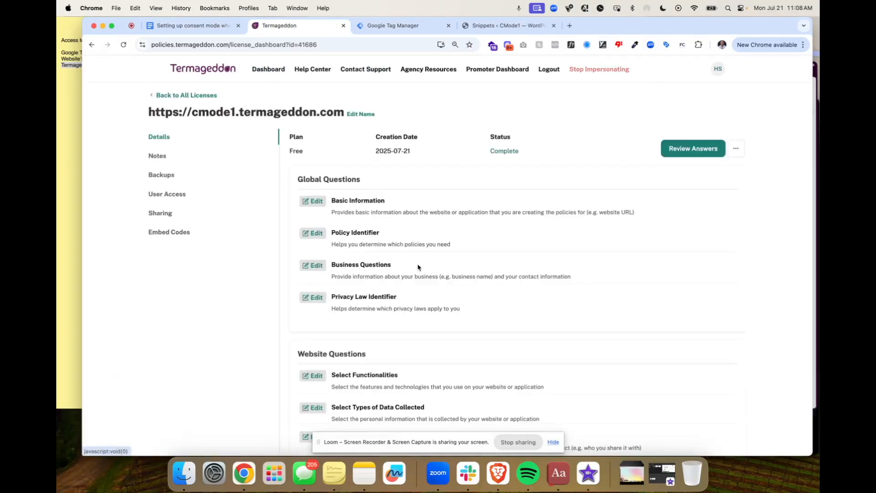
- Open the Cookie Policy & Consent Tool questionnaire for editing and set Google Consent Mode to Enable
{"action": "scroll", "coordinate": [417, 268], "scroll_direction": "down", "scroll_amount": 5}
{"action": "scroll", "coordinate": [417, 267], "scroll_direction": "down", "scroll_amount": 2}
{"action": "left_click", "coordinate": [310, 280]}
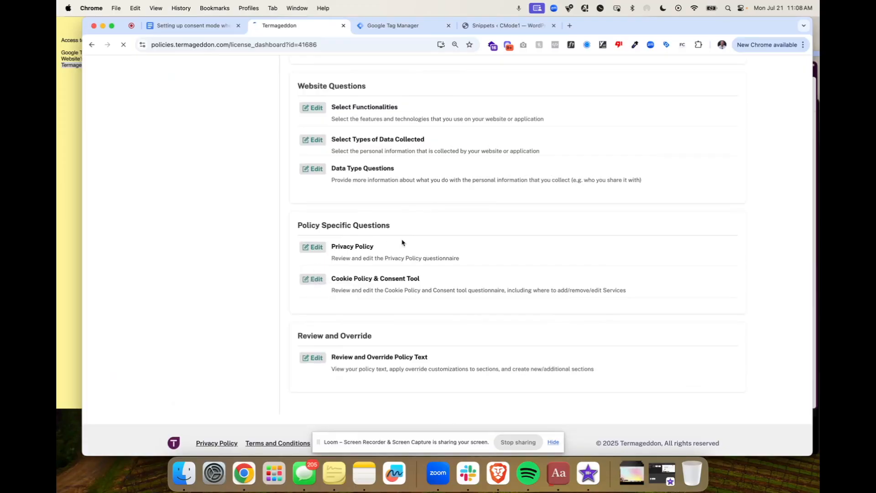
{"action": "scroll", "coordinate": [402, 242], "scroll_direction": "down", "scroll_amount": 20}
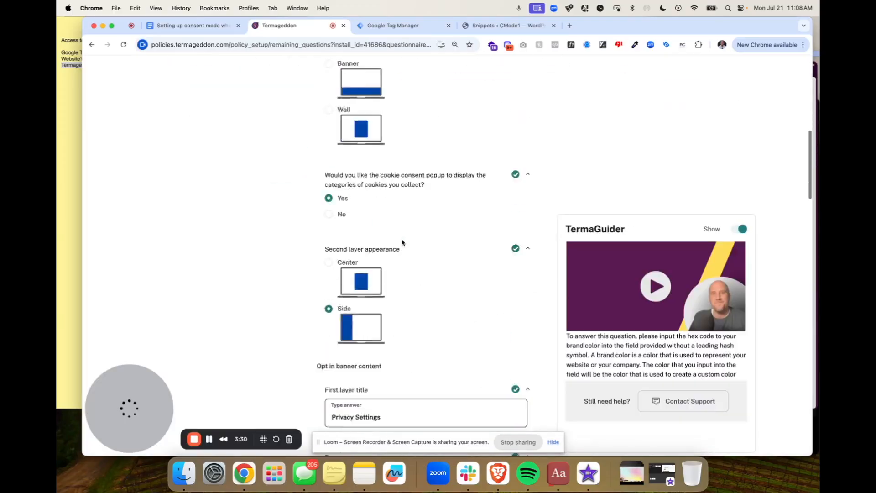
{"action": "scroll", "coordinate": [402, 243], "scroll_direction": "down", "scroll_amount": 1}
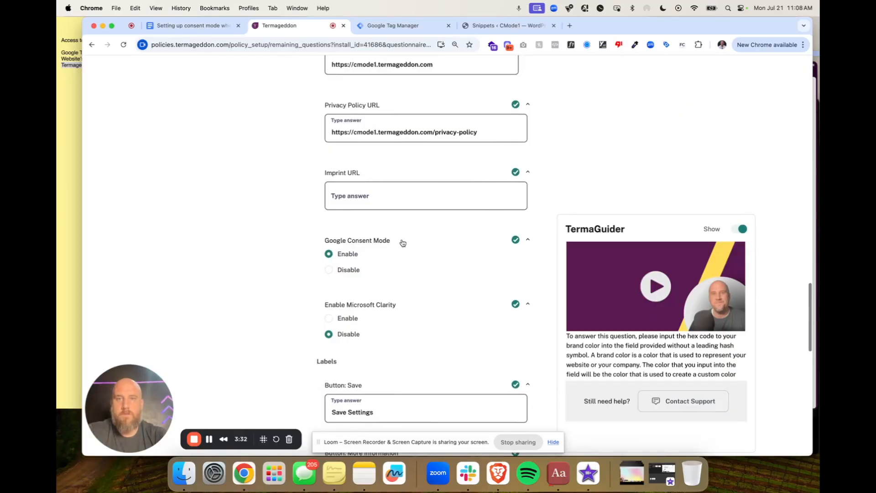
{"action": "left_click", "coordinate": [402, 242]}
{"action": "scroll", "coordinate": [402, 242], "scroll_direction": "up", "scroll_amount": 2}
{"action": "scroll", "coordinate": [402, 243], "scroll_direction": "down", "scroll_amount": 5}
{"action": "scroll", "coordinate": [402, 242], "scroll_direction": "up", "scroll_amount": 1}
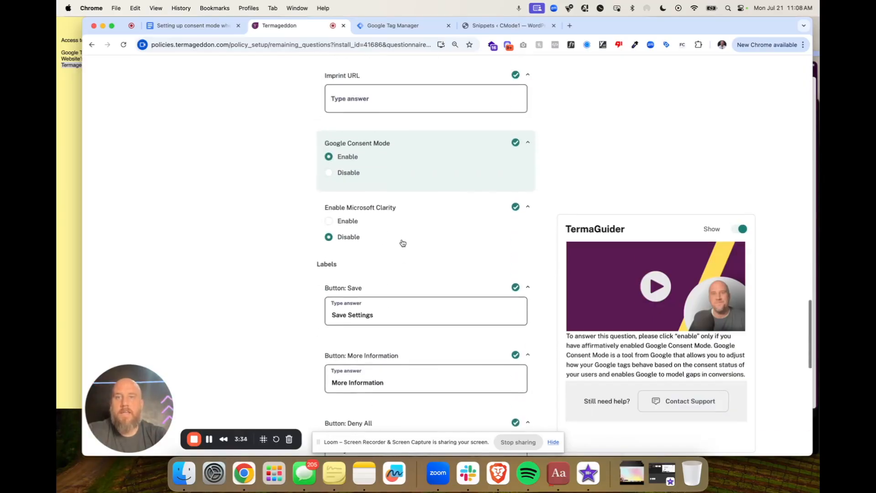
{"action": "left_click_drag", "start_coordinate": [305, 143], "coordinate": [370, 153]}
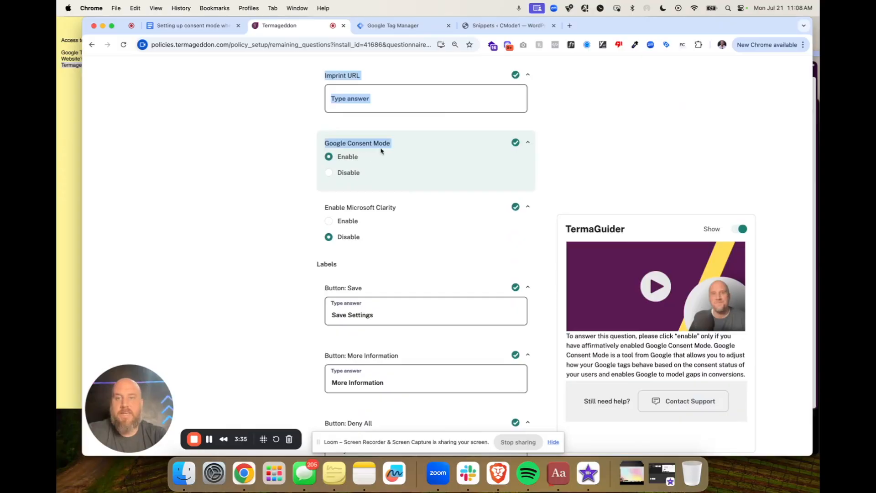
{"action": "left_click", "coordinate": [348, 160]}
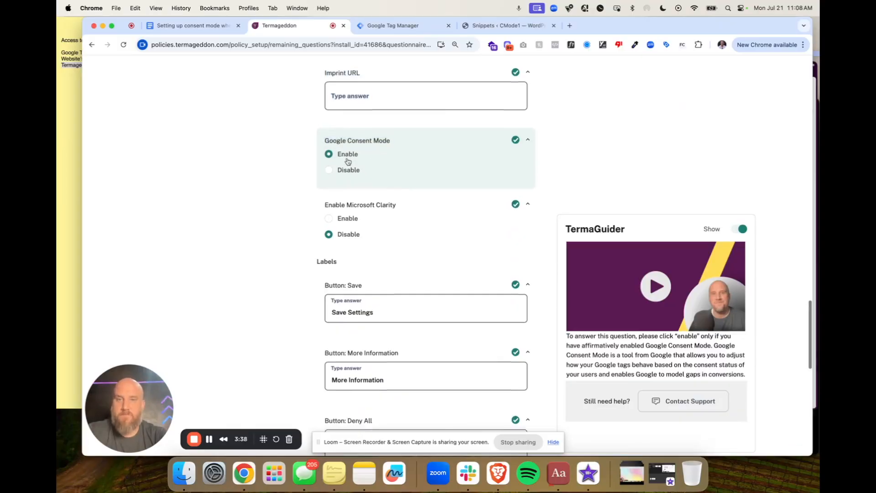
- Examine the scan URL, the sitemap answer and the list of services at the end of the questionnaire
{"action": "scroll", "coordinate": [347, 160], "scroll_direction": "down", "scroll_amount": 10}
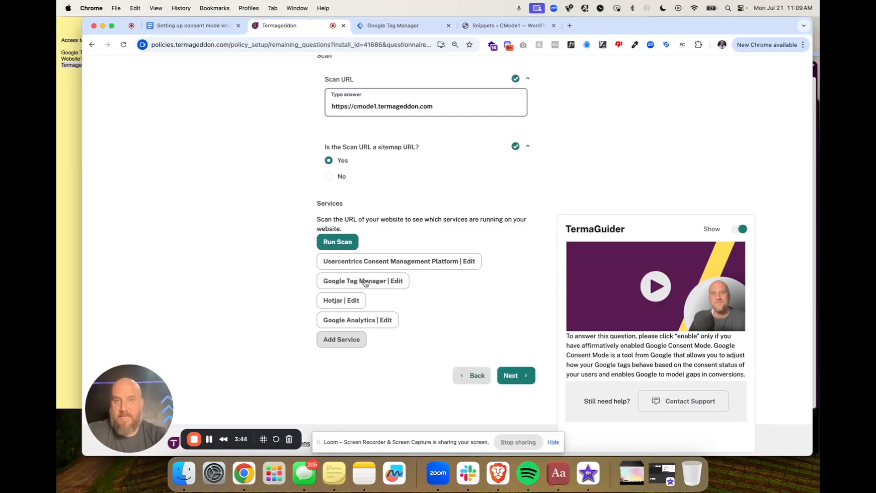
{"action": "double_click", "coordinate": [370, 106]}
{"action": "triple_click", "coordinate": [370, 105]}
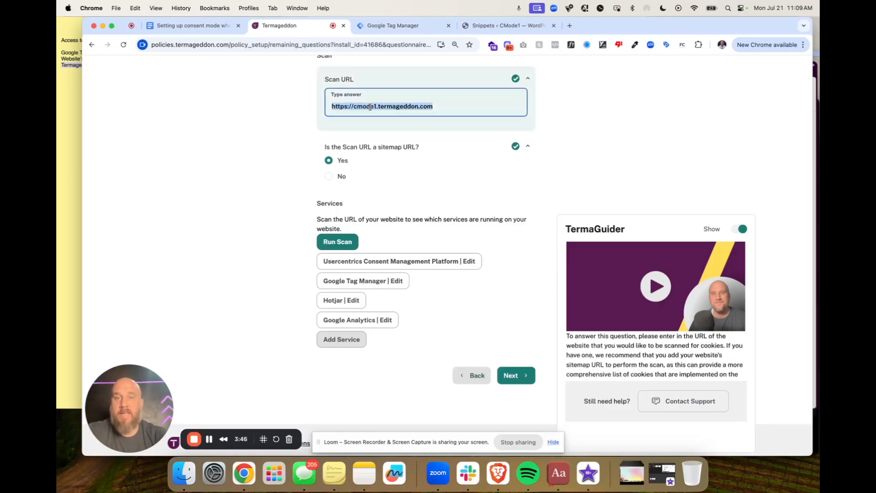
{"action": "scroll", "coordinate": [372, 131], "scroll_direction": "up", "scroll_amount": 2}
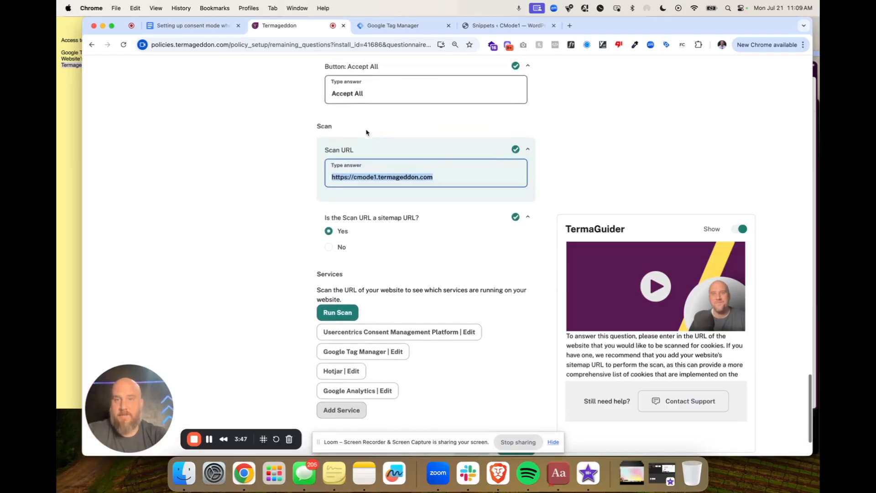
{"action": "triple_click", "coordinate": [392, 179]}
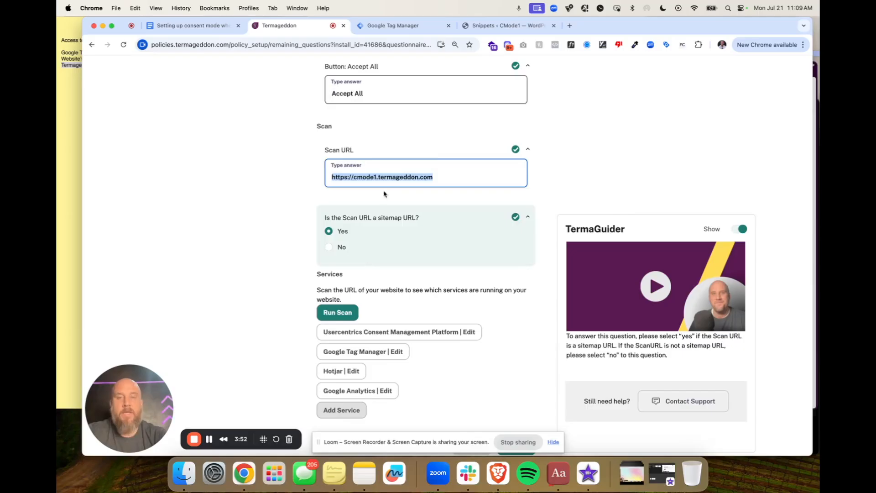
{"action": "scroll", "coordinate": [383, 187], "scroll_direction": "down", "scroll_amount": 2}
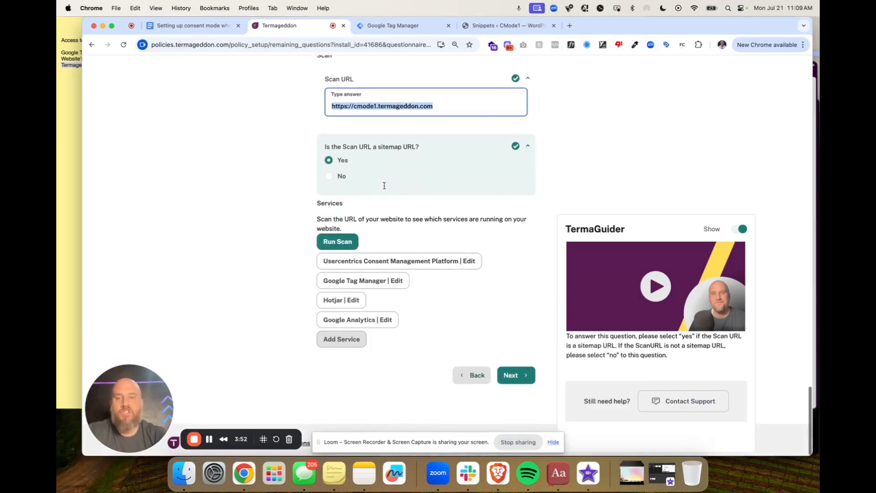
{"action": "left_click", "coordinate": [349, 340]}
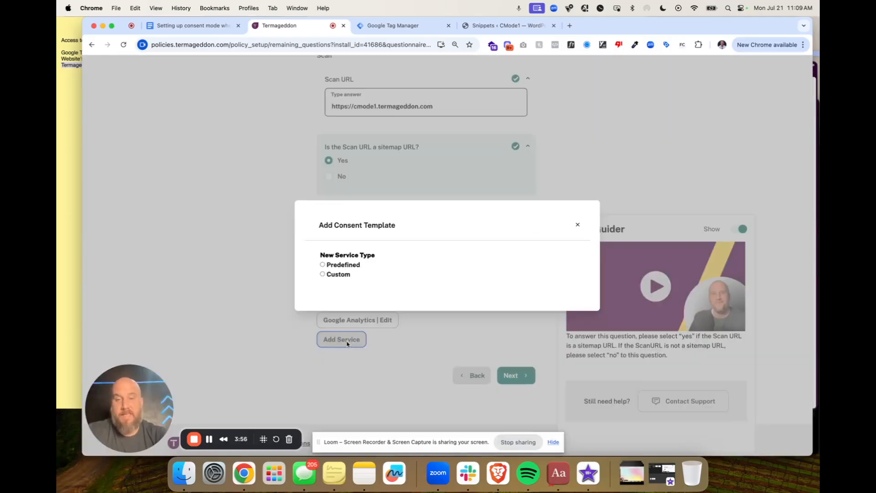
{"action": "left_click", "coordinate": [339, 267]}
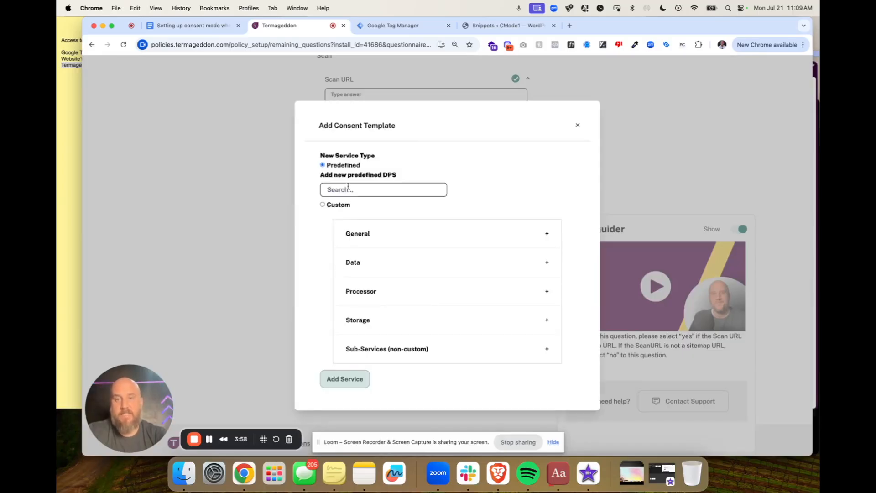
{"action": "left_click", "coordinate": [347, 189]}
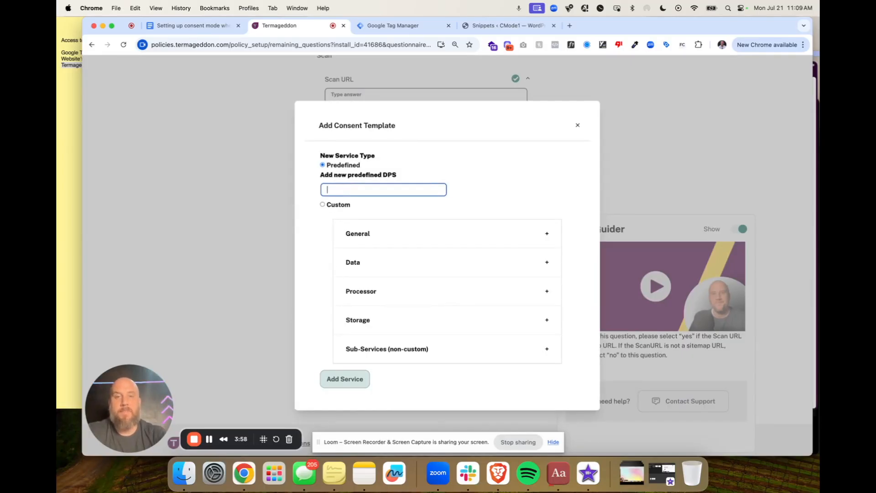
{"action": "type", "text": "google tag"}
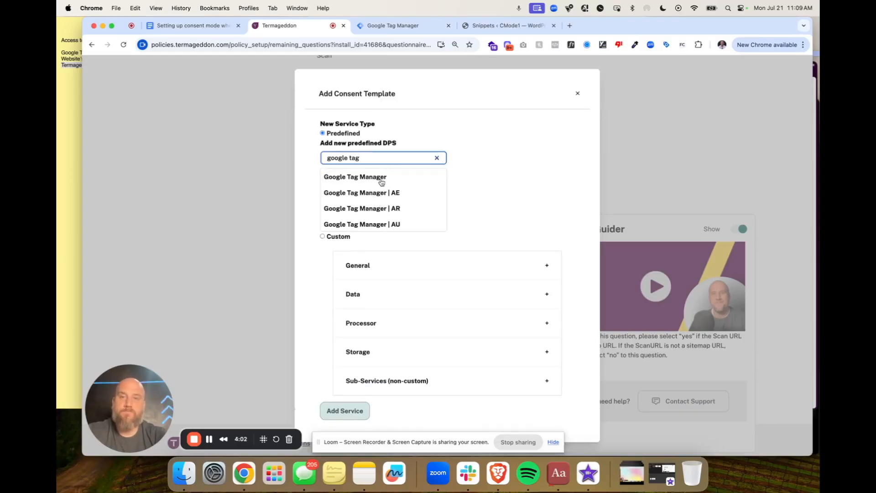
{"action": "left_click", "coordinate": [379, 179]}
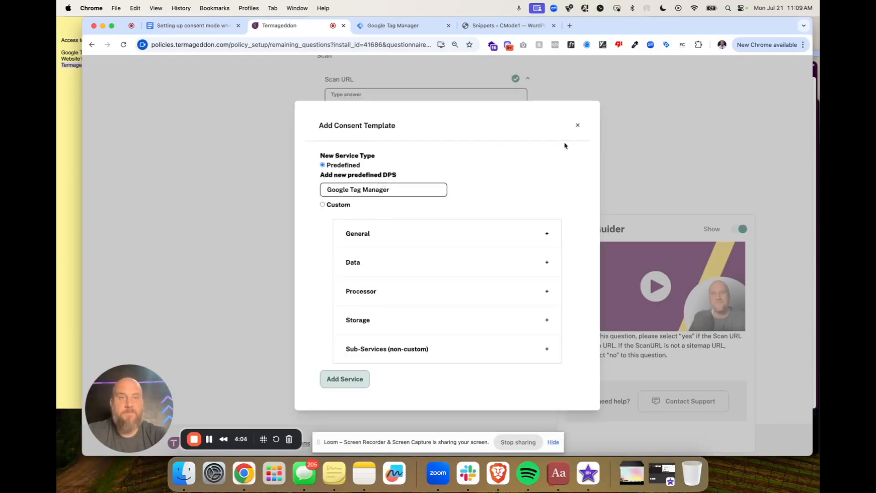
{"action": "left_click", "coordinate": [578, 125]}
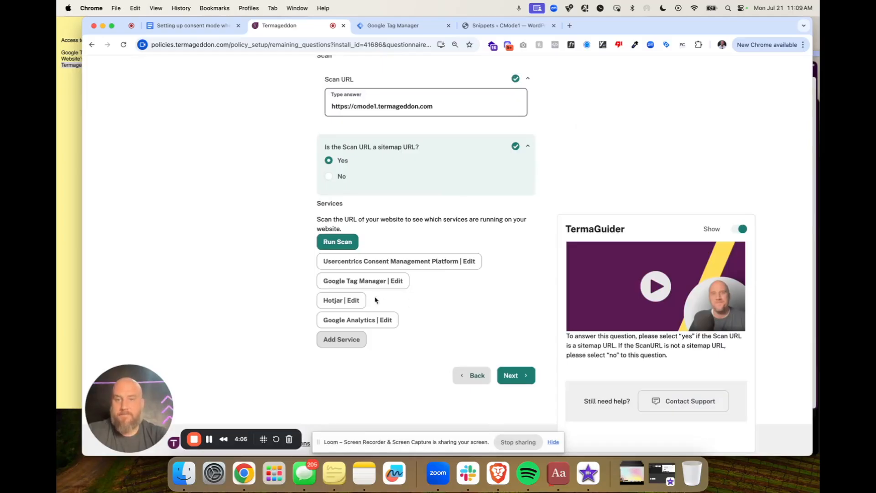
- Update the existing Google Tag Manager service with its category set to Essential and continue to the Share/Embed Policies stage
{"action": "left_click", "coordinate": [354, 286]}
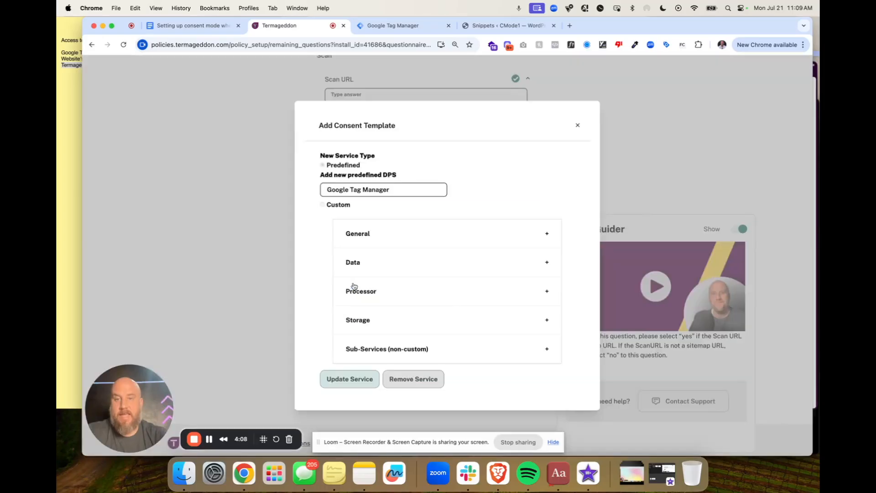
{"action": "left_click", "coordinate": [431, 233]}
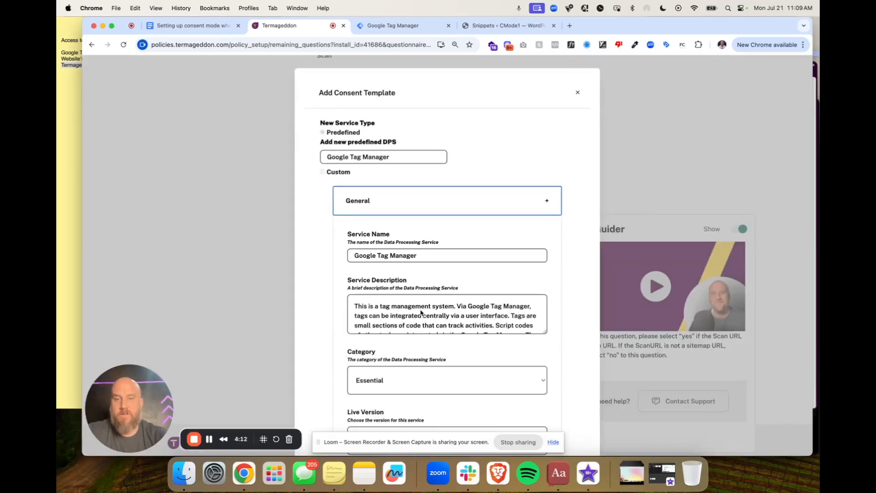
{"action": "scroll", "coordinate": [421, 312], "scroll_direction": "down", "scroll_amount": 3}
{"action": "left_click_drag", "start_coordinate": [348, 352], "coordinate": [361, 352]}
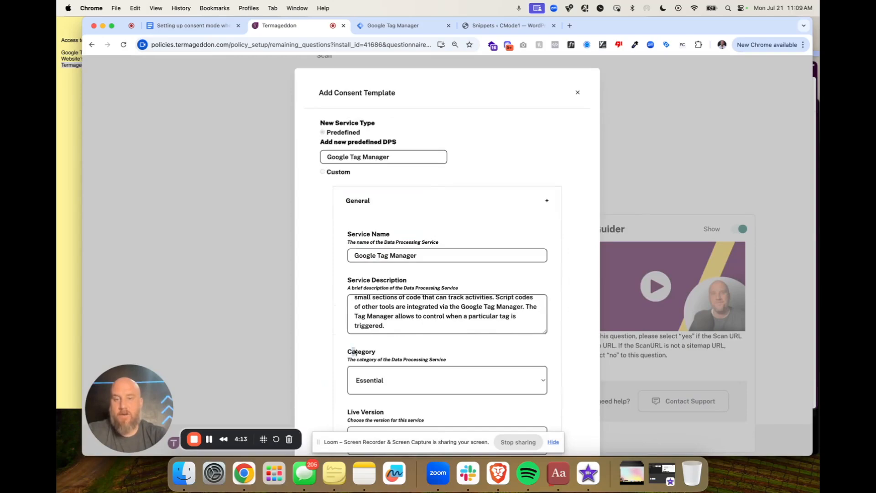
{"action": "left_click", "coordinate": [389, 381]}
{"action": "left_click", "coordinate": [386, 380]}
{"action": "scroll", "coordinate": [402, 348], "scroll_direction": "down", "scroll_amount": 10}
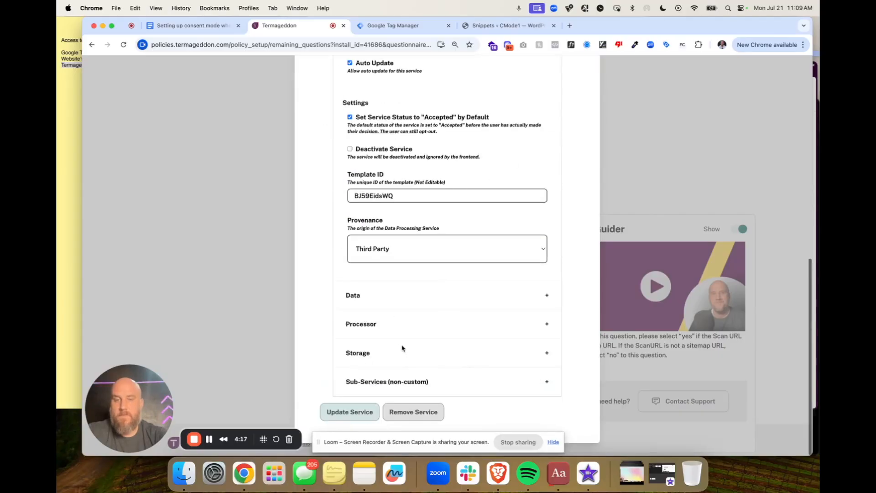
{"action": "left_click", "coordinate": [347, 413]}
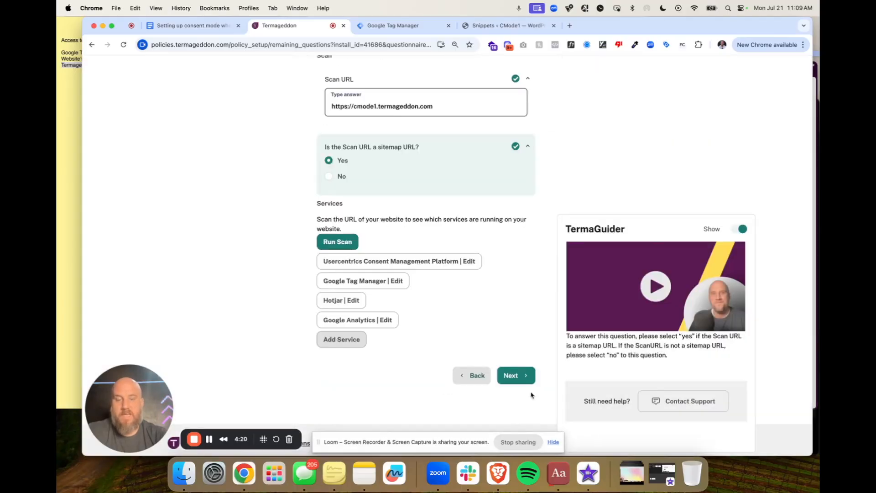
{"action": "left_click", "coordinate": [520, 380]}
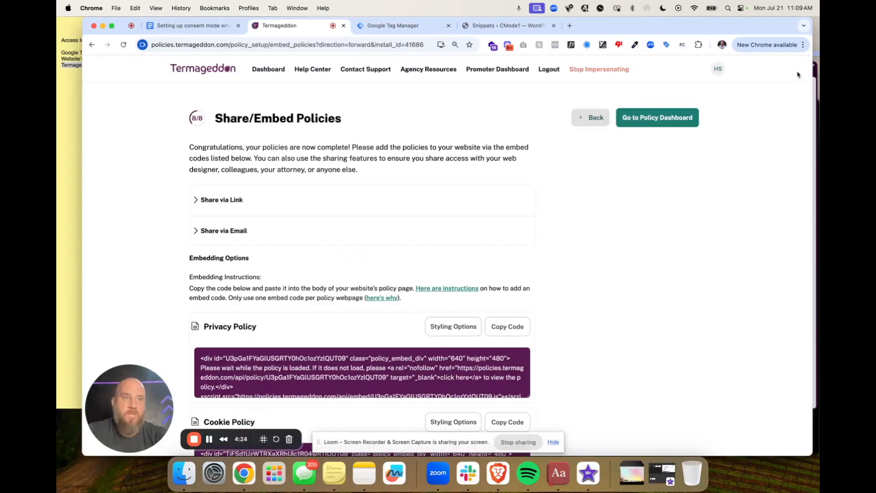
- Open the cmode1.termageddon.com home page in a new Incognito window
{"action": "left_click", "coordinate": [775, 45]}
{"action": "left_click", "coordinate": [717, 130]}
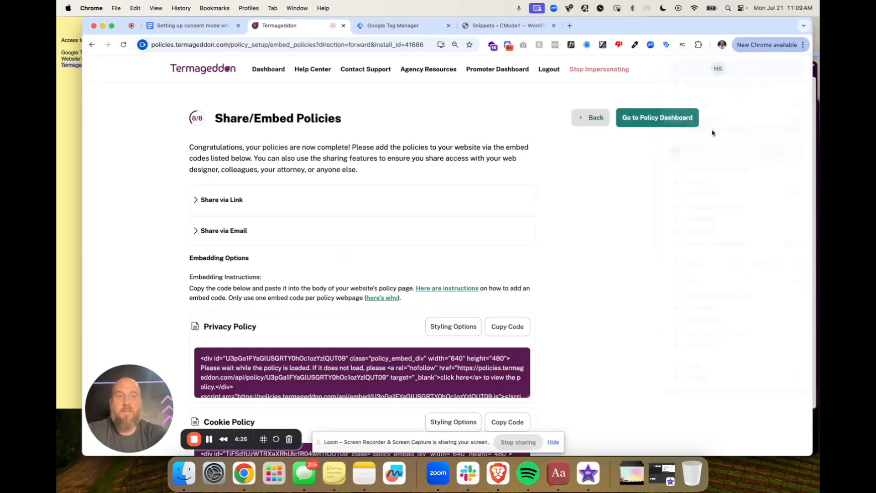
{"action": "type", "text": "cmode1.termageddon.com/wp-adm"}
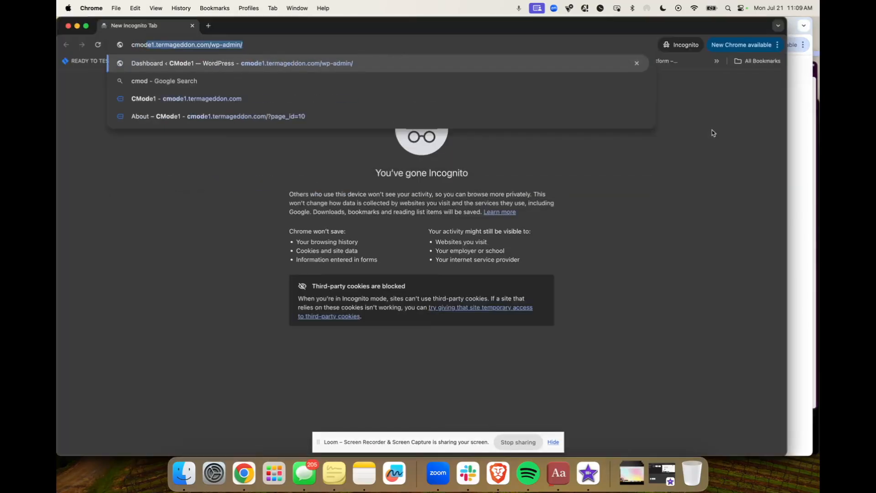
{"action": "key", "text": "BackSpace"}
{"action": "key", "text": "BackSpace"}
{"action": "key", "text": "BackSpace"}
{"action": "key", "text": "BackSpace"}
{"action": "key", "text": "BackSpace"}
{"action": "key", "text": "BackSpace"}
{"action": "key", "text": "BackSpace"}
{"action": "key", "text": "Return"}
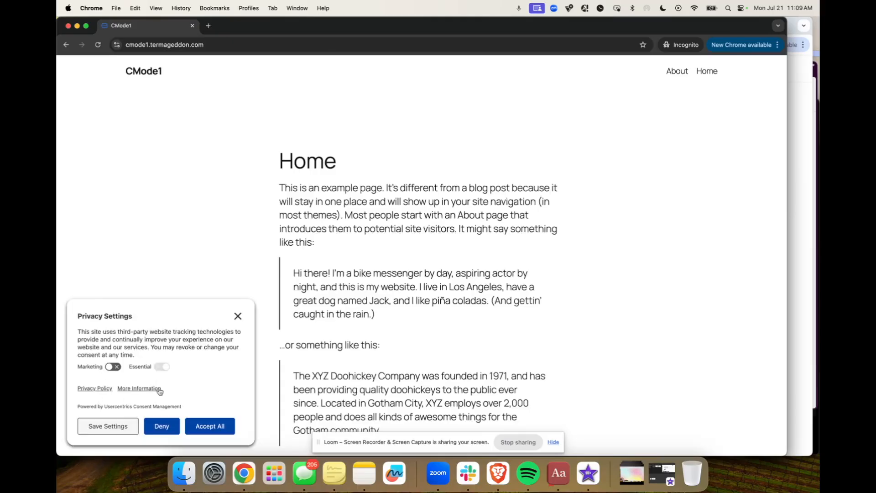
- Check which services the site's privacy settings list under the Essential category, and close the Incognito window
{"action": "left_click", "coordinate": [144, 388]}
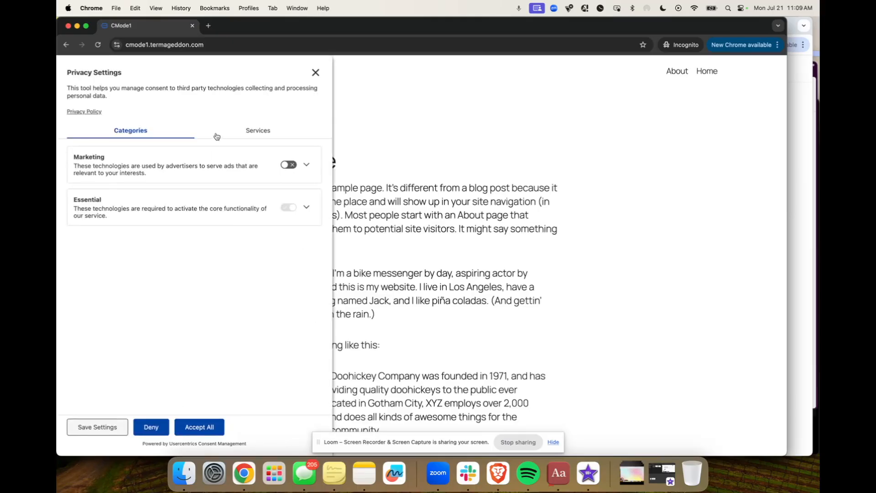
{"action": "left_click", "coordinate": [187, 202]}
{"action": "left_click_drag", "start_coordinate": [70, 237], "coordinate": [149, 236]}
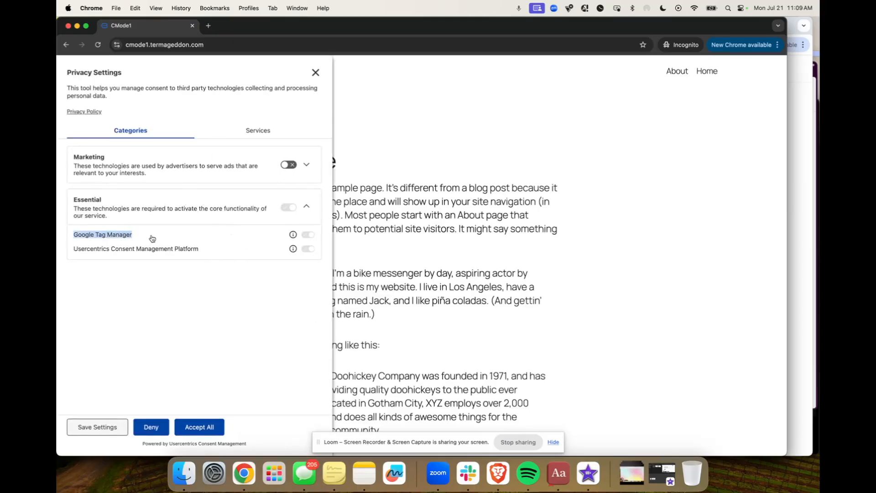
{"action": "left_click", "coordinate": [193, 25]}
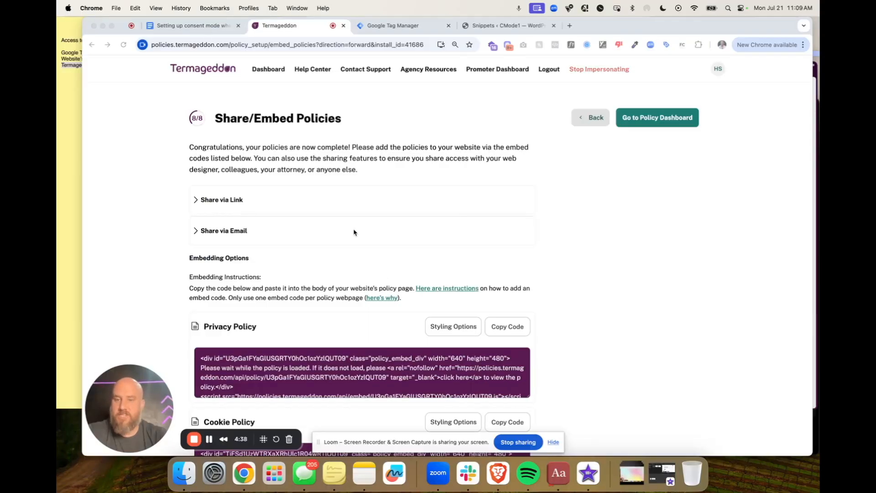
- Read Stage 3 of the setup document on enabling Consent Overview (Beta) within Google Tag Manager
{"action": "left_click", "coordinate": [178, 28]}
{"action": "scroll", "coordinate": [389, 280], "scroll_direction": "down", "scroll_amount": 10}
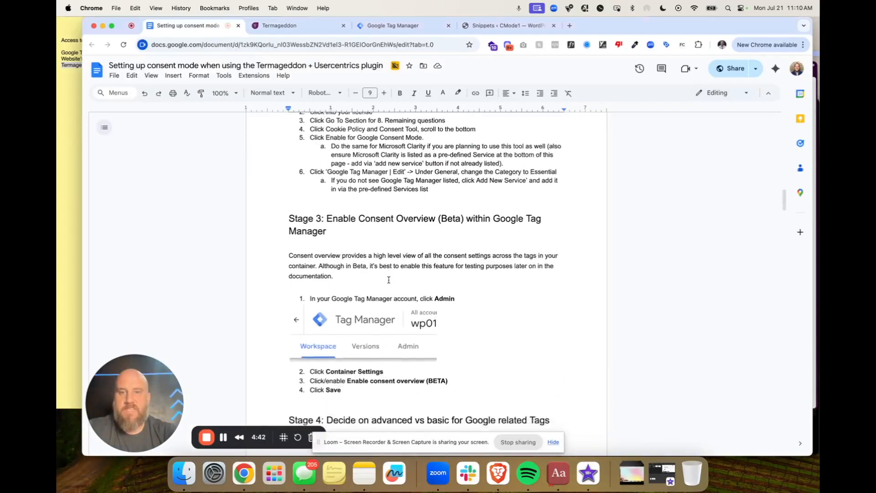
{"action": "left_click", "coordinate": [280, 150]}
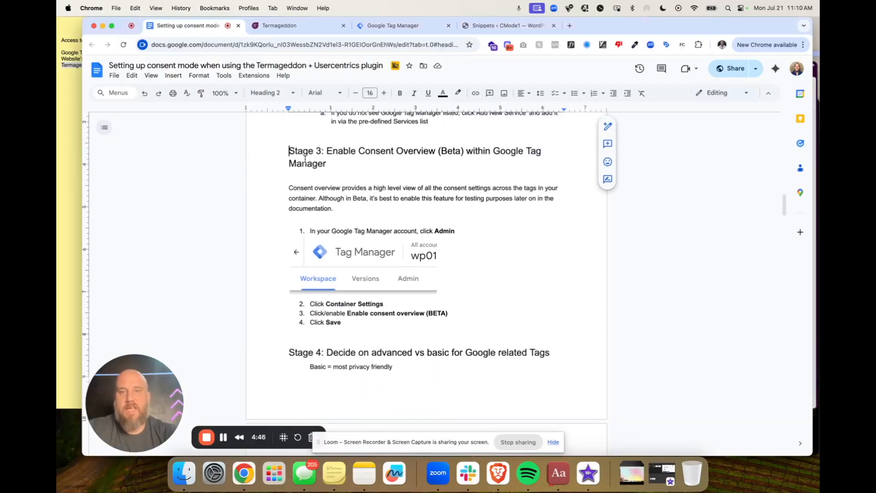
{"action": "triple_click", "coordinate": [347, 160]}
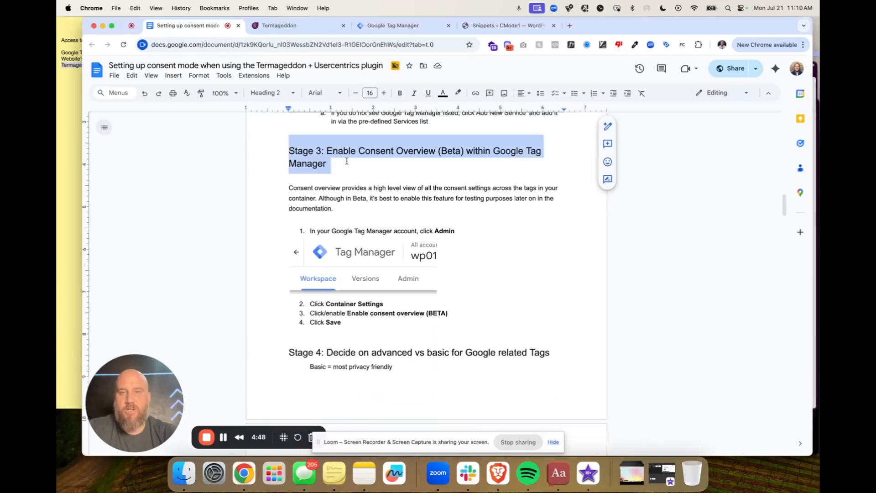
{"action": "left_click", "coordinate": [394, 168]}
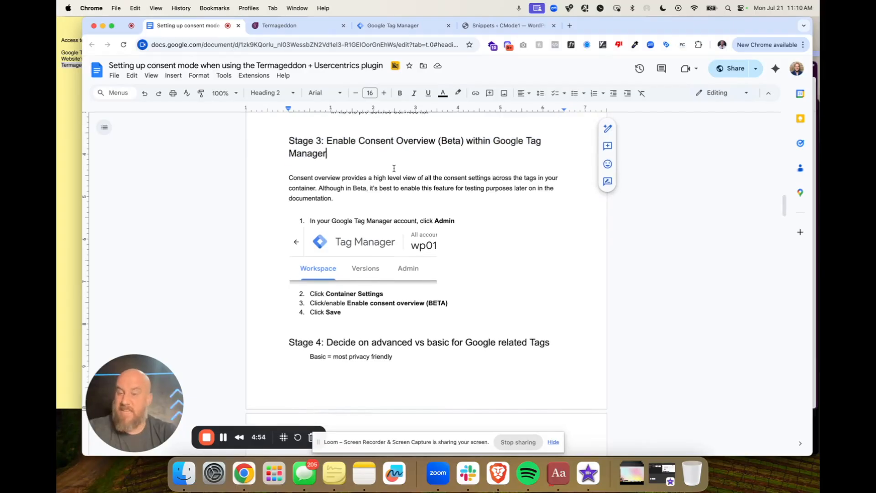
{"action": "left_click_drag", "start_coordinate": [288, 142], "coordinate": [291, 287]}
{"action": "left_click", "coordinate": [403, 315]}
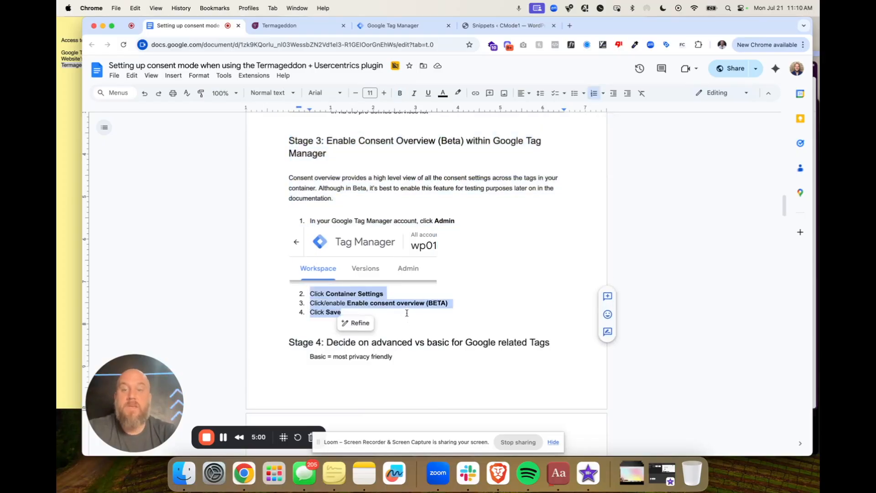
{"action": "left_click_drag", "start_coordinate": [406, 313], "coordinate": [273, 223]}
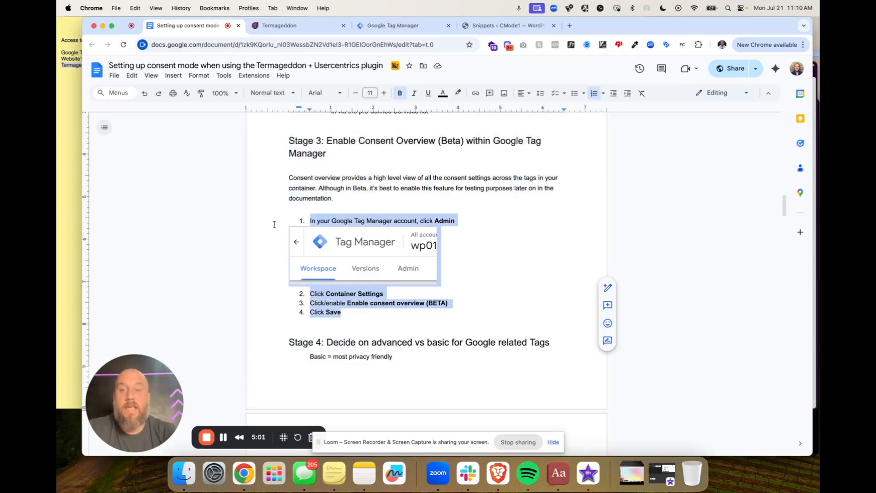
{"action": "left_click", "coordinate": [359, 186]}
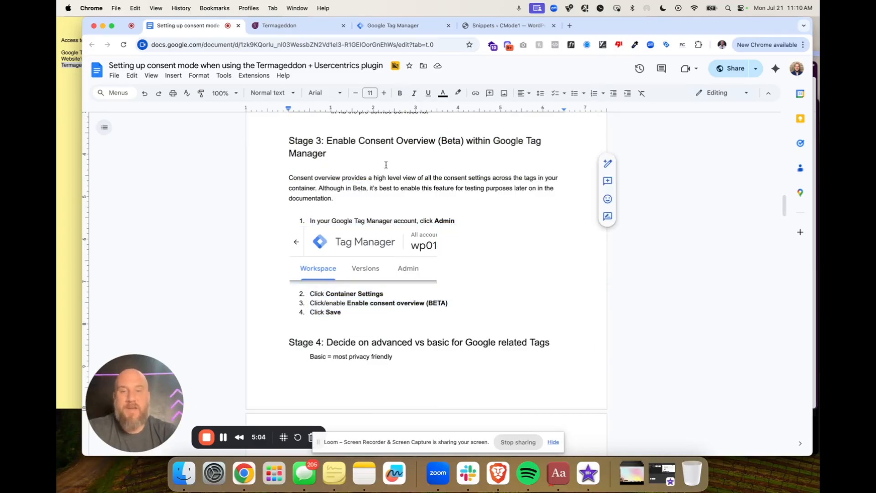
- Read the Stage 4 section on deciding between advanced and basic consent mode for Google related tags
{"action": "scroll", "coordinate": [385, 165], "scroll_direction": "down", "scroll_amount": 3}
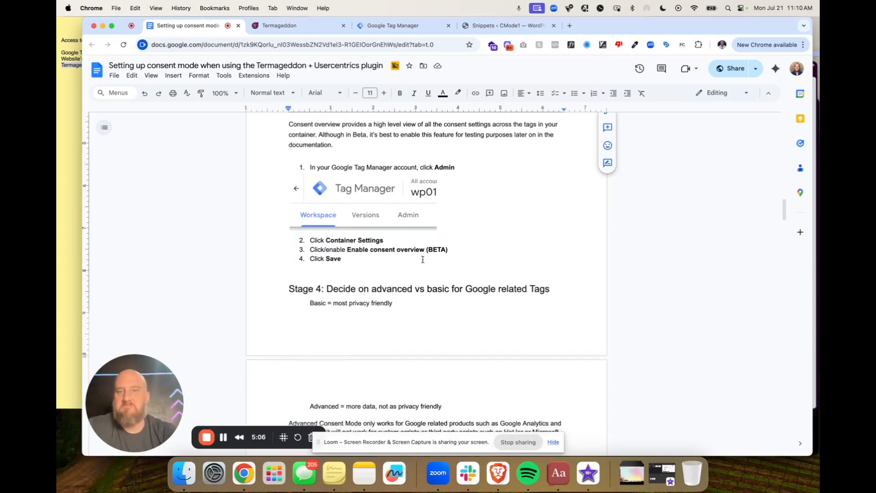
{"action": "scroll", "coordinate": [422, 259], "scroll_direction": "down", "scroll_amount": 8}
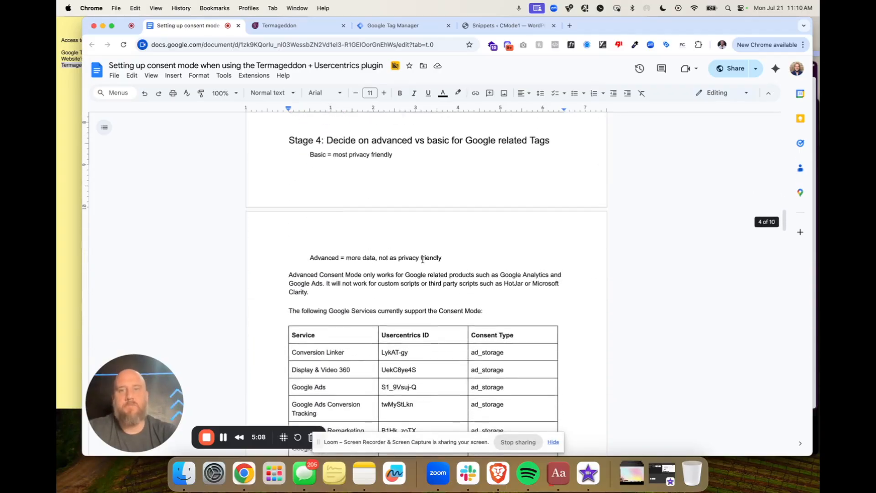
{"action": "scroll", "coordinate": [409, 197], "scroll_direction": "down", "scroll_amount": 1}
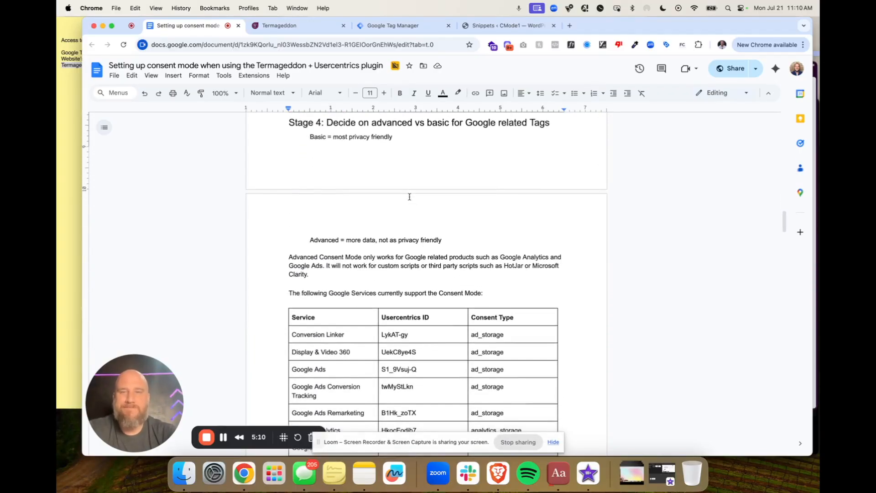
{"action": "scroll", "coordinate": [409, 197], "scroll_direction": "up", "scroll_amount": 1}
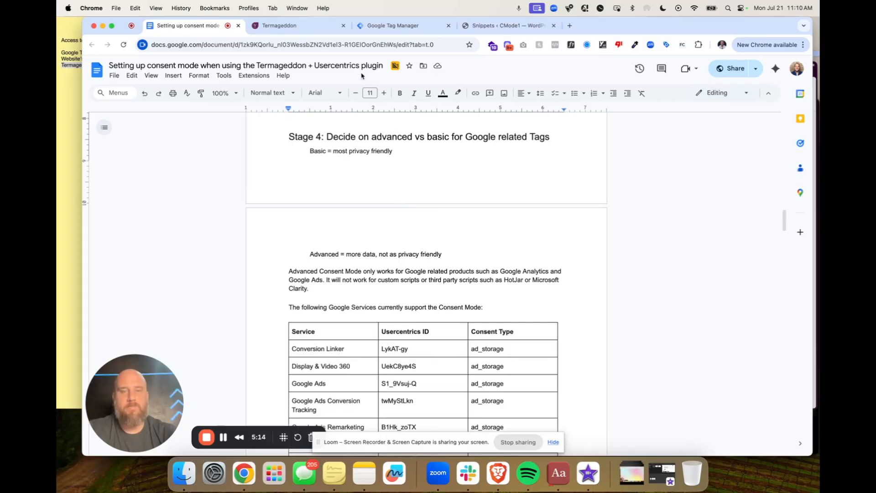
- Switch to Google Tag Manager and examine the Google Analytics 4 and Hotjar tags in the cmode1.termageddon.com container
{"action": "left_click", "coordinate": [304, 27]}
{"action": "left_click", "coordinate": [395, 28]}
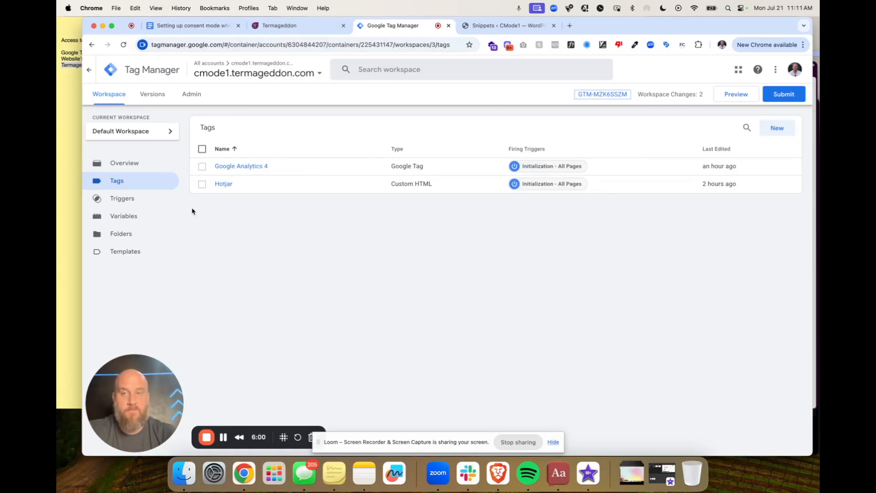
{"action": "left_click", "coordinate": [142, 216]}
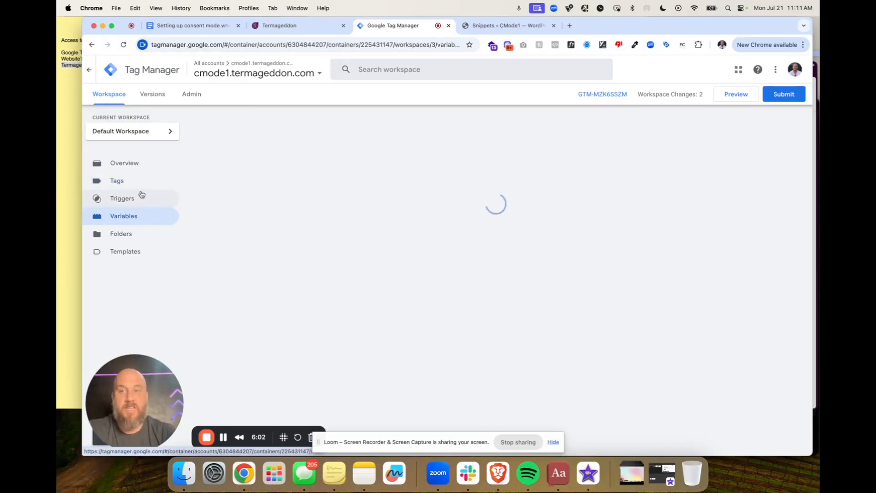
{"action": "left_click", "coordinate": [140, 199]}
{"action": "left_click", "coordinate": [144, 180]}
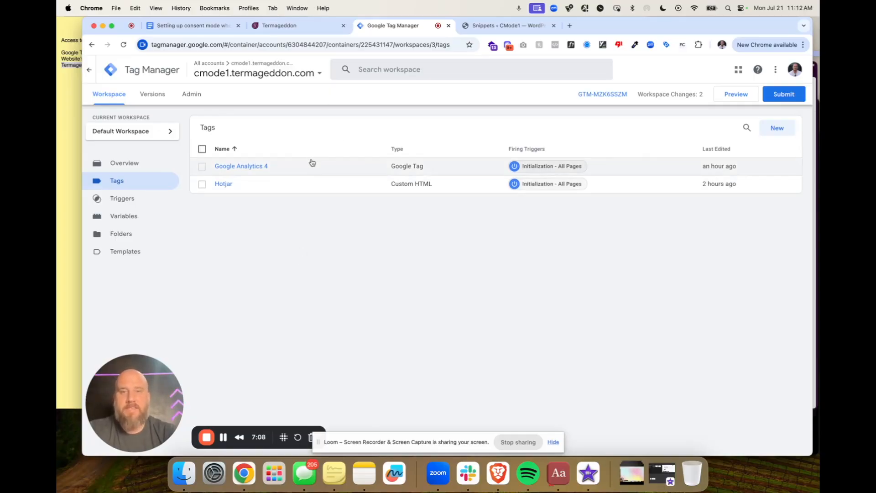
{"action": "left_click", "coordinate": [202, 166]}
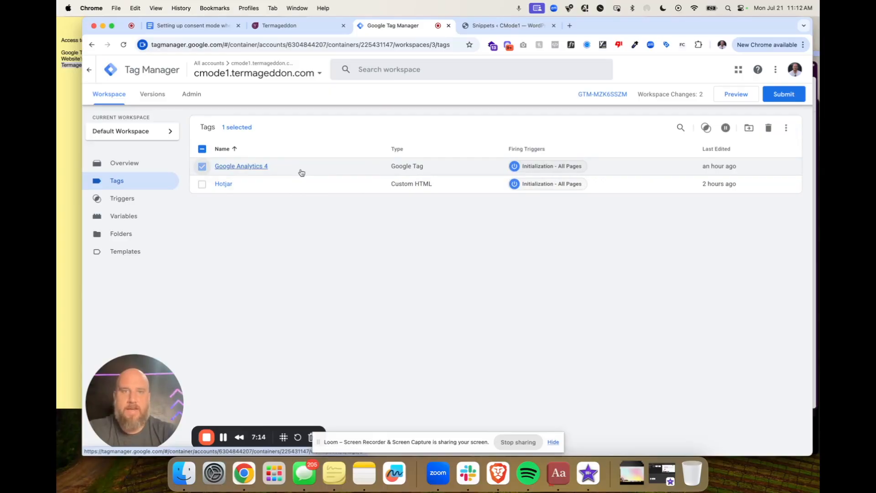
{"action": "left_click", "coordinate": [202, 167]}
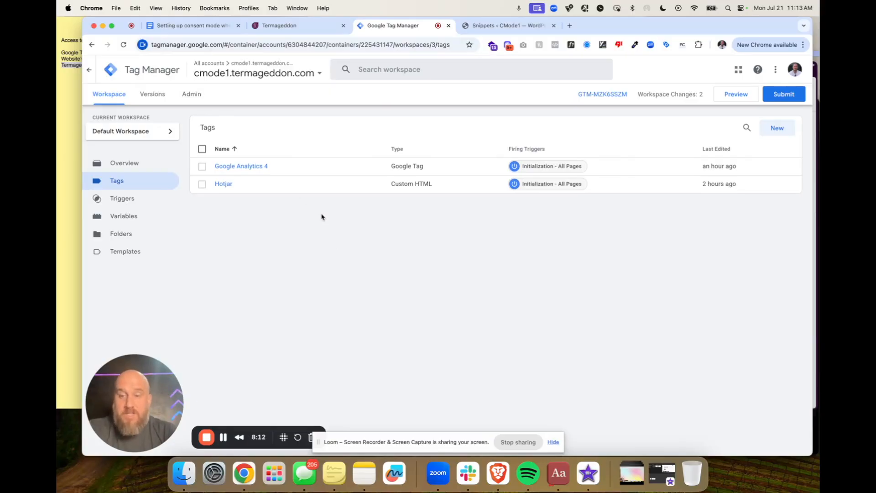
{"action": "left_click", "coordinate": [195, 19]}
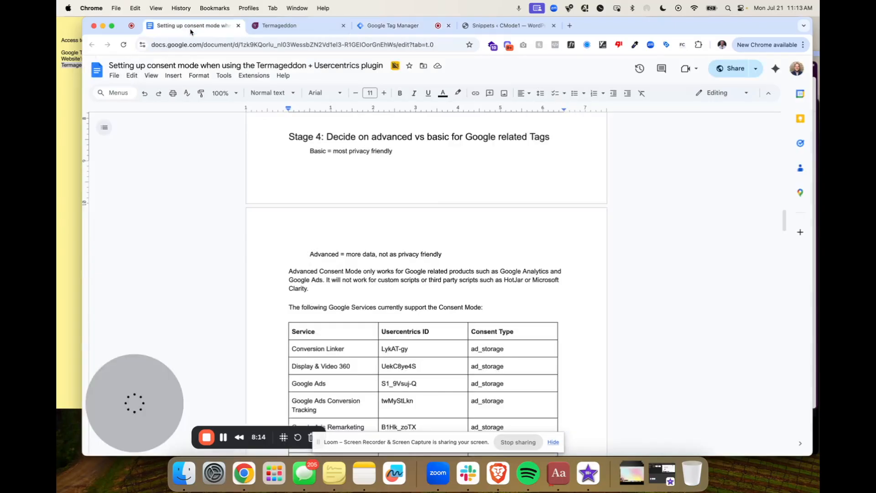
{"action": "left_click", "coordinate": [378, 24]}
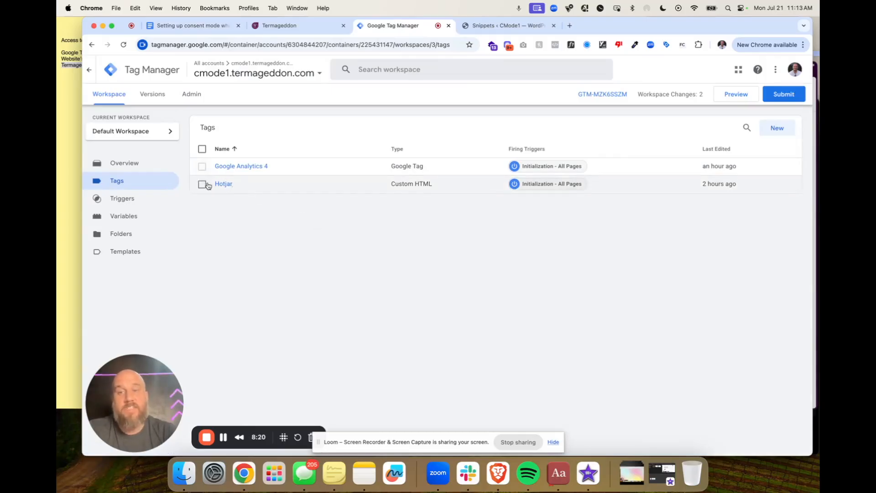
{"action": "left_click_drag", "start_coordinate": [192, 163], "coordinate": [287, 184]}
{"action": "left_click", "coordinate": [279, 200]}
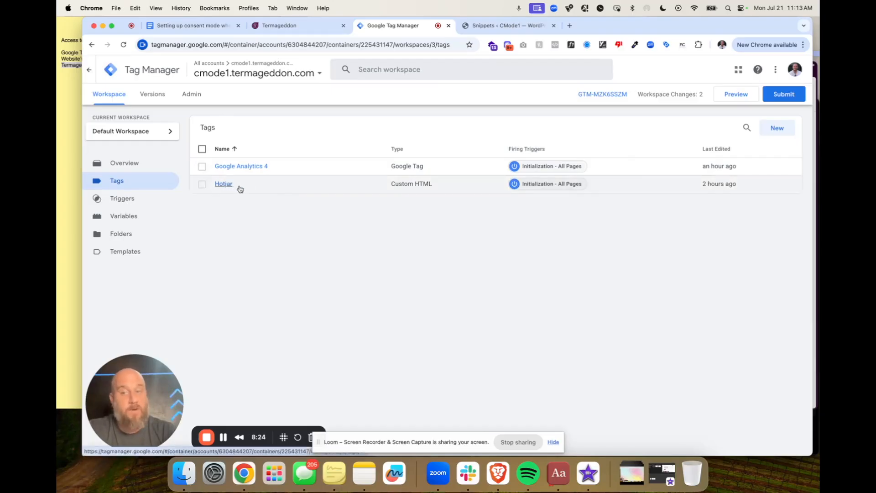
- Read the setup document's instructions on Basic consent mode for non Google related tags and on setting up a variable
{"action": "left_click", "coordinate": [183, 26]}
{"action": "scroll", "coordinate": [431, 280], "scroll_direction": "down", "scroll_amount": 10}
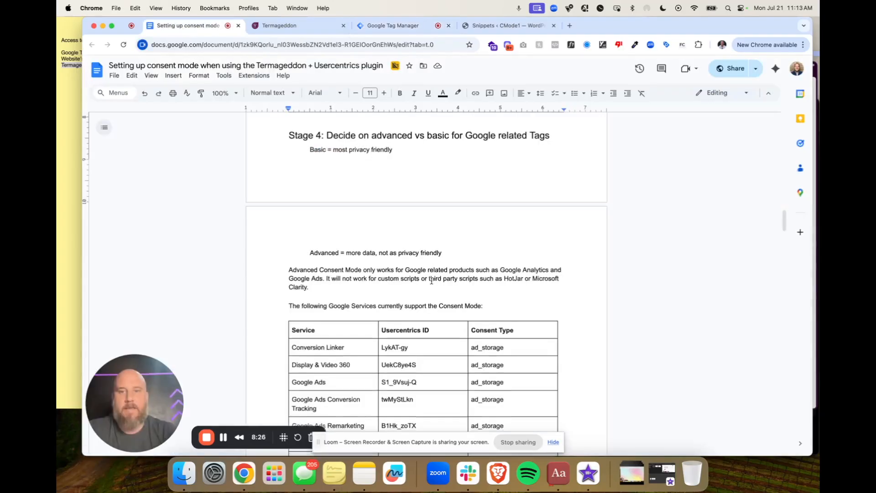
{"action": "scroll", "coordinate": [431, 280], "scroll_direction": "down", "scroll_amount": 8}
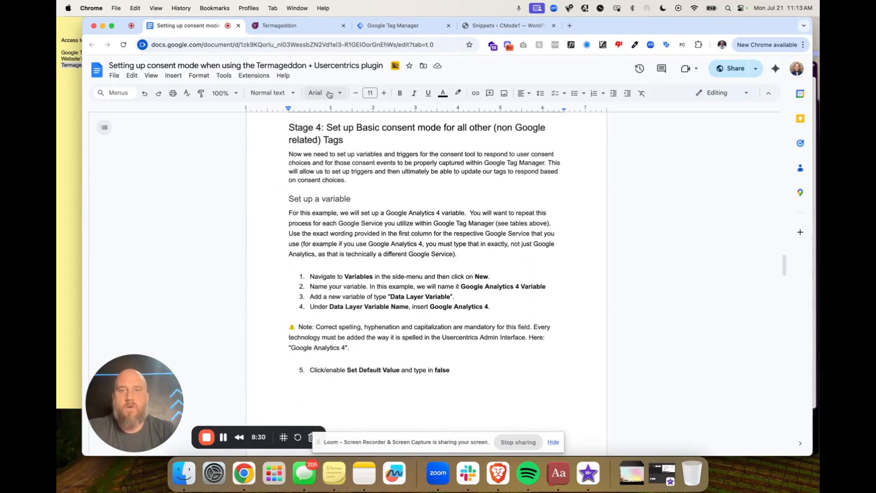
{"action": "triple_click", "coordinate": [424, 141]}
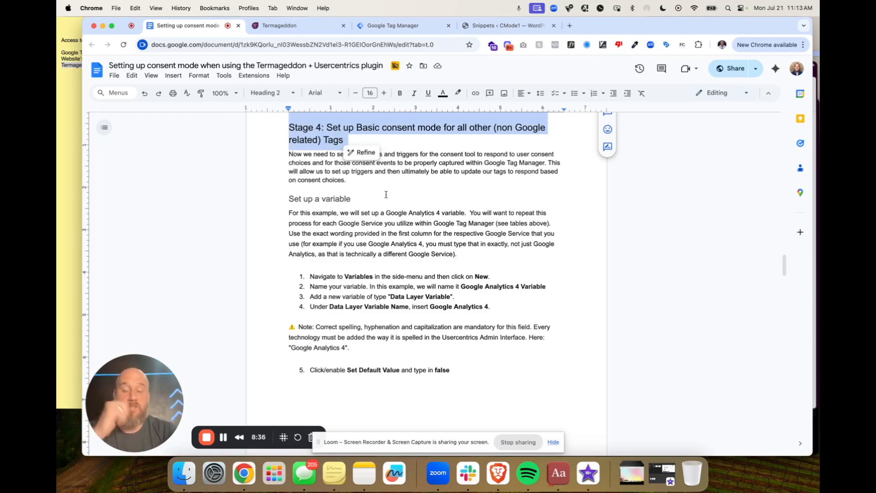
{"action": "scroll", "coordinate": [385, 195], "scroll_direction": "down", "scroll_amount": 3}
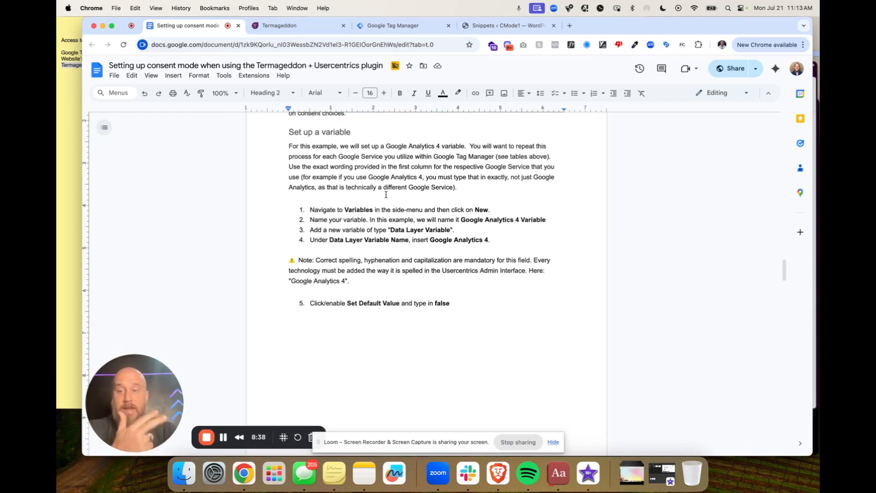
- Start a new user-defined variable in the Google Tag Manager container and name it Hotjar Variable
{"action": "left_click", "coordinate": [378, 26]}
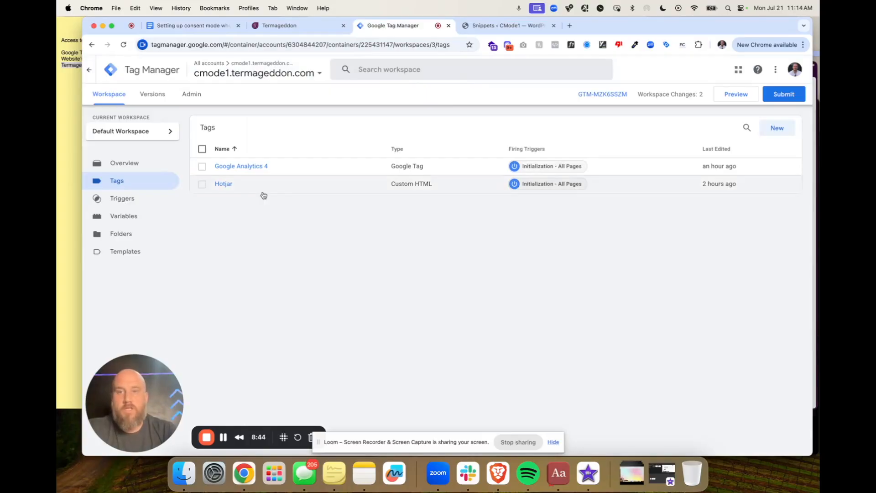
{"action": "left_click", "coordinate": [124, 217]}
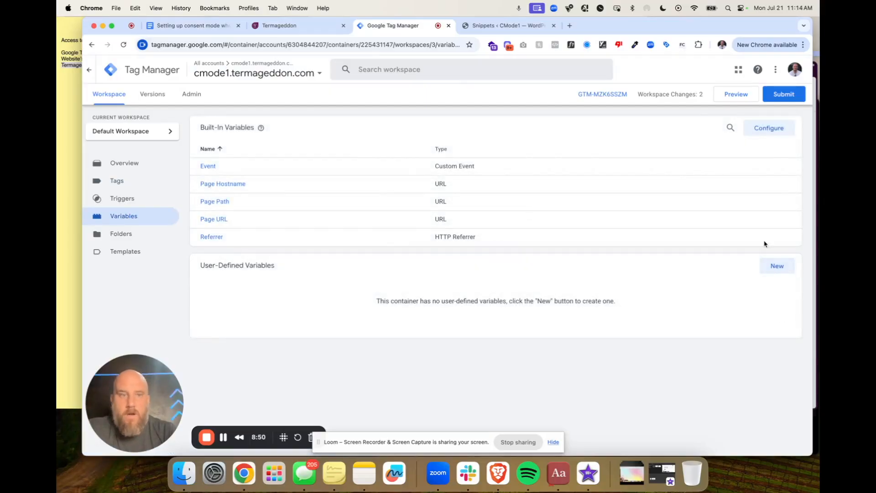
{"action": "left_click", "coordinate": [777, 266]}
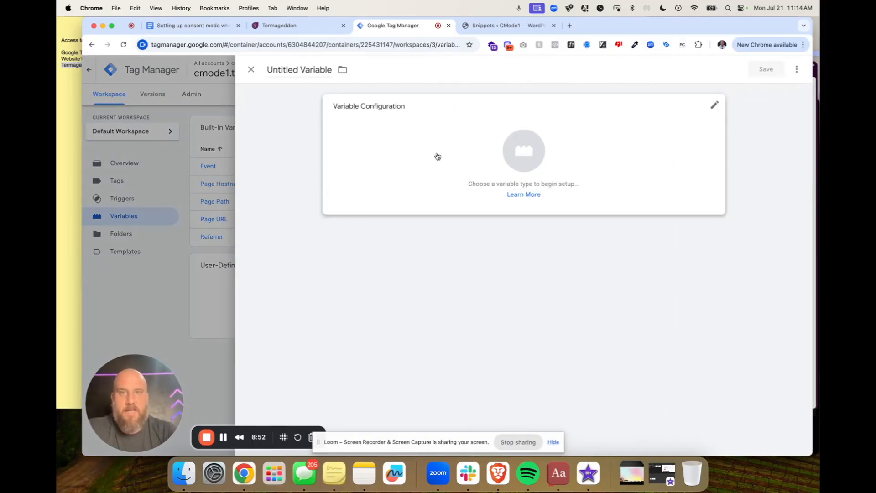
{"action": "double_click", "coordinate": [302, 63]}
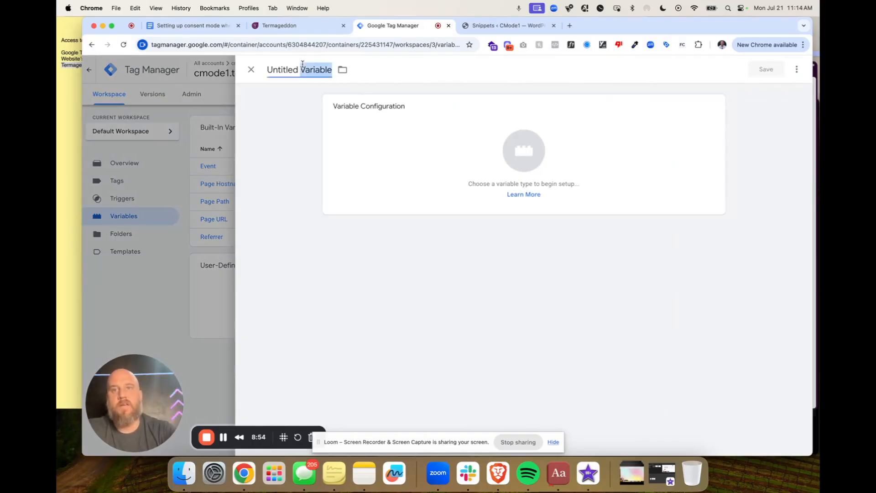
{"action": "triple_click", "coordinate": [302, 63]}
{"action": "key", "text": "BackSpace"}
{"action": "type", "text": "Hotja"}
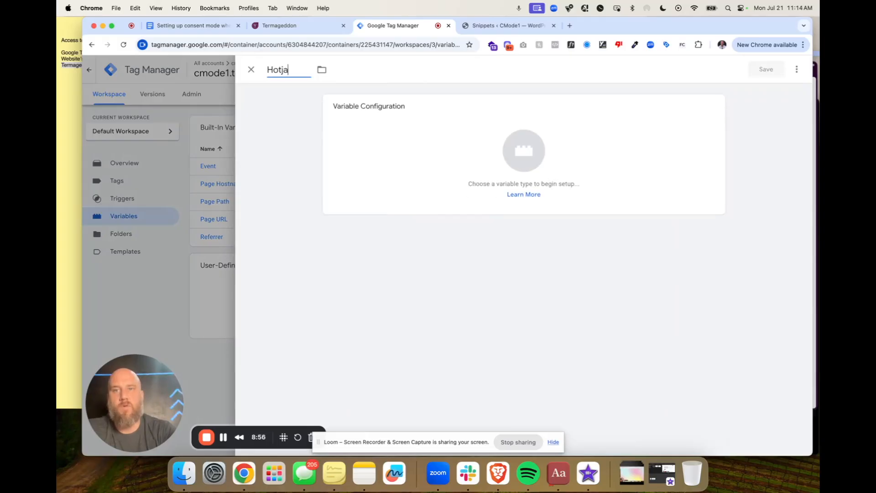
{"action": "type", "text": "r Variable"}
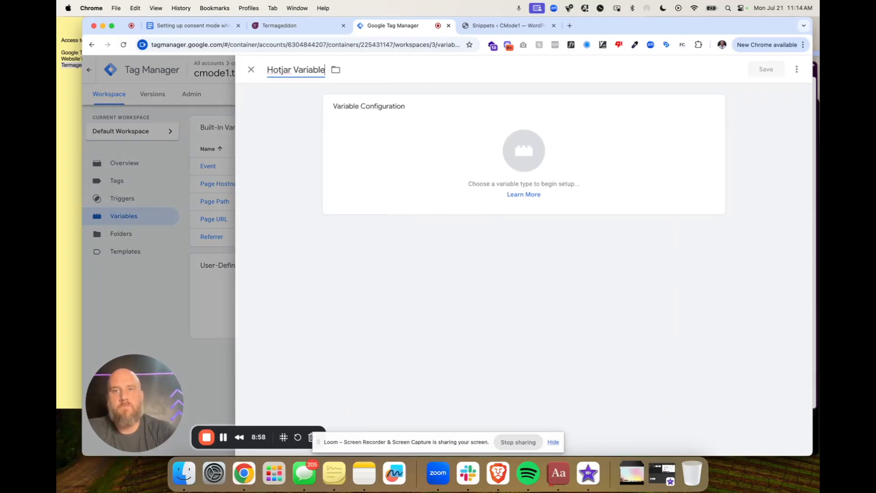
- Set the Hotjar variable's type to Custom Event
{"action": "left_click", "coordinate": [463, 169]}
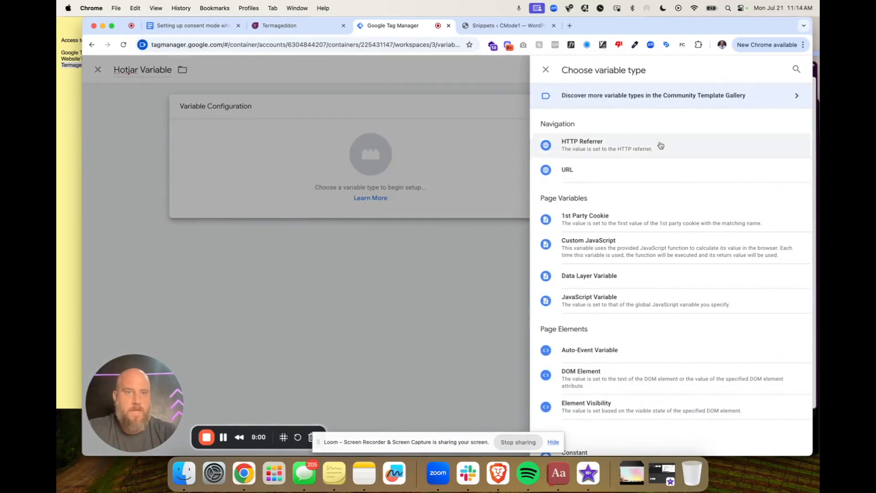
{"action": "scroll", "coordinate": [669, 228], "scroll_direction": "down", "scroll_amount": 3}
{"action": "left_click", "coordinate": [454, 149]}
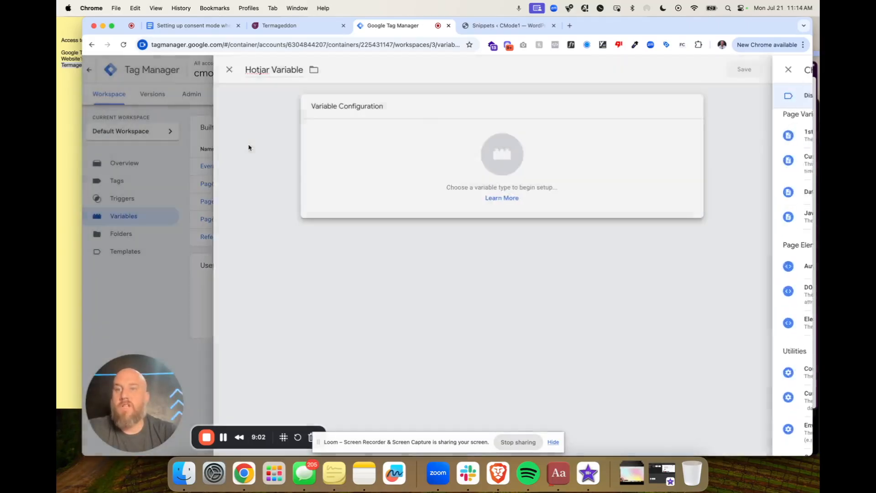
{"action": "left_click", "coordinate": [457, 167]}
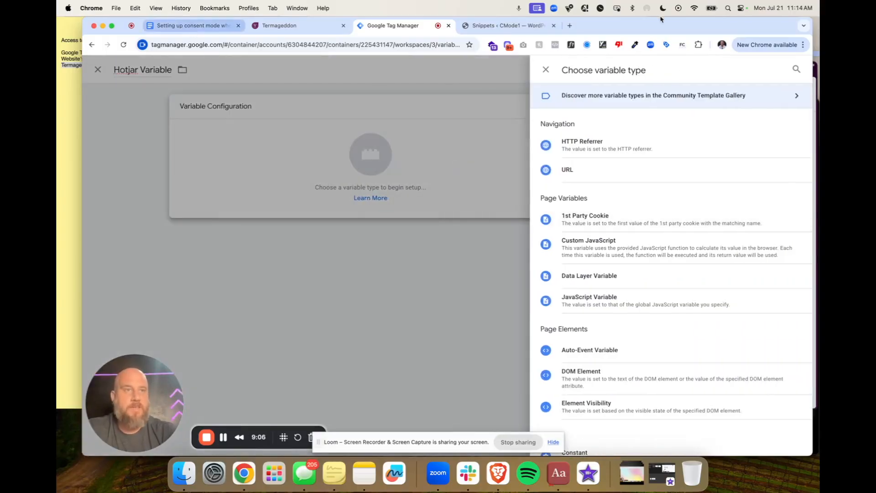
{"action": "left_click", "coordinate": [796, 69]}
{"action": "type", "text": "custom"}
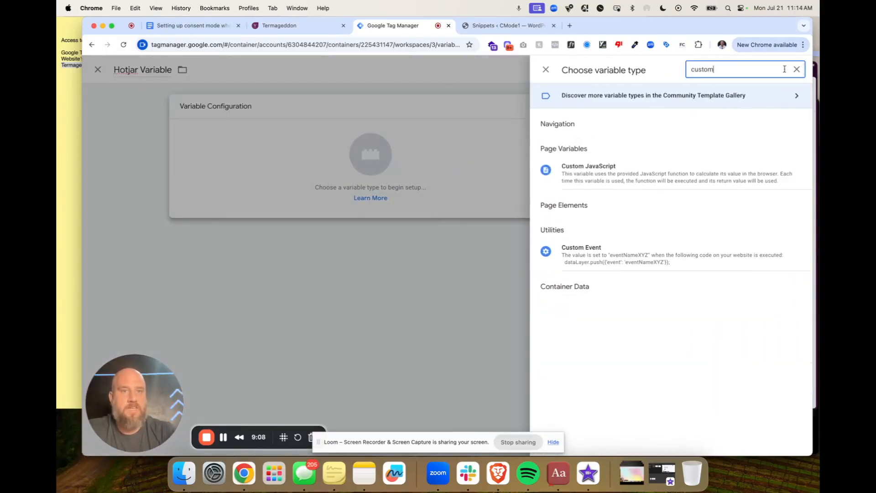
{"action": "left_click", "coordinate": [593, 251]}
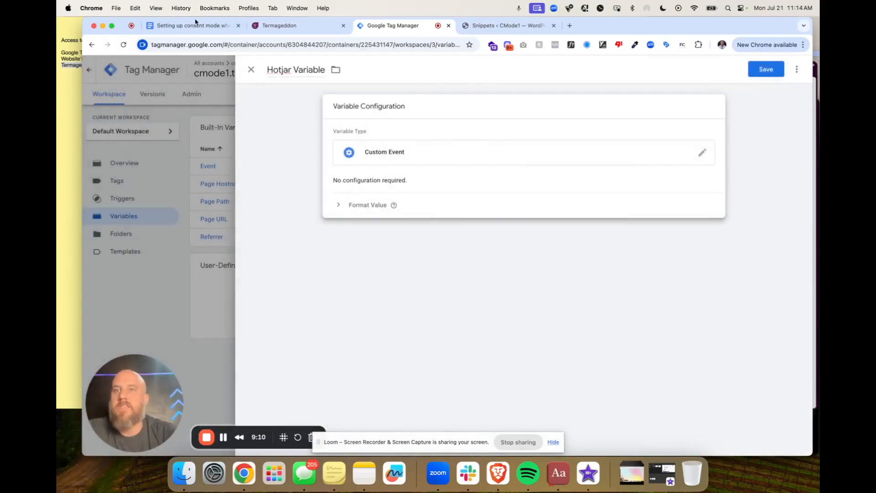
- Check the setup document for the required variable type, and change the Hotjar variable's type in Google Tag Manager to Data Layer Variable
{"action": "left_click", "coordinate": [193, 26]}
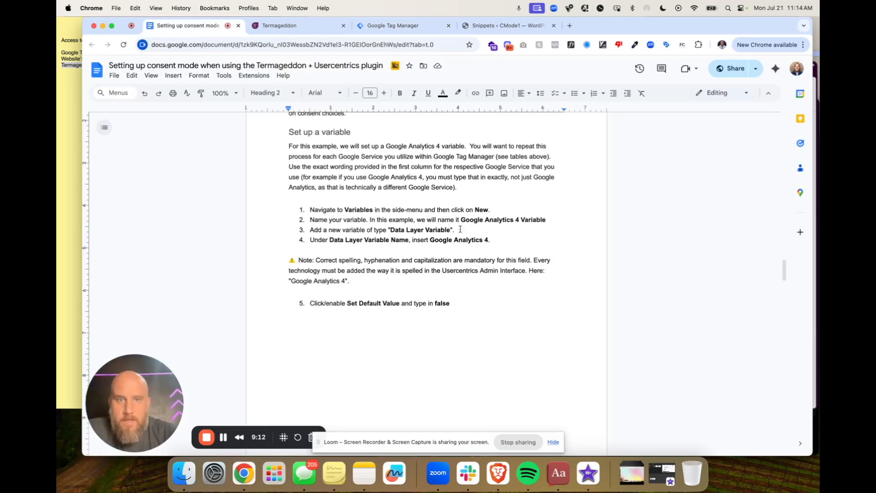
{"action": "left_click_drag", "start_coordinate": [482, 230], "coordinate": [375, 227]}
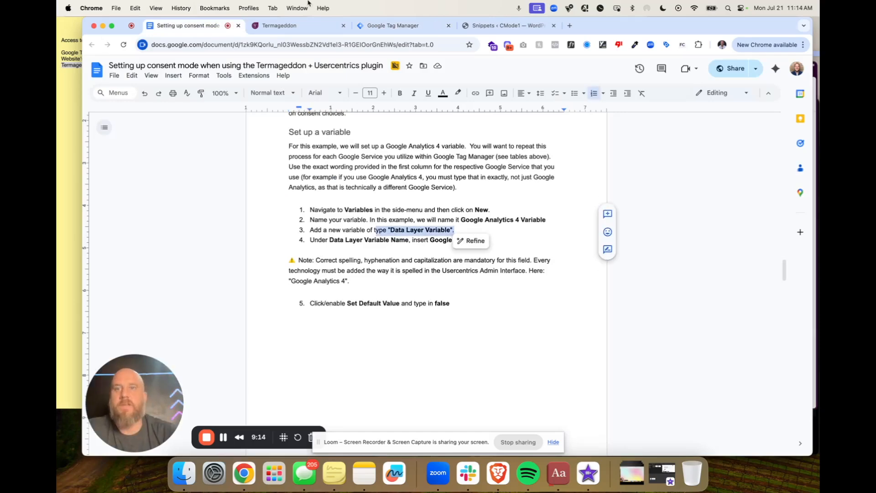
{"action": "left_click", "coordinate": [279, 26]}
{"action": "left_click", "coordinate": [395, 25]}
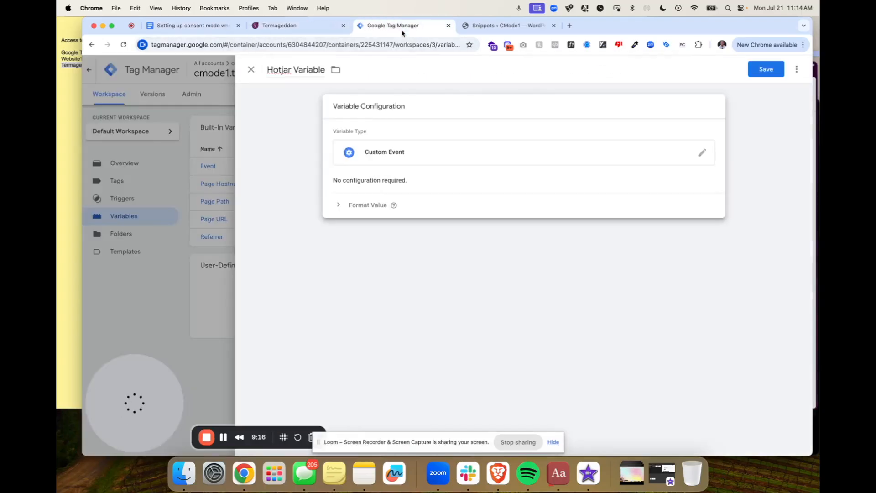
{"action": "left_click", "coordinate": [702, 152]}
{"action": "left_click", "coordinate": [796, 68]}
{"action": "type", "text": "data lay"}
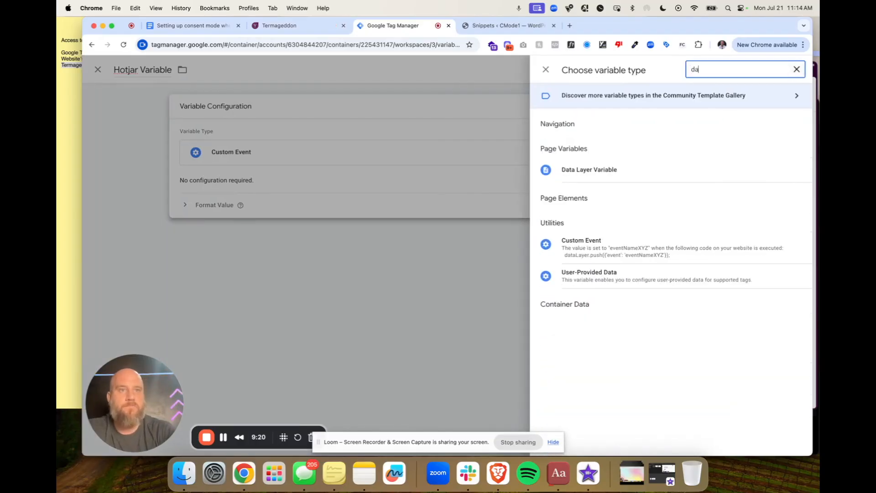
{"action": "left_click", "coordinate": [616, 171]}
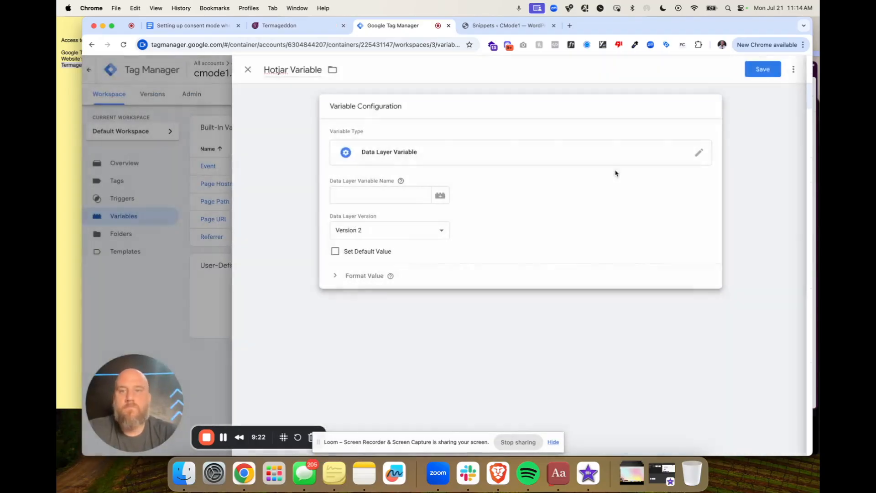
- Enter Hotjar as the Data Layer Variable Name
{"action": "left_click", "coordinate": [379, 199]}
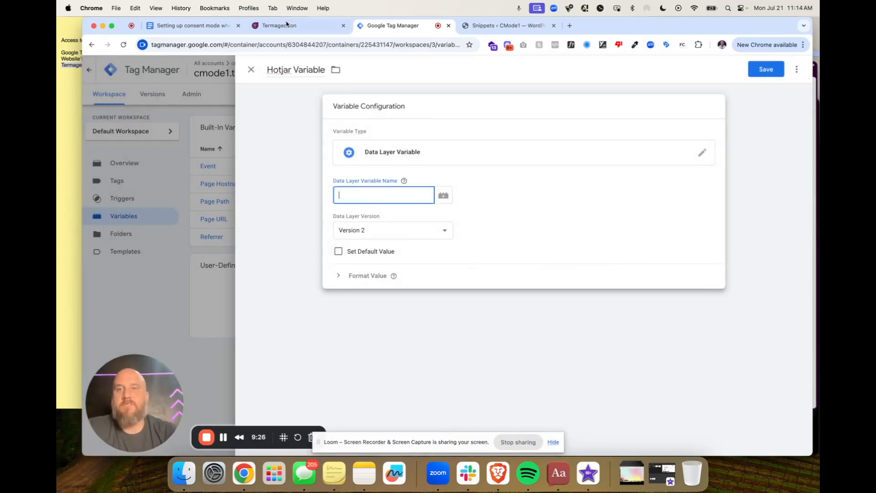
{"action": "type", "text": "H"}
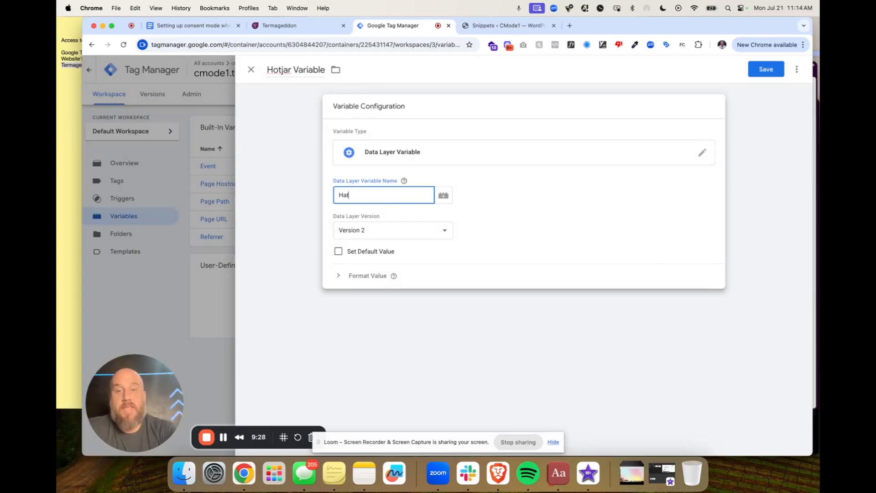
{"action": "type", "text": "otjar"}
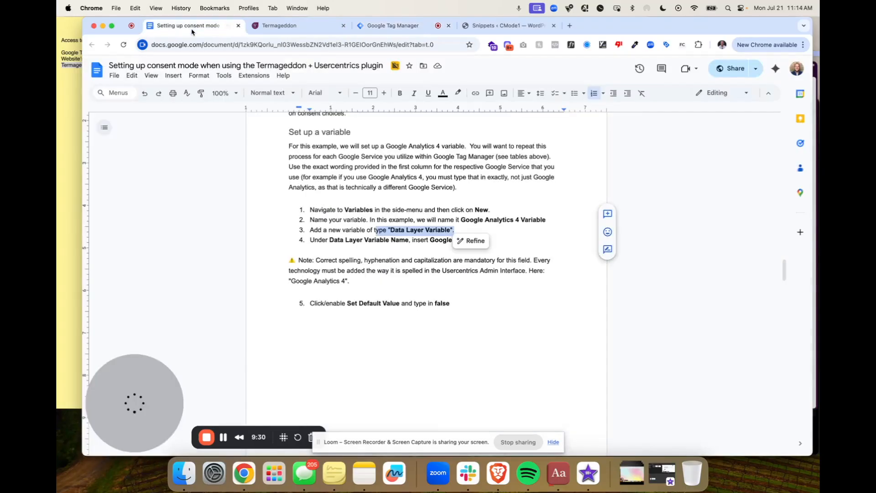
- Read the setup document's note on exact spelling and capitalization, and compare it with the variable name entered in Google Tag Manager
{"action": "left_click", "coordinate": [192, 31]}
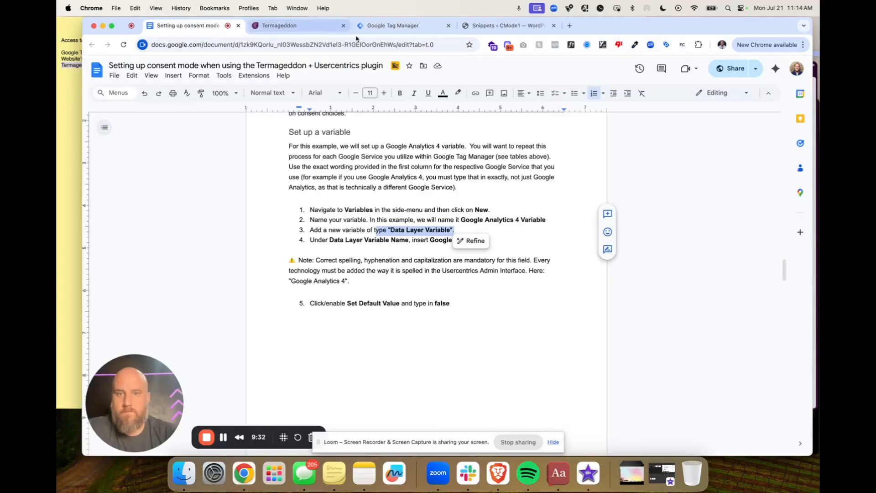
{"action": "scroll", "coordinate": [382, 187], "scroll_direction": "down", "scroll_amount": 2}
{"action": "left_click", "coordinate": [440, 210]}
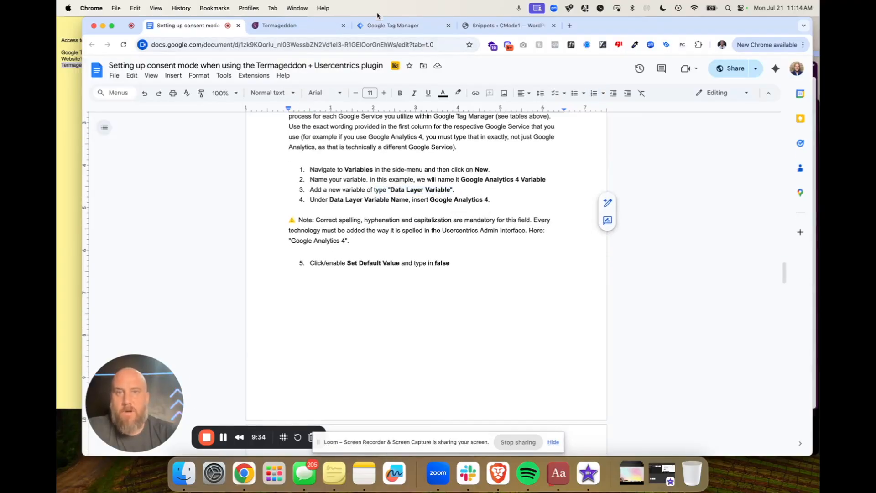
{"action": "left_click", "coordinate": [367, 28]}
{"action": "double_click", "coordinate": [354, 196]}
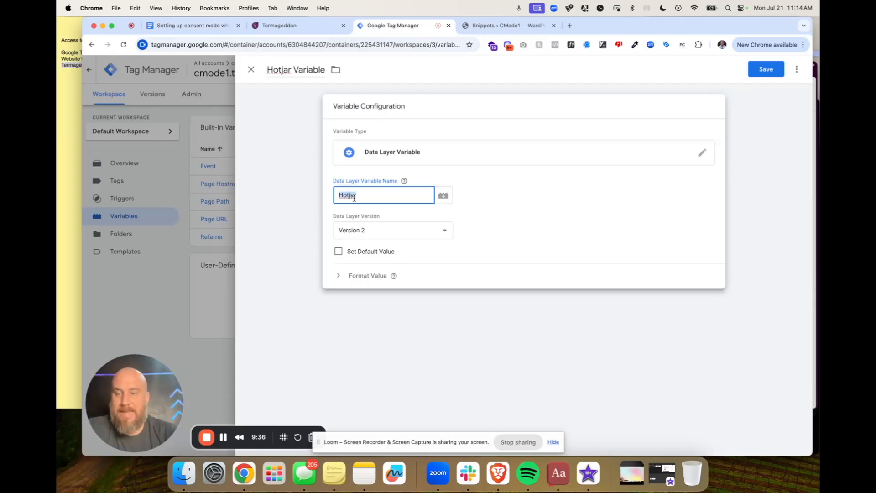
- Switch to Termageddon and check how Hotjar is spelled in the services list of the Cookie Policy and Consent Tool
{"action": "left_click", "coordinate": [277, 27]}
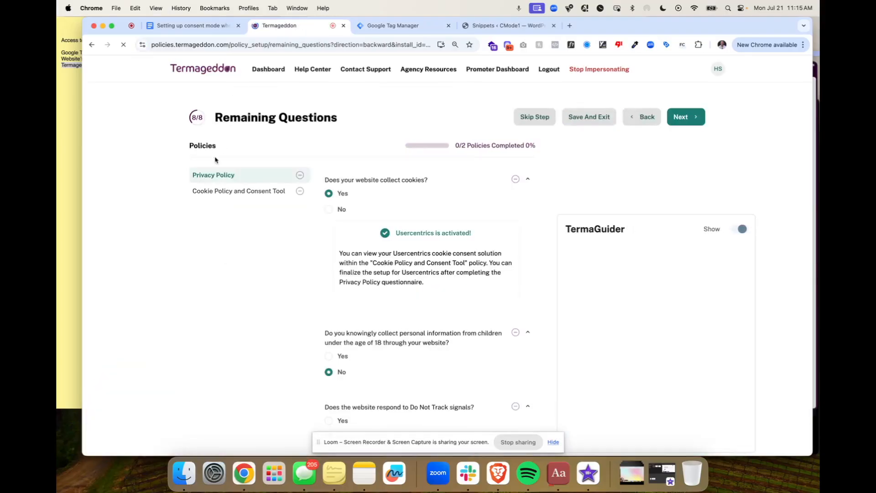
{"action": "left_click", "coordinate": [248, 191]}
{"action": "scroll", "coordinate": [431, 238], "scroll_direction": "down", "scroll_amount": 15}
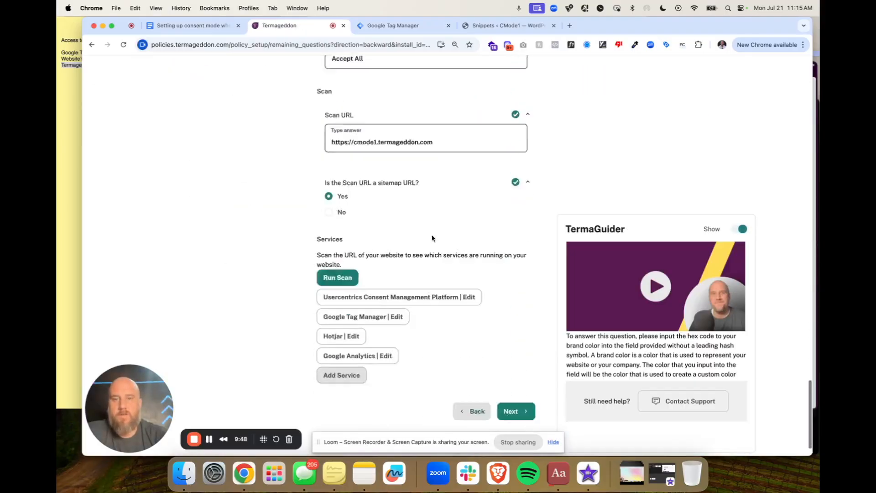
{"action": "scroll", "coordinate": [432, 238], "scroll_direction": "down", "scroll_amount": 1}
{"action": "left_click_drag", "start_coordinate": [304, 311], "coordinate": [349, 308]}
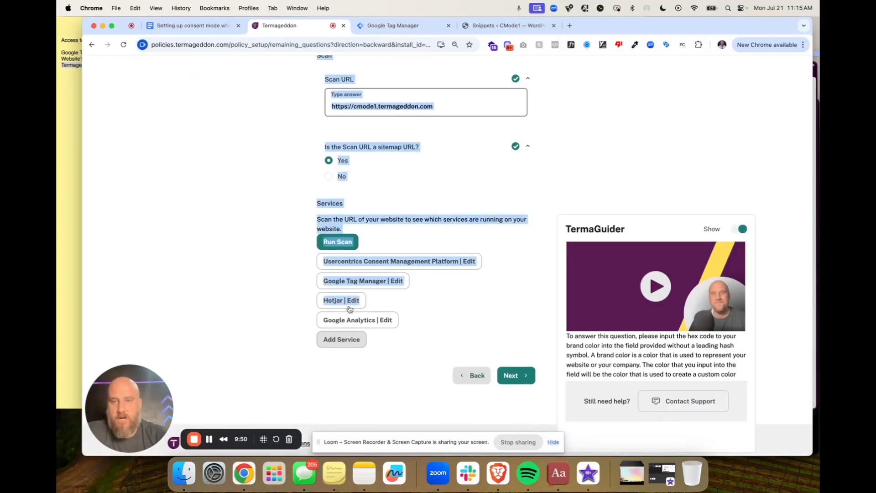
{"action": "left_click", "coordinate": [305, 305]}
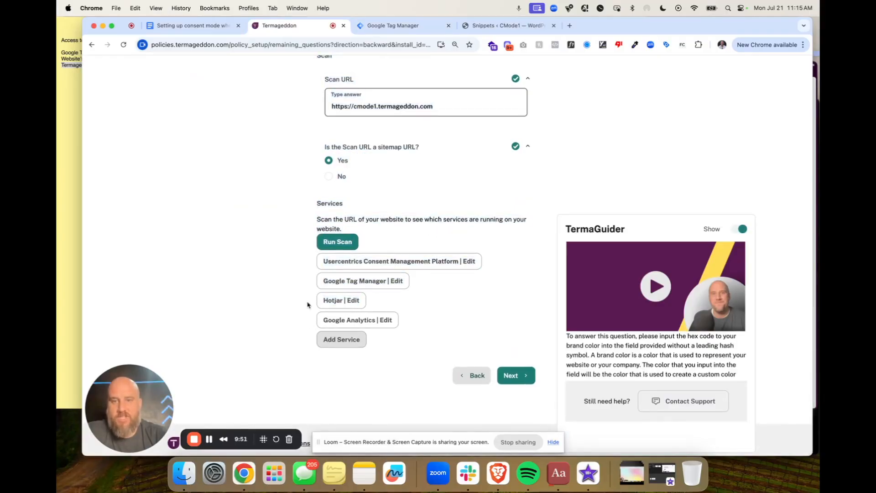
- Return to Google Tag Manager, enable a default value of false for the Hotjar variable, and save it
{"action": "left_click", "coordinate": [402, 26]}
{"action": "left_click", "coordinate": [314, 203]}
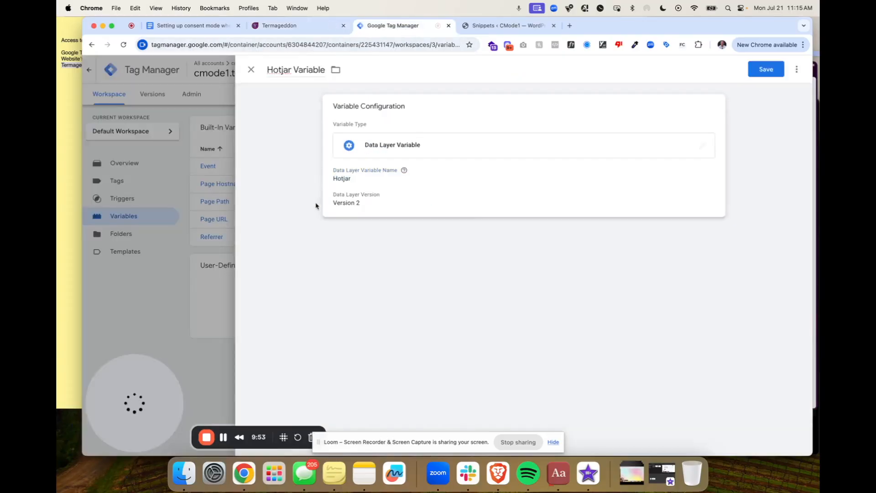
{"action": "left_click", "coordinate": [354, 188]}
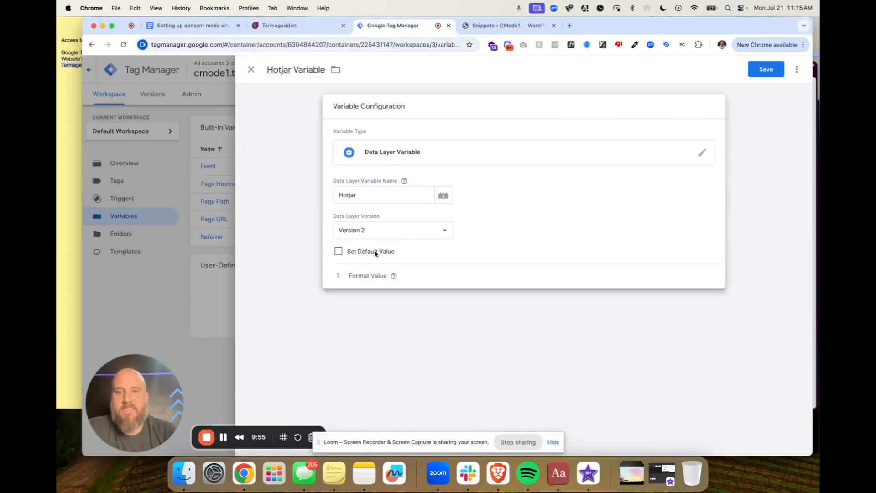
{"action": "left_click", "coordinate": [338, 252]}
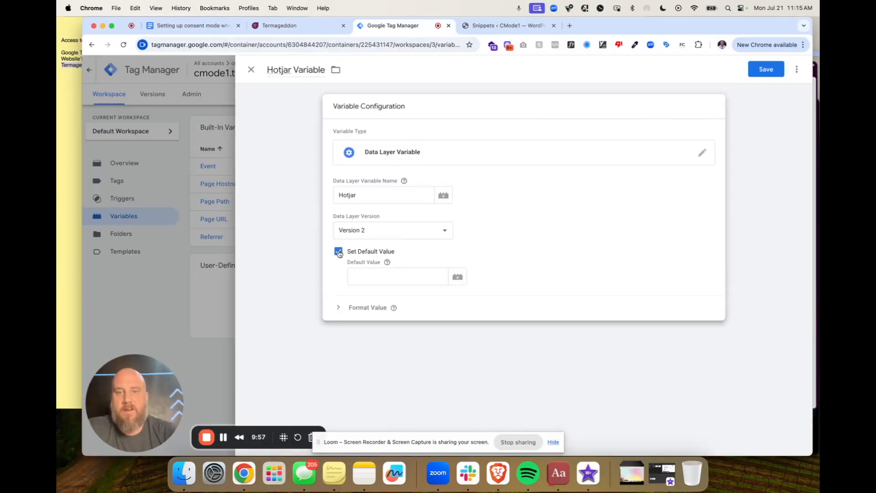
{"action": "left_click", "coordinate": [361, 274]}
{"action": "type", "text": "false"}
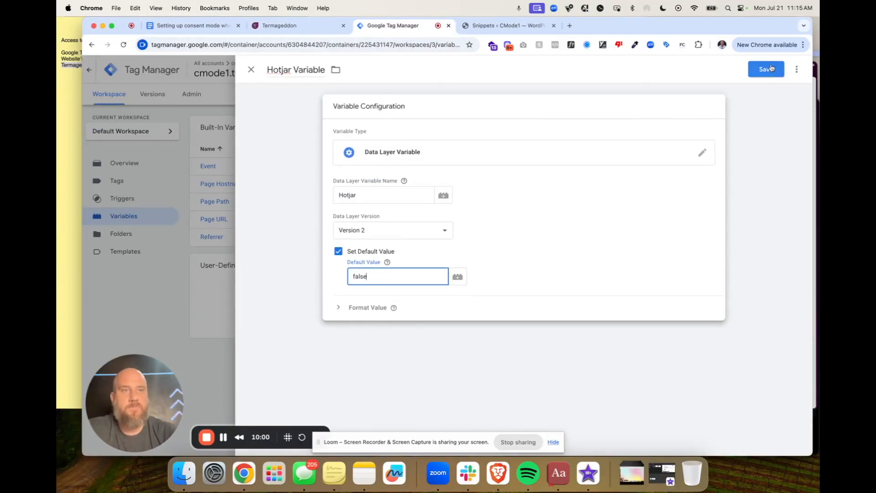
{"action": "left_click", "coordinate": [765, 69]}
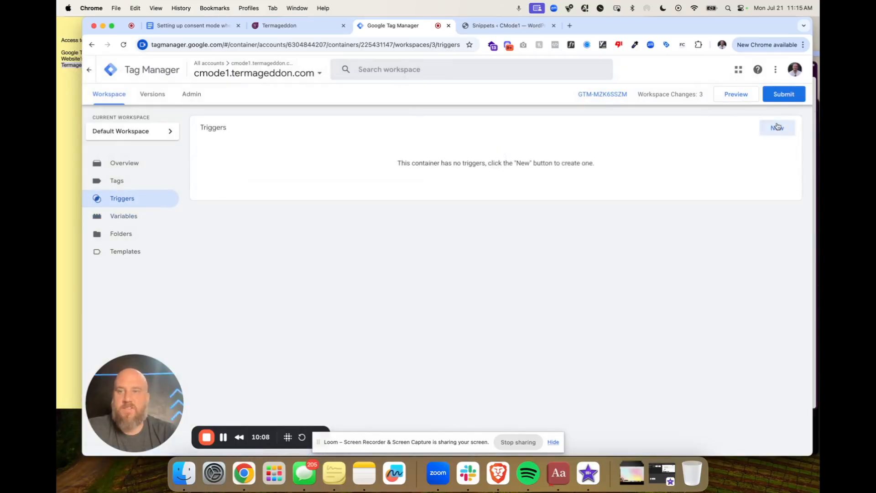
- Start a new trigger in the container and name it Hotjar Trigger
{"action": "left_click", "coordinate": [777, 127]}
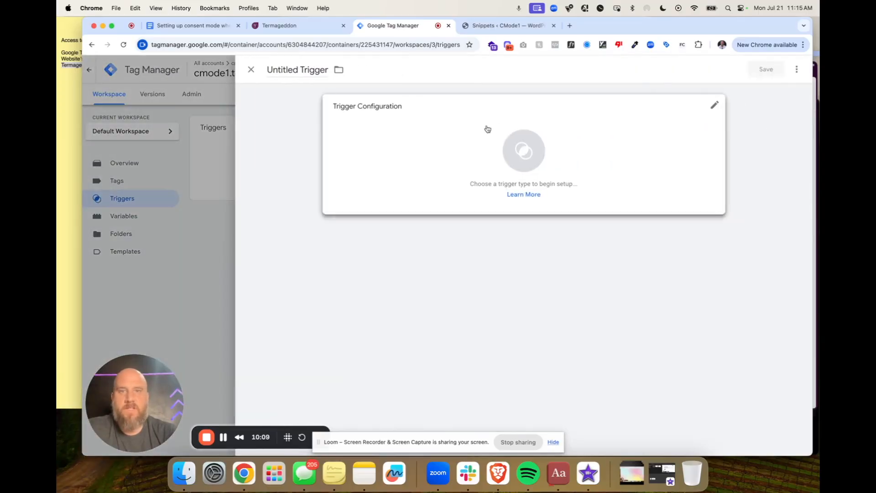
{"action": "double_click", "coordinate": [305, 72]}
{"action": "key", "text": "super+a"}
{"action": "type", "text": "H"}
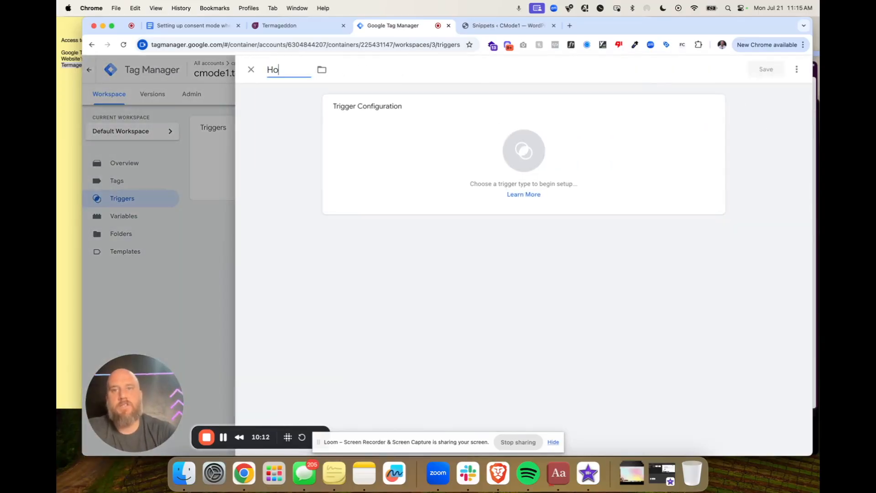
{"action": "type", "text": "otjar Trigger"}
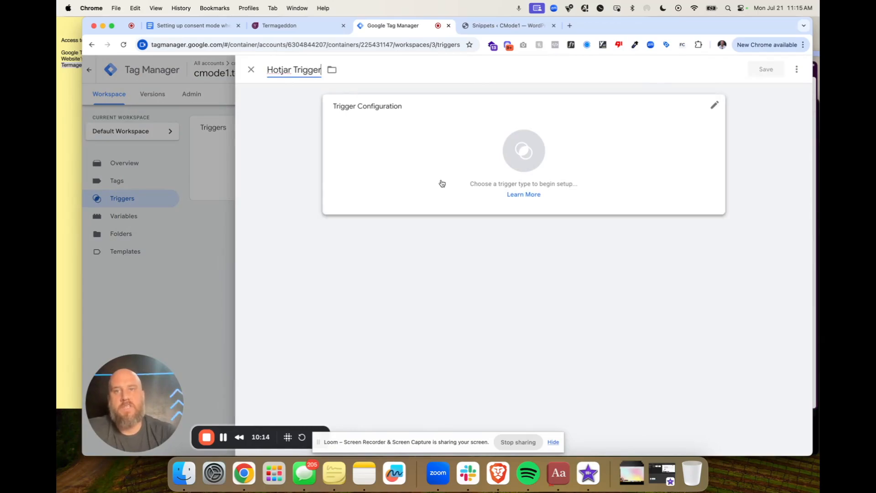
- Set the Hotjar trigger's type to Custom Event
{"action": "left_click", "coordinate": [485, 181]}
{"action": "left_click", "coordinate": [797, 69]}
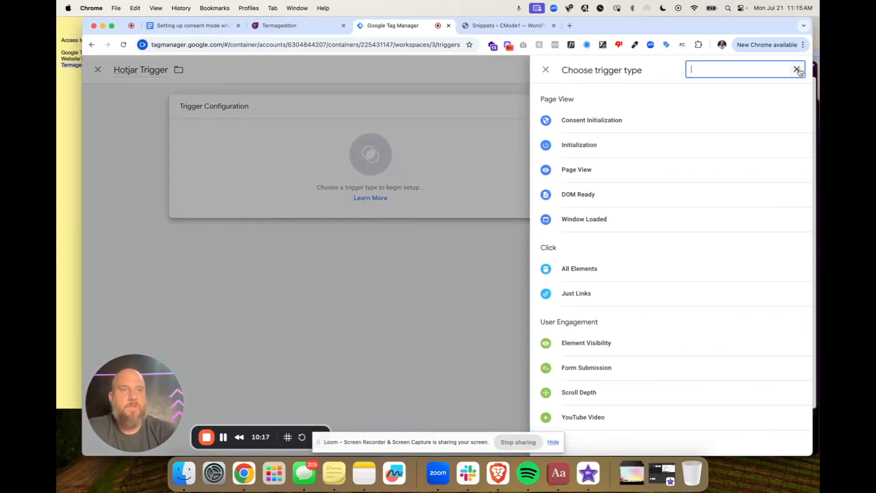
{"action": "type", "text": "cust"}
{"action": "left_click", "coordinate": [602, 188]}
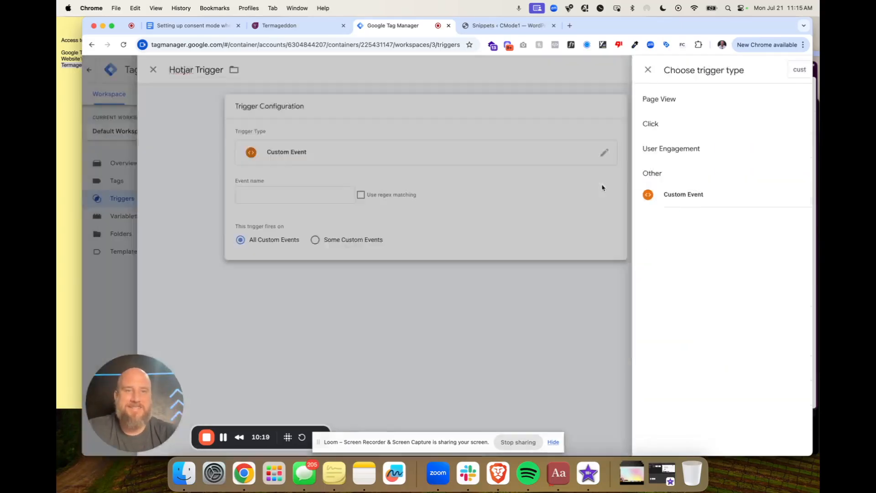
- Copy the event name (consent_status.*) from the setup document's trigger section and paste it as the Hotjar trigger's event name in Google Tag Manager
{"action": "left_click", "coordinate": [206, 24]}
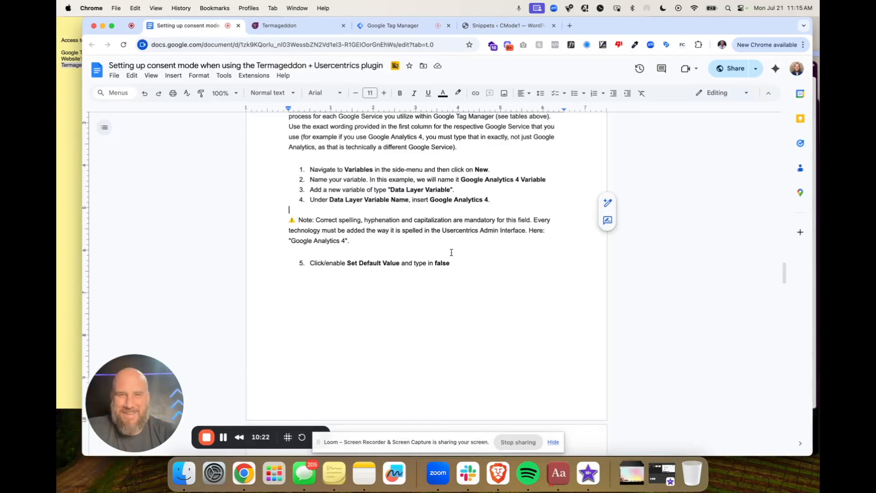
{"action": "scroll", "coordinate": [451, 252], "scroll_direction": "down", "scroll_amount": 10}
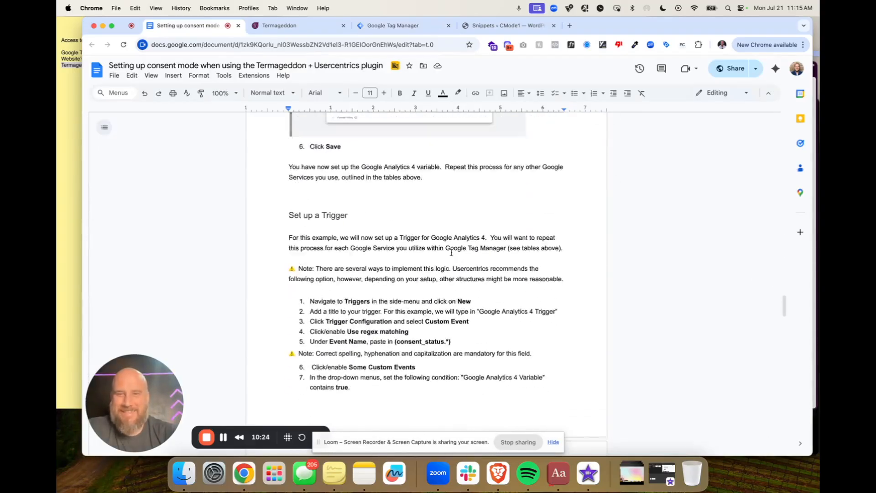
{"action": "mouse_move", "coordinate": [425, 232]}
{"action": "left_mouse_down"}
{"action": "mouse_move", "coordinate": [469, 232]}
{"action": "mouse_move", "coordinate": [394, 252]}
{"action": "left_mouse_up"}
{"action": "key", "text": "cmd+c"}
{"action": "left_click", "coordinate": [288, 27]}
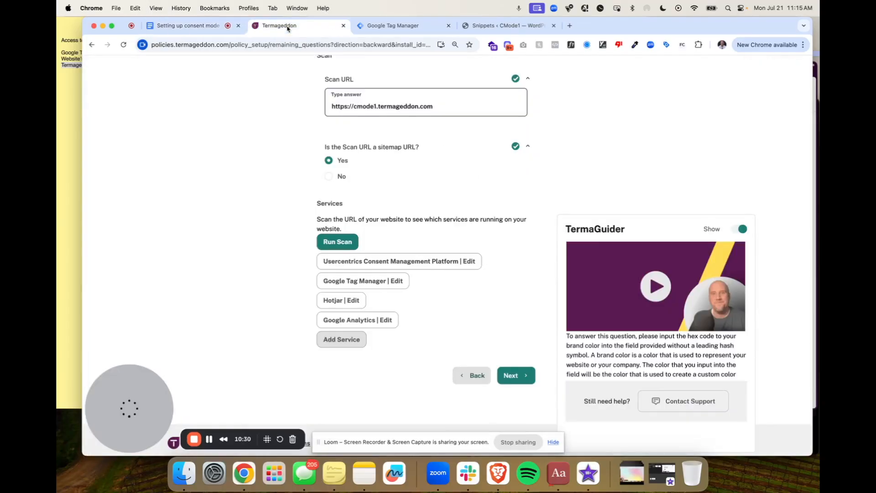
{"action": "left_click", "coordinate": [396, 26]}
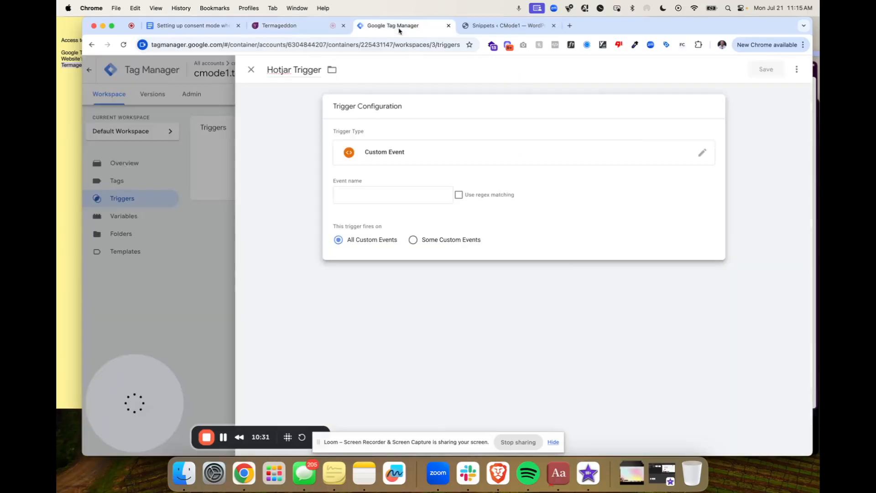
{"action": "left_click", "coordinate": [419, 191]}
{"action": "key", "text": "cmd+v"}
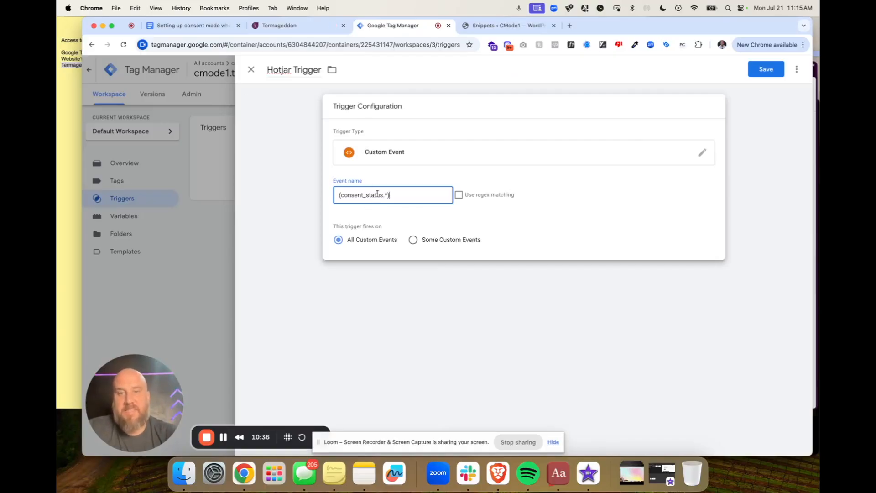
- Recheck the trigger instructions in the setup document, return to Google Tag Manager, and enable regex matching for the Hotjar trigger's event name
{"action": "left_click", "coordinate": [192, 26]}
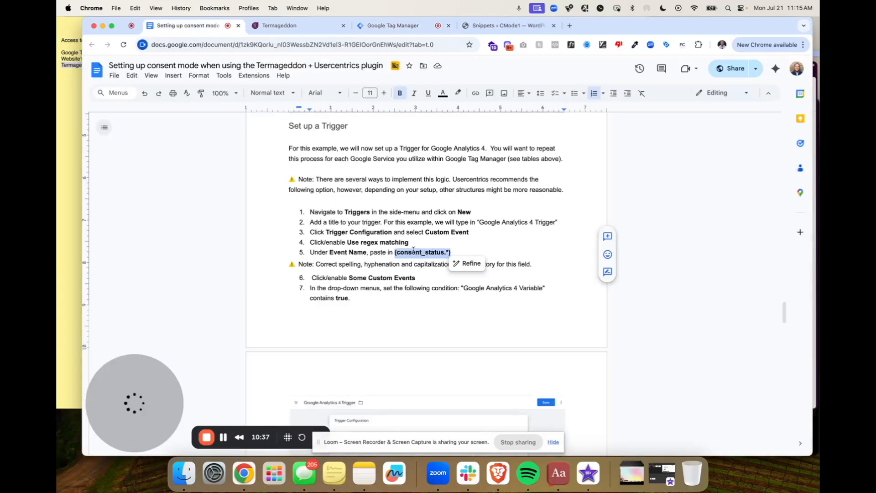
{"action": "left_click_drag", "start_coordinate": [395, 252], "coordinate": [450, 252]}
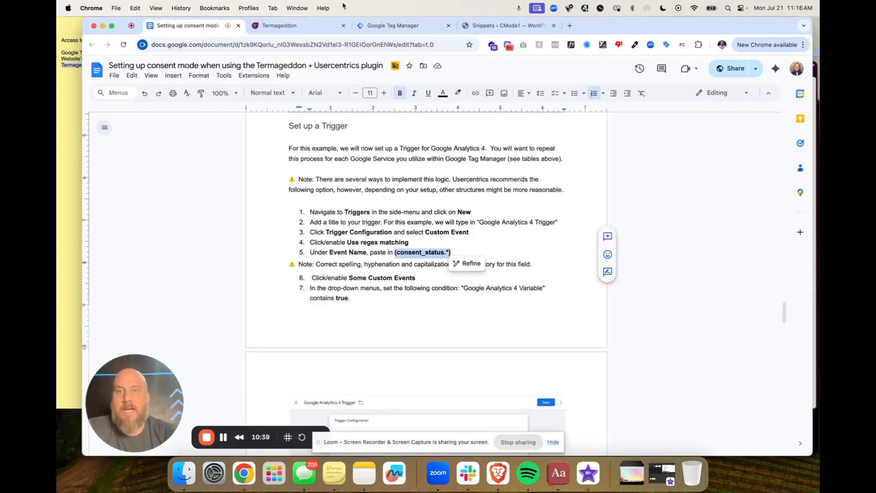
{"action": "left_click", "coordinate": [317, 25]}
{"action": "left_click", "coordinate": [398, 26]}
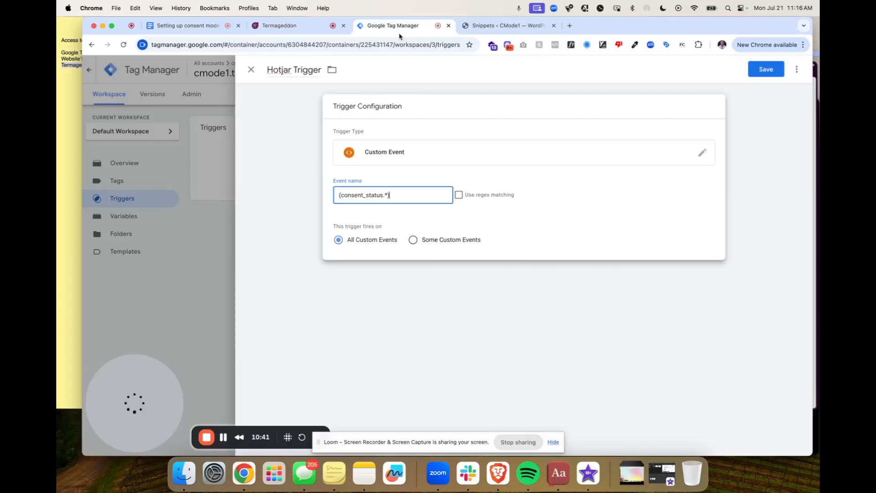
{"action": "left_click", "coordinate": [465, 190]}
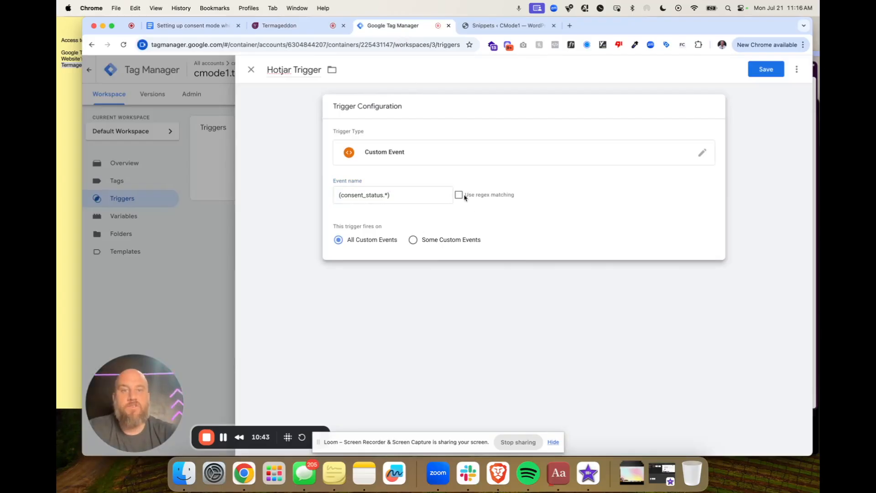
{"action": "left_click", "coordinate": [458, 196]}
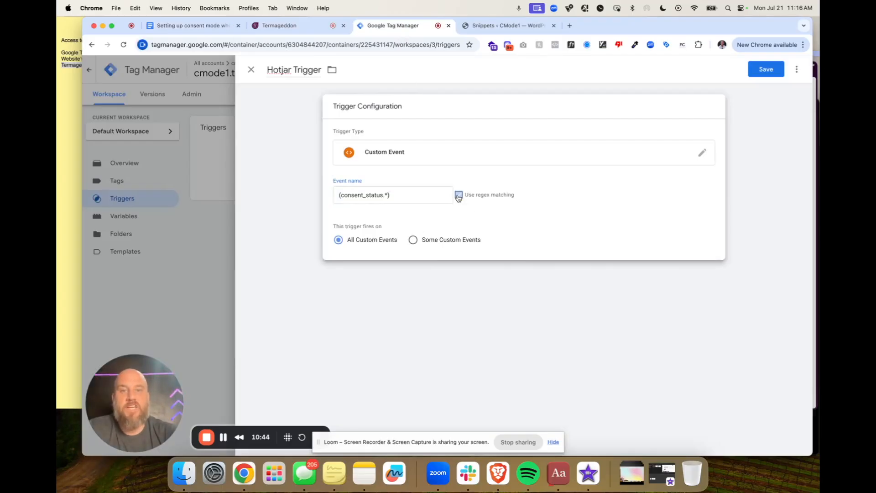
- Make the Hotjar trigger fire on some custom events where Hotjar Variable contains true, and save the trigger
{"action": "left_click", "coordinate": [441, 241]}
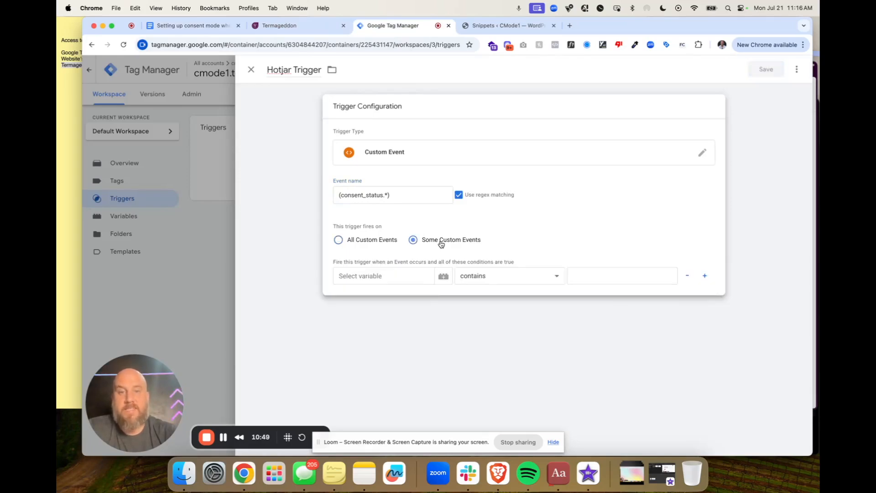
{"action": "left_click", "coordinate": [389, 276]}
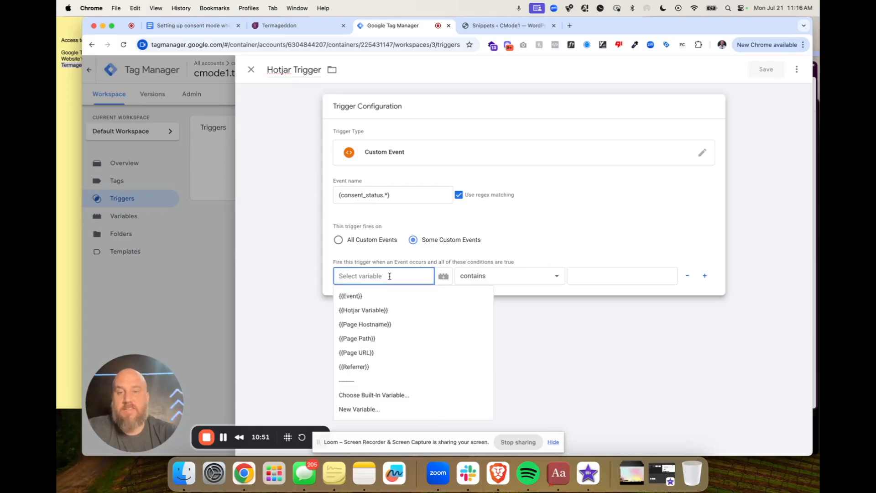
{"action": "type", "text": "hotjar"}
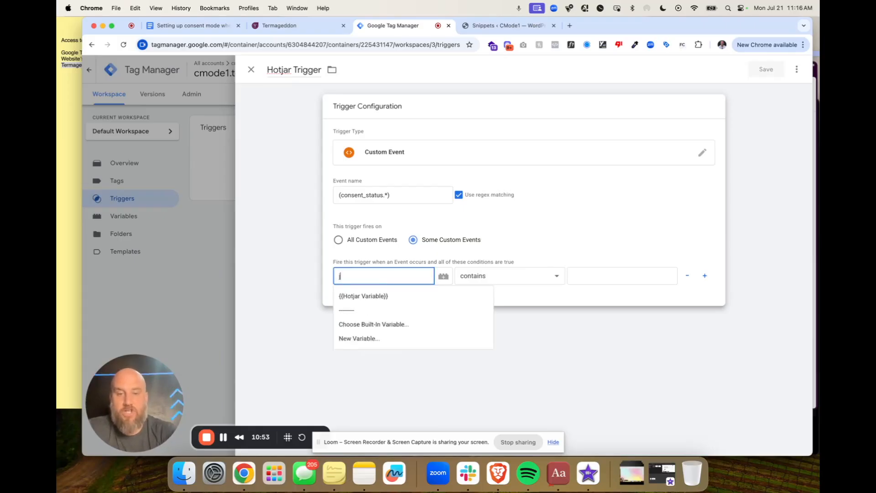
{"action": "left_click", "coordinate": [384, 295]}
{"action": "left_click", "coordinate": [600, 274]}
{"action": "type", "text": "true"}
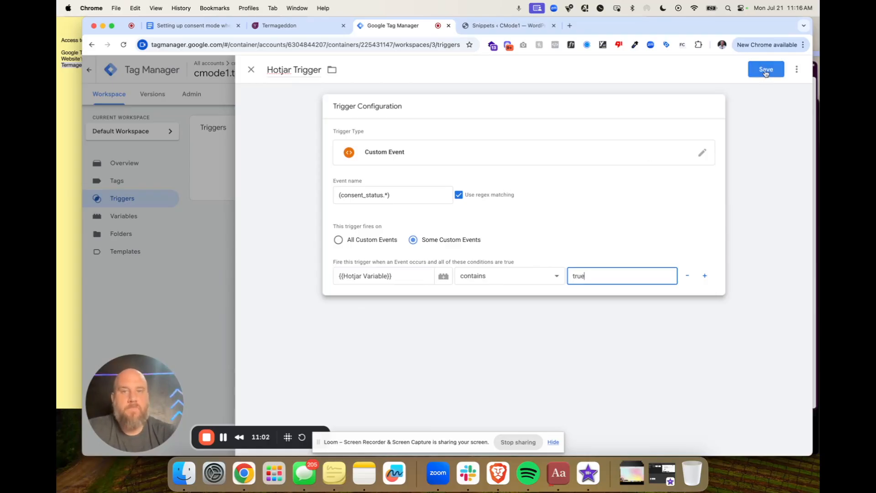
{"action": "left_click", "coordinate": [765, 71]}
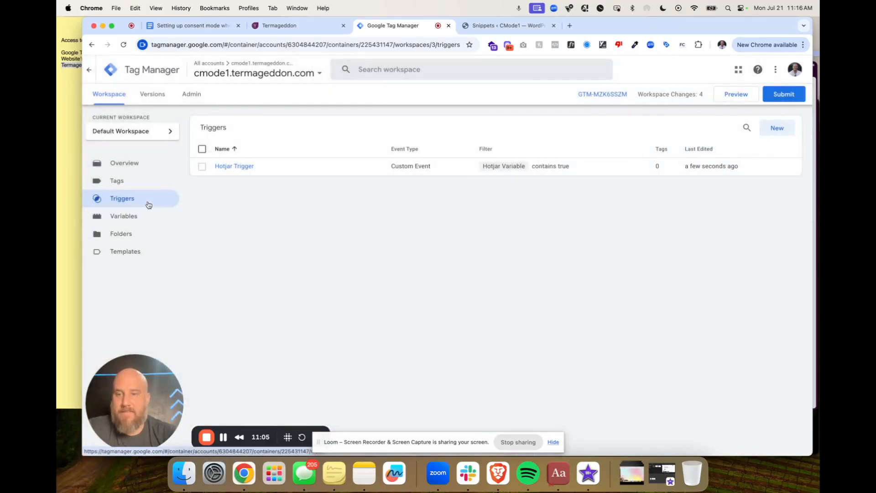
- In the Hotjar tag, replace the Initialization - All Pages firing trigger with Hotjar Trigger and save the tag
{"action": "left_click", "coordinate": [135, 181]}
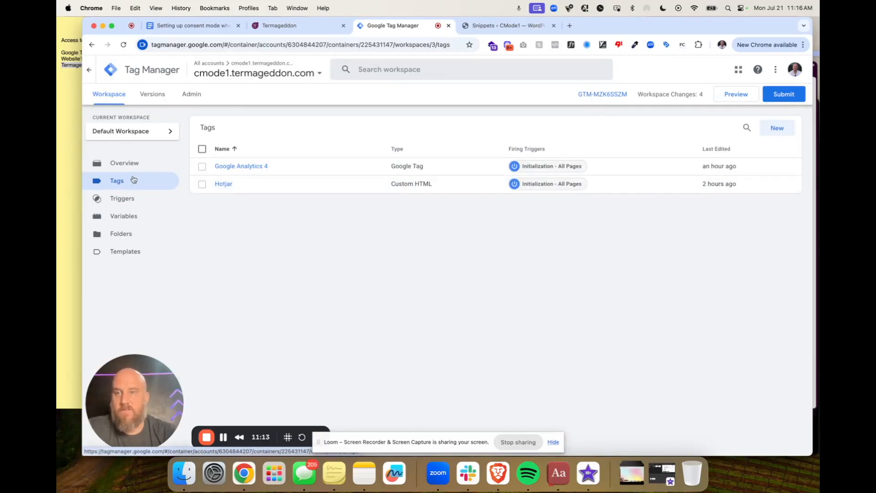
{"action": "left_click", "coordinate": [228, 185]}
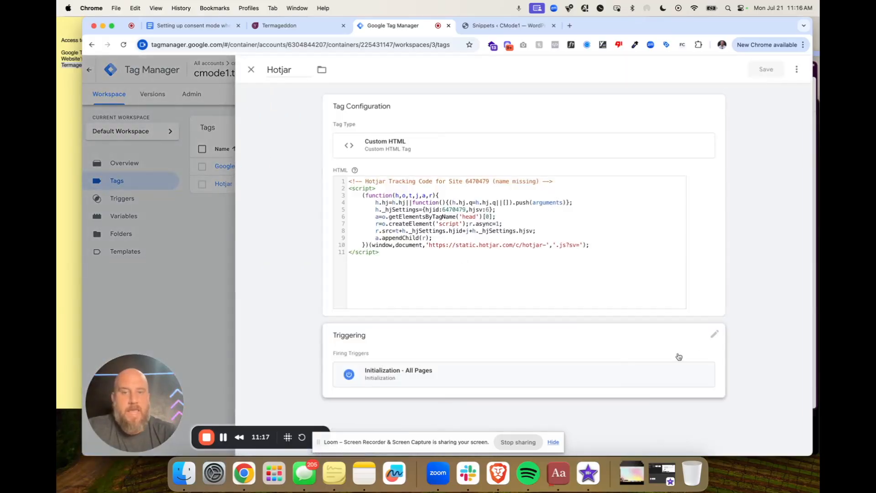
{"action": "left_click", "coordinate": [714, 336]}
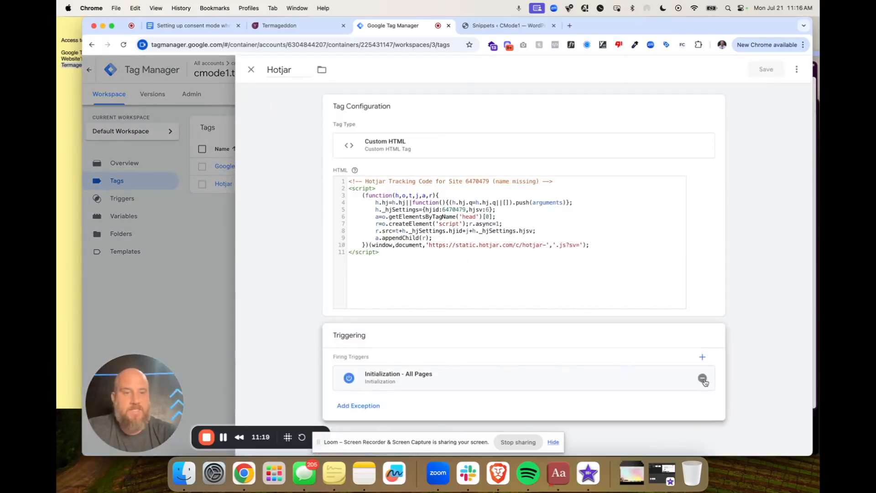
{"action": "left_click", "coordinate": [702, 379]}
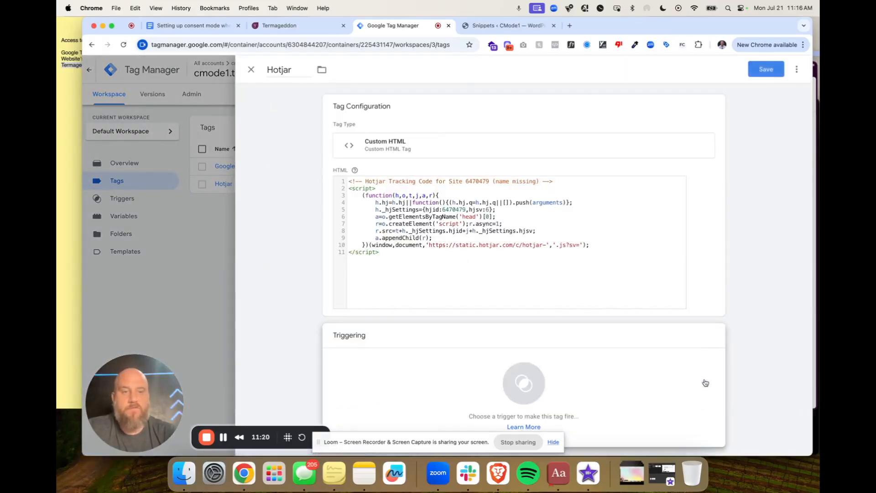
{"action": "left_click", "coordinate": [491, 382]}
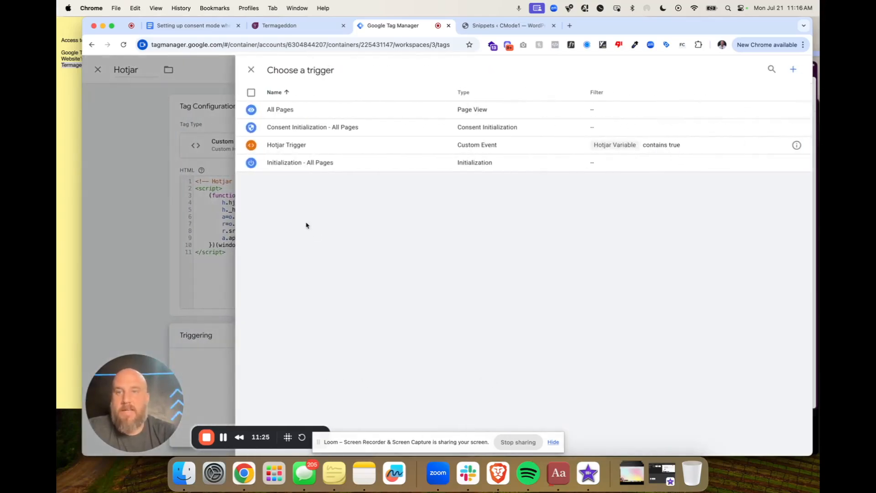
{"action": "left_click", "coordinate": [288, 148]}
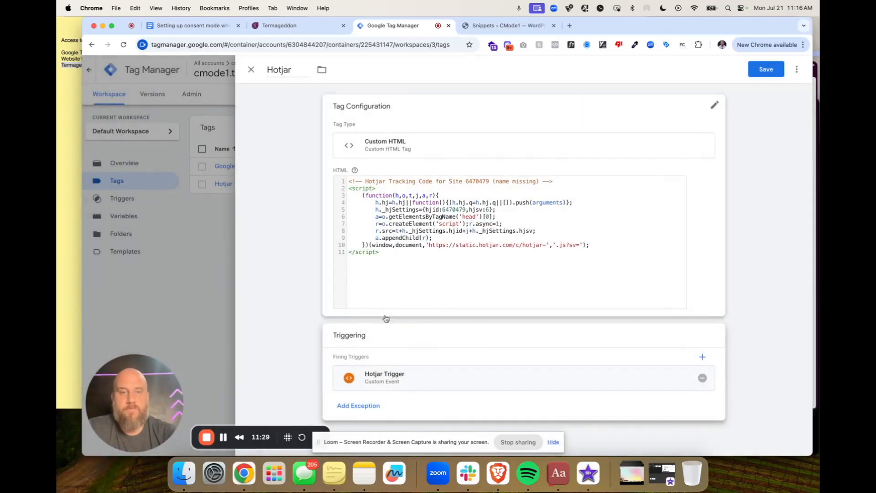
{"action": "left_click", "coordinate": [765, 70]}
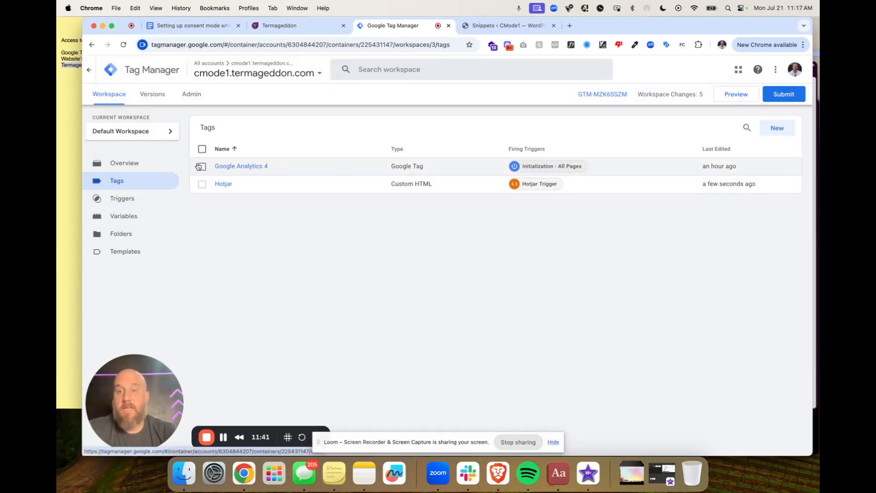
{"action": "left_click", "coordinate": [299, 172]}
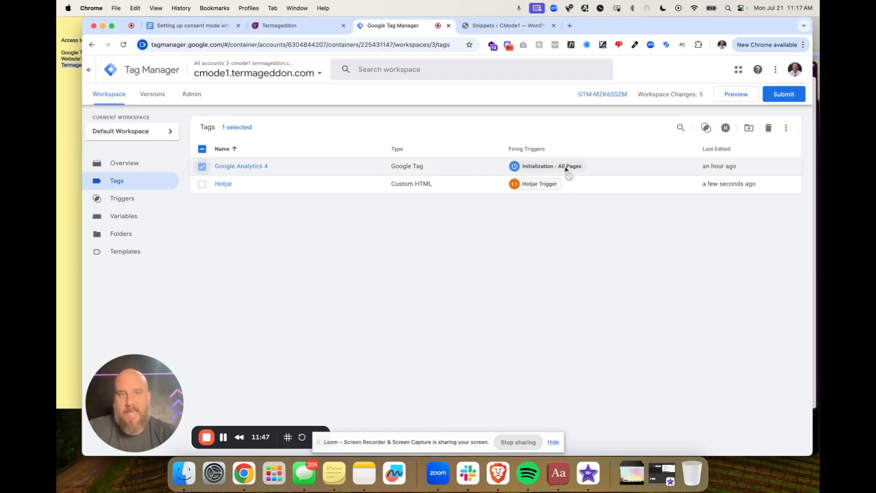
{"action": "left_click", "coordinate": [202, 167]}
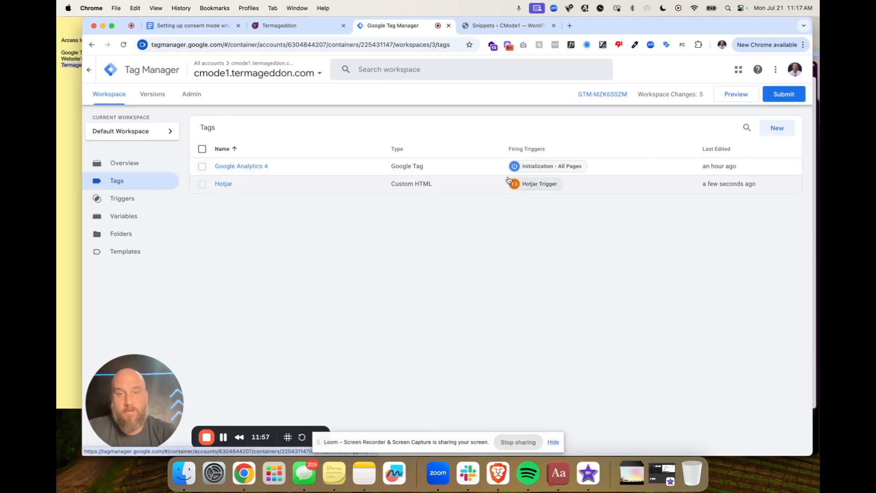
{"action": "left_click", "coordinate": [743, 98]}
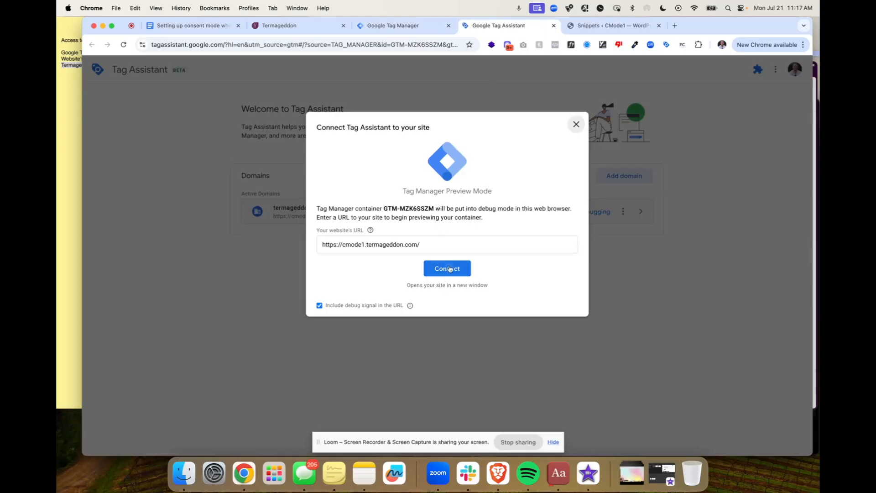
{"action": "left_click", "coordinate": [449, 268]}
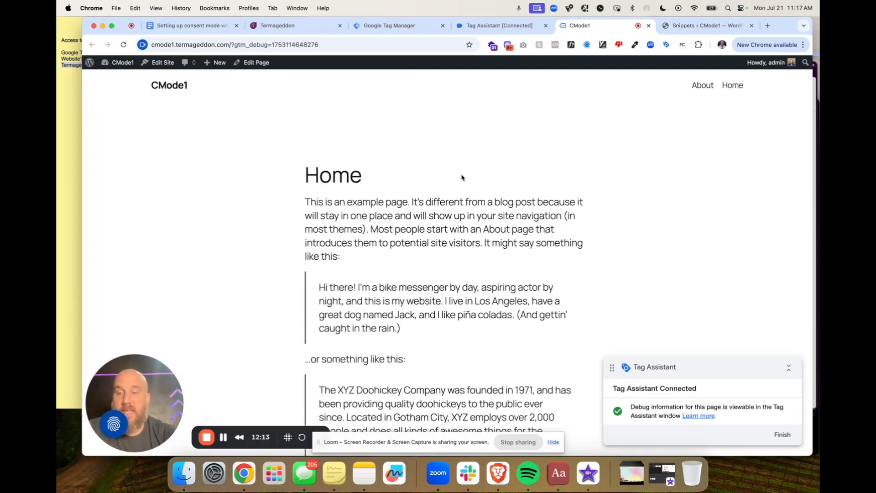
{"action": "mouse_move", "coordinate": [149, 385]}
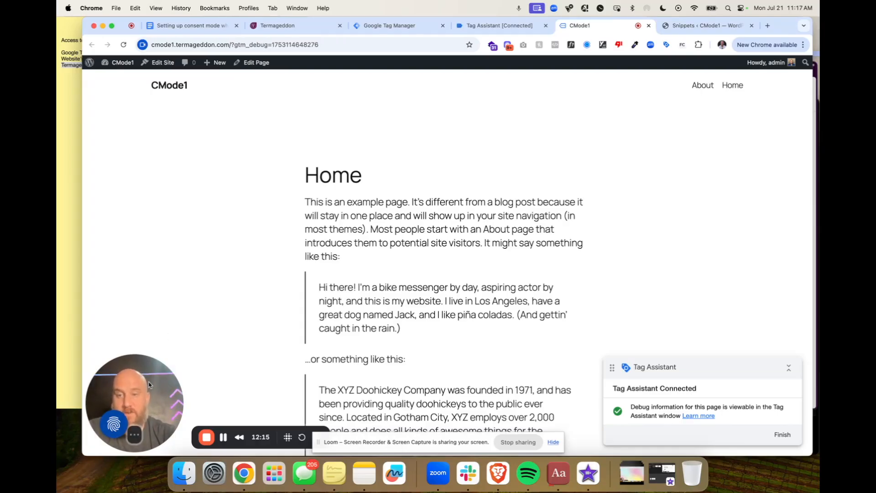
{"action": "left_click_drag", "start_coordinate": [148, 384], "coordinate": [242, 383]}
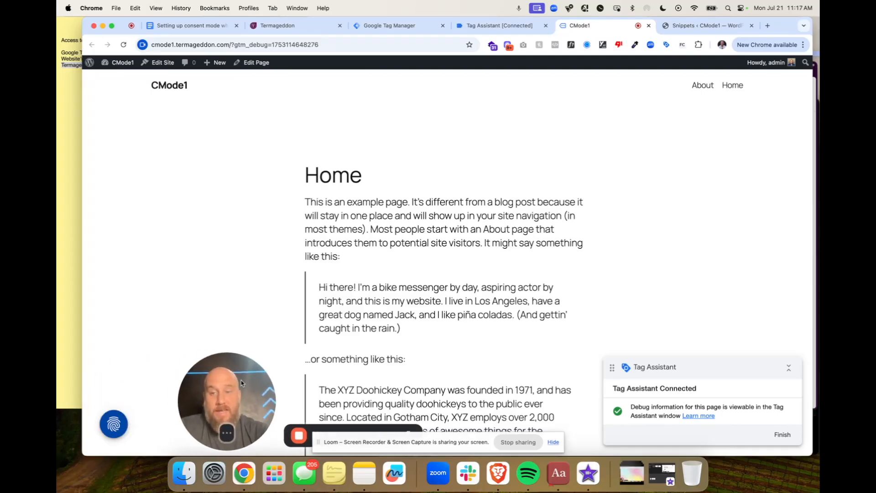
{"action": "left_click", "coordinate": [113, 424]}
{"action": "left_click", "coordinate": [343, 75]}
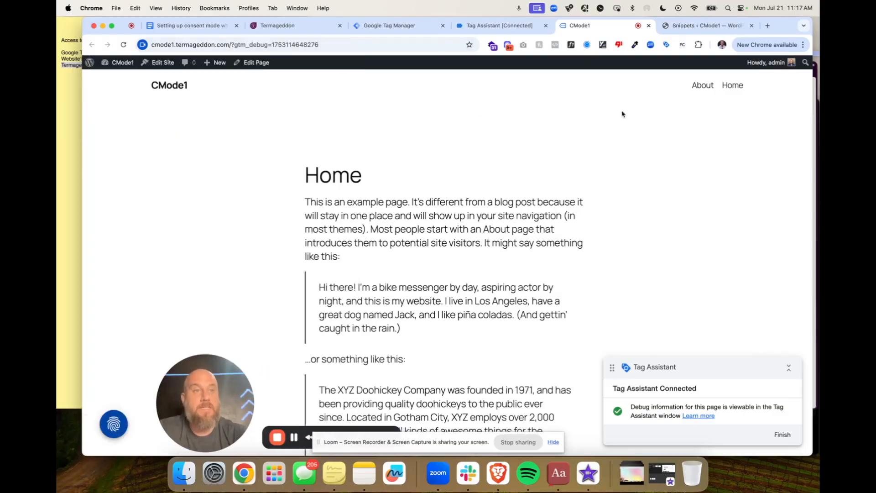
- Log out of the WordPress site, close its login page, and reopen the site's debug window from Tag Assistant
{"action": "mouse_move", "coordinate": [767, 63]}
{"action": "left_click", "coordinate": [734, 114]}
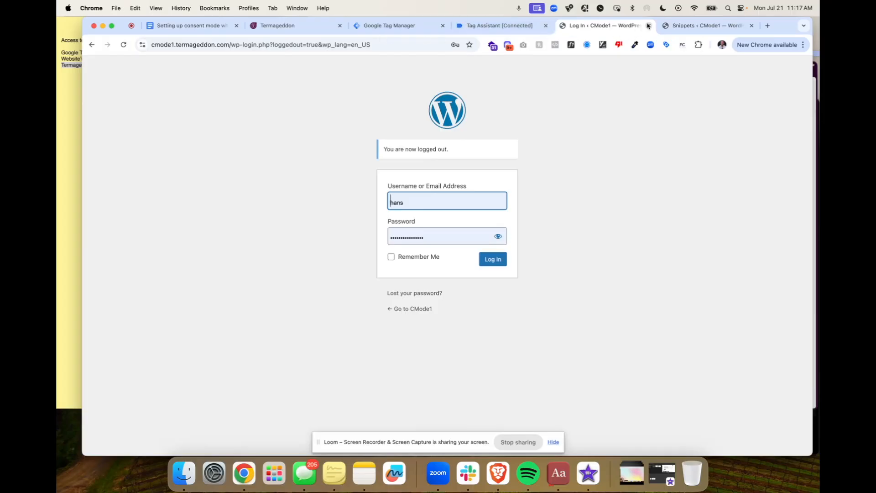
{"action": "left_click", "coordinate": [648, 25]}
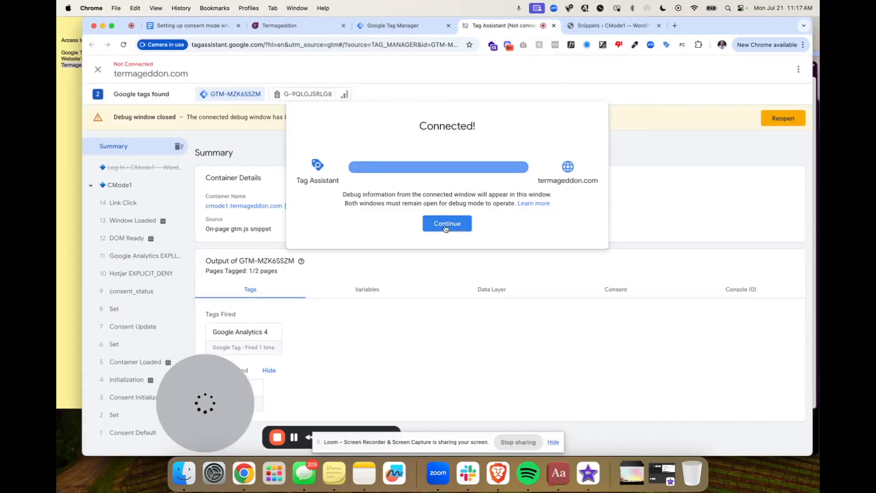
{"action": "left_click", "coordinate": [446, 225]}
{"action": "left_click", "coordinate": [782, 118]}
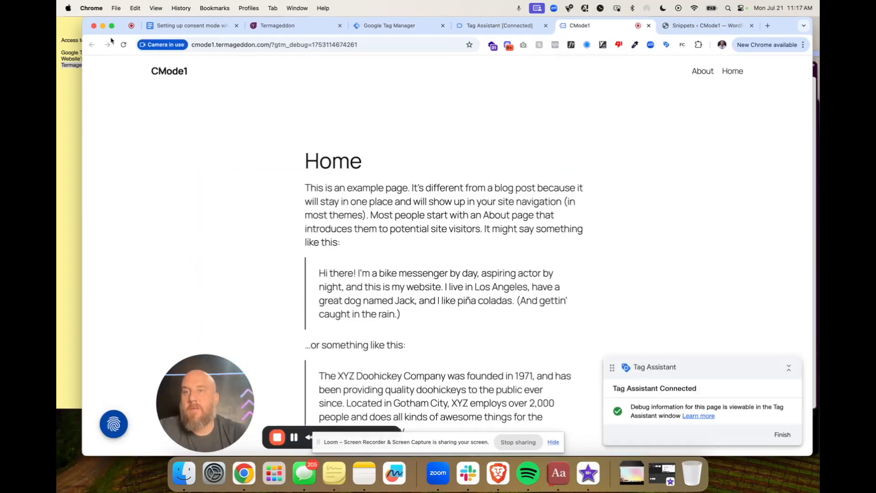
- Delete the browser's on-device site data for cmode1.termageddon.com and for the embedded sites
{"action": "left_click", "coordinate": [140, 46]}
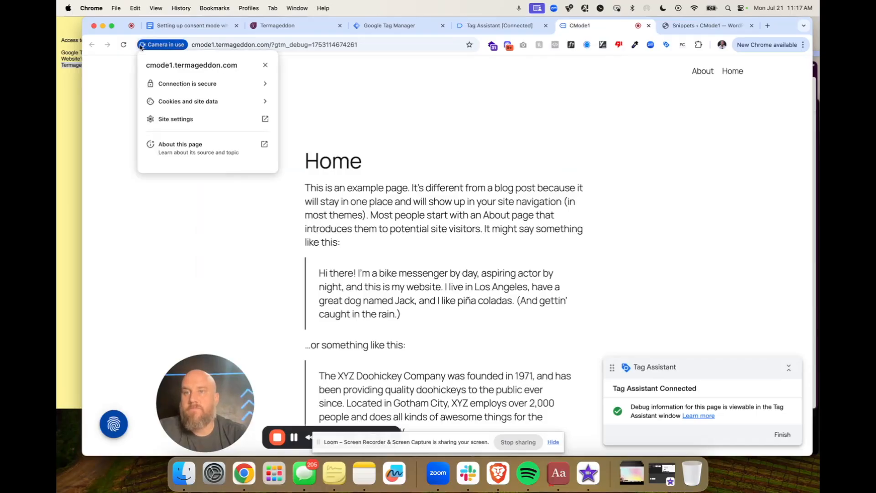
{"action": "left_click", "coordinate": [169, 107]}
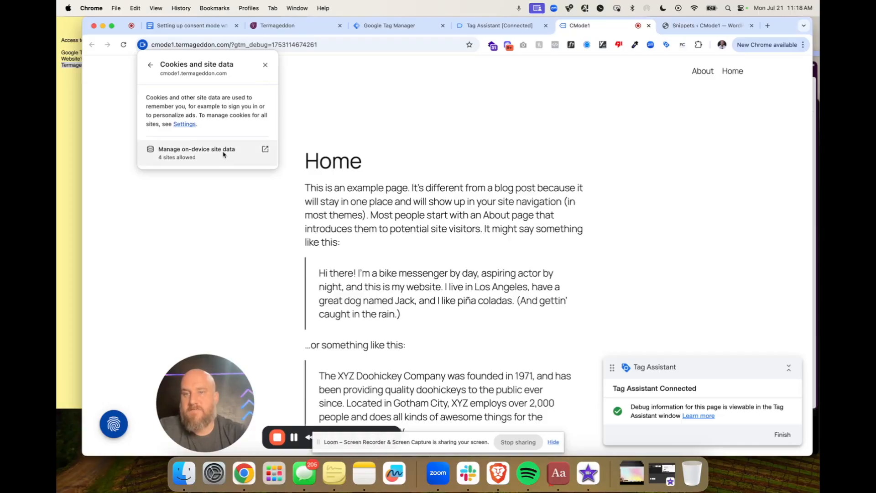
{"action": "left_click", "coordinate": [222, 154]}
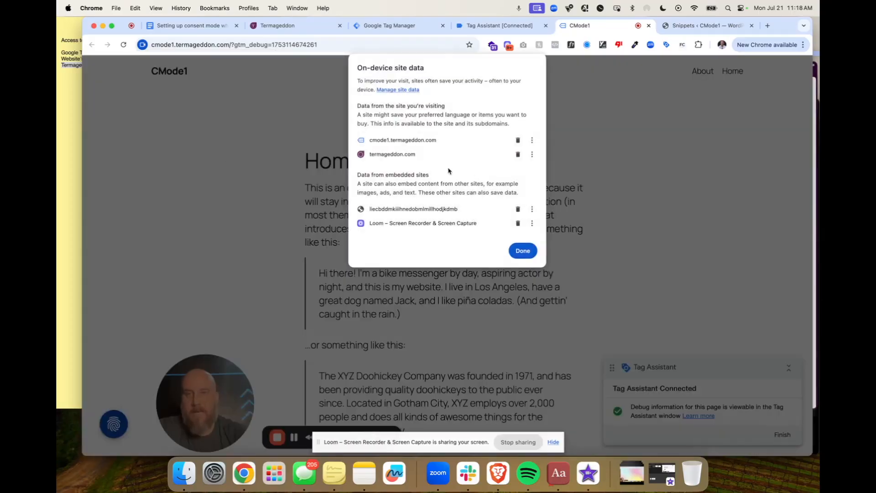
{"action": "left_click", "coordinate": [518, 141]}
{"action": "left_click", "coordinate": [518, 195]}
{"action": "left_click", "coordinate": [519, 195]}
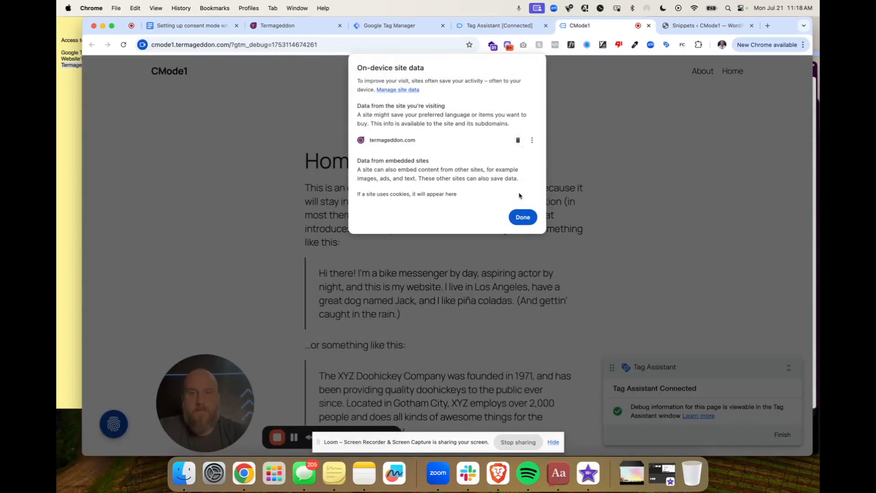
{"action": "left_click", "coordinate": [523, 217]}
- Open the developer tools on the CMode1 home page and perform a hard reload
{"action": "right_click", "coordinate": [280, 161]}
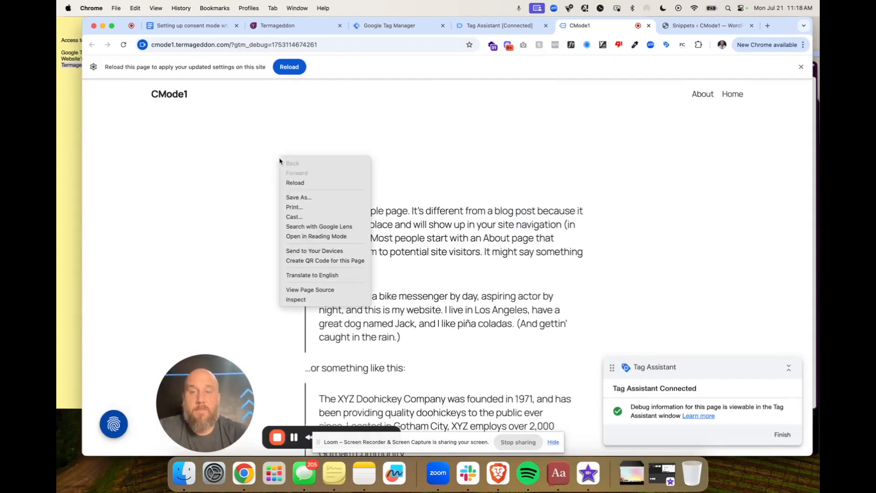
{"action": "left_click", "coordinate": [305, 300]}
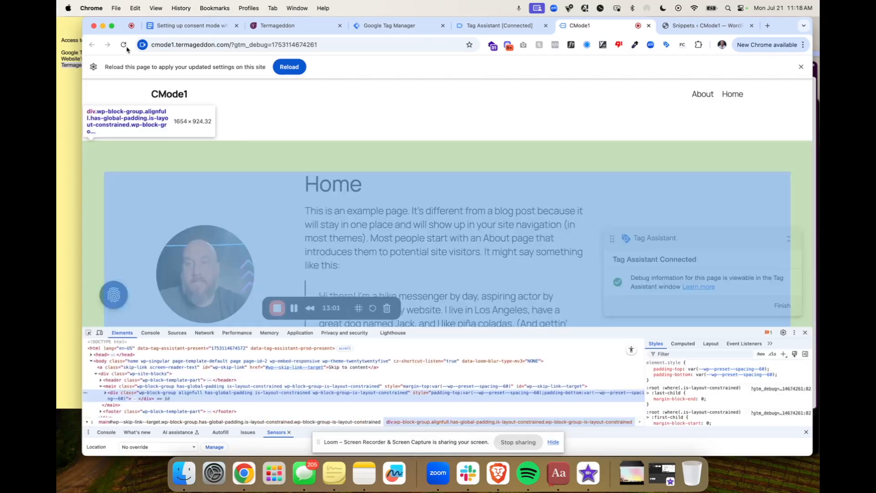
{"action": "right_click", "coordinate": [125, 46]}
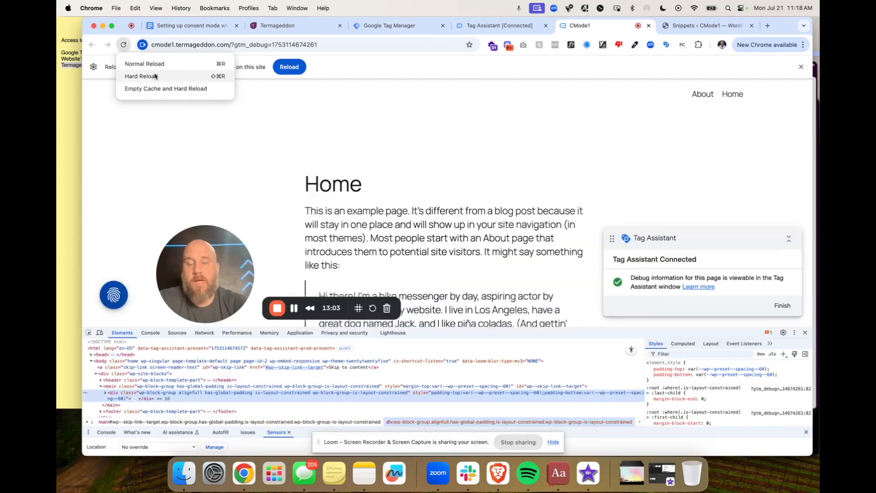
{"action": "left_click", "coordinate": [155, 76]}
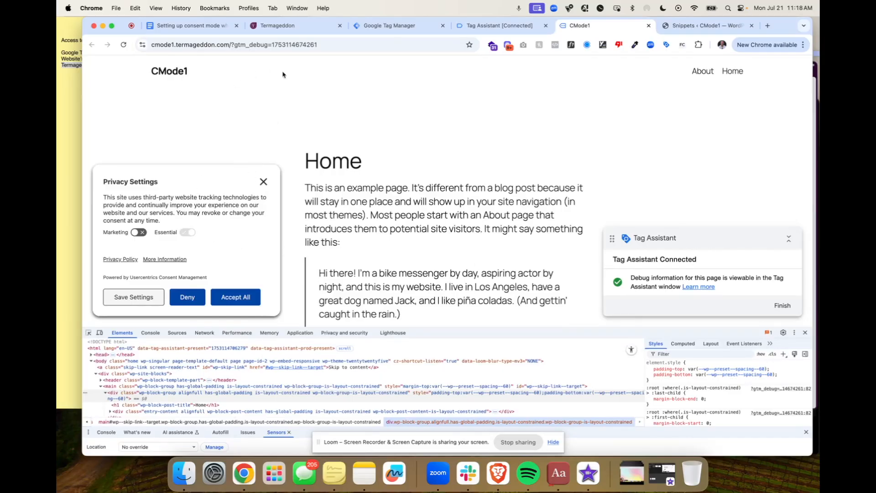
- Clear the recorded events in Tag Assistant and reload the CMode1 home page
{"action": "left_click", "coordinate": [497, 26]}
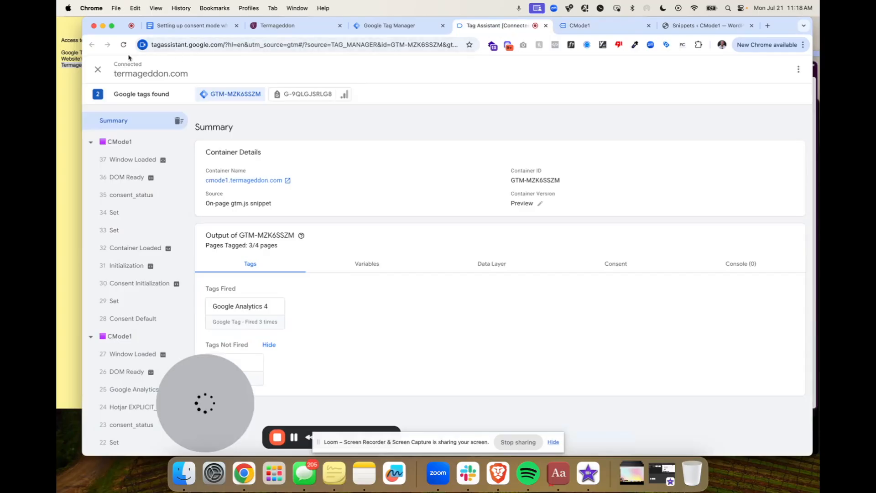
{"action": "left_click", "coordinate": [178, 122]}
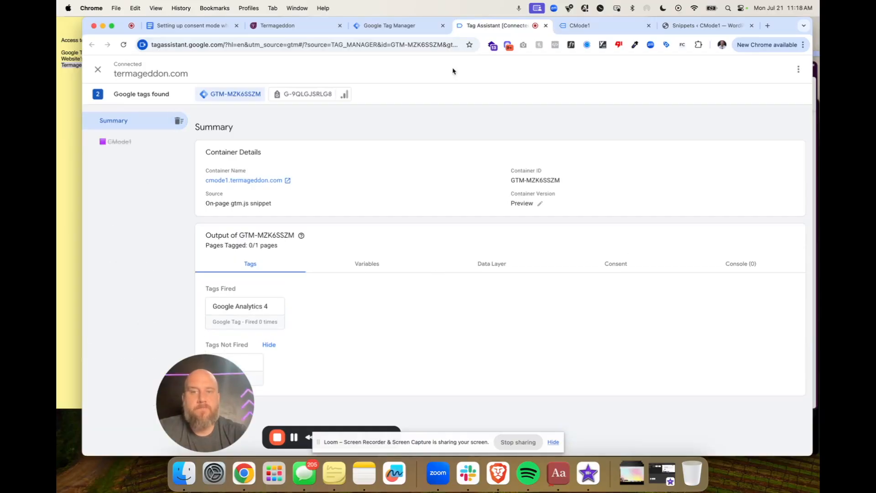
{"action": "left_click", "coordinate": [594, 26]}
{"action": "key", "text": "super+r"}
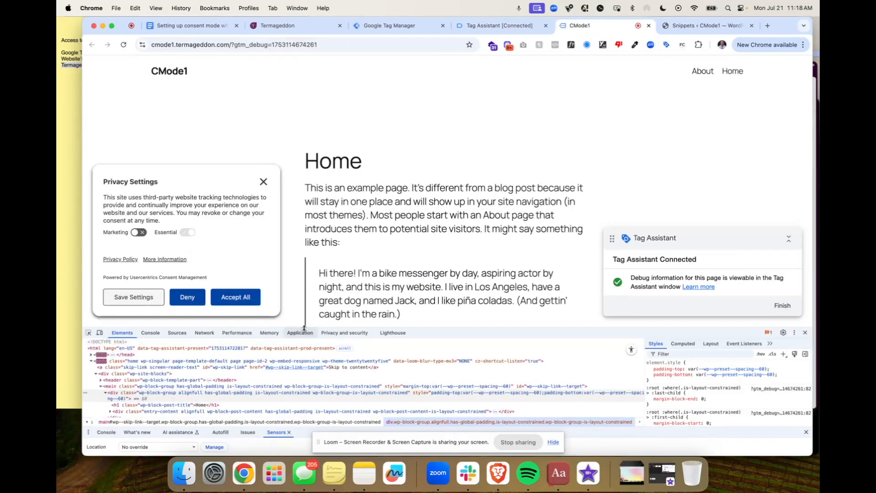
{"action": "left_click", "coordinate": [298, 333]}
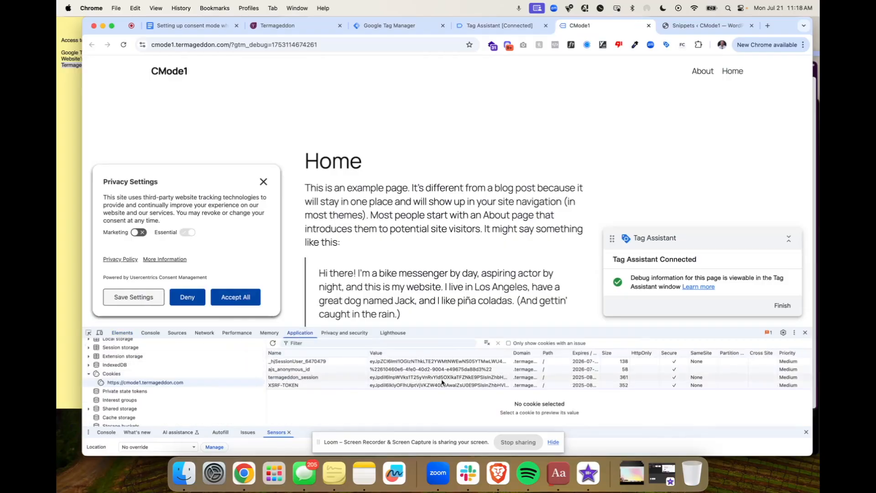
{"action": "left_click", "coordinate": [485, 343]}
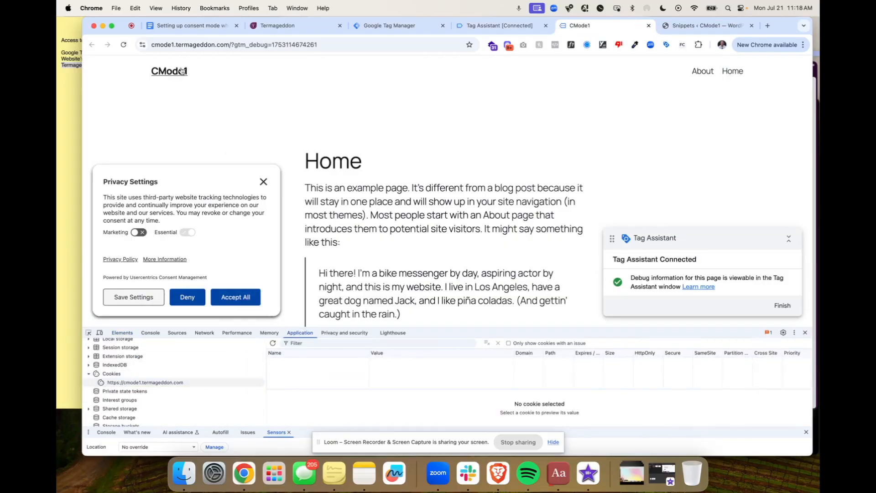
{"action": "right_click", "coordinate": [123, 46]}
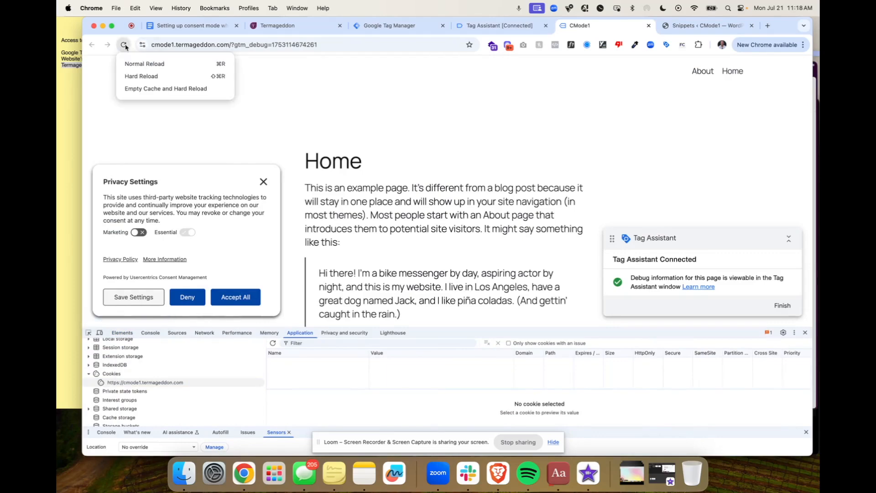
{"action": "left_click", "coordinate": [137, 77]}
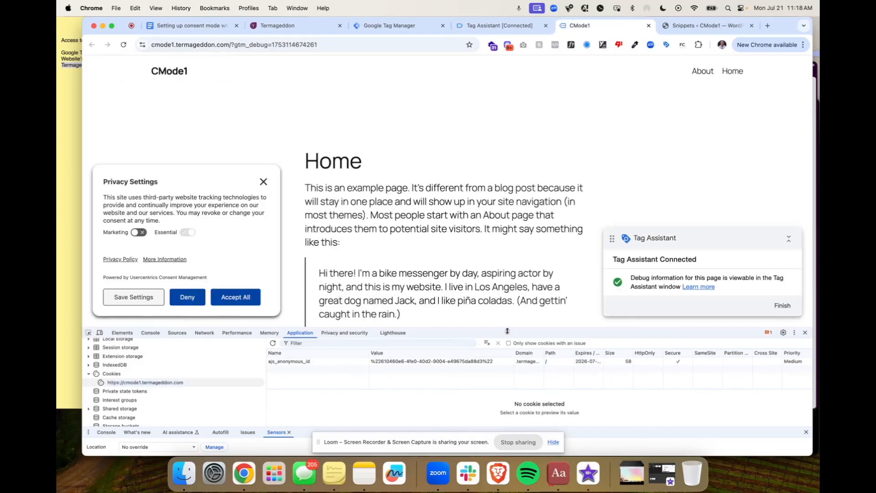
- Enlarge the developer tools, clear the site's cookies again, and empty the cache with a hard reload
{"action": "left_click_drag", "start_coordinate": [507, 330], "coordinate": [507, 310]}
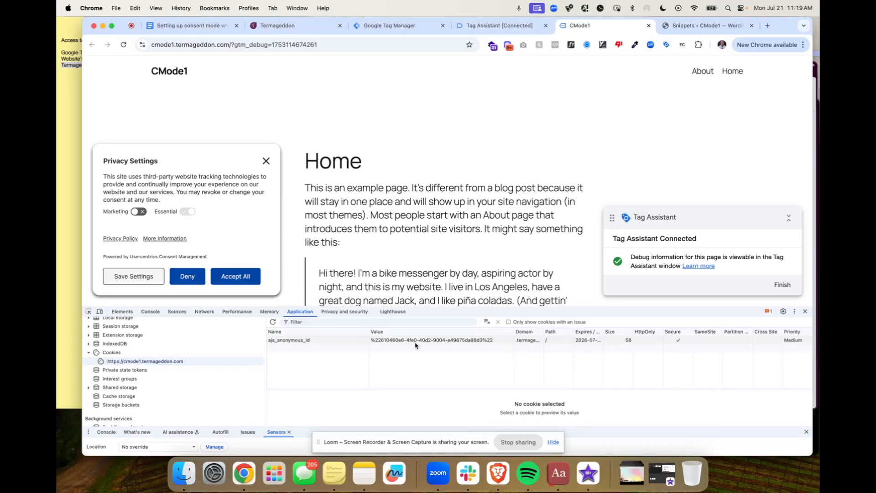
{"action": "left_click", "coordinate": [487, 322]}
{"action": "right_click", "coordinate": [124, 45]}
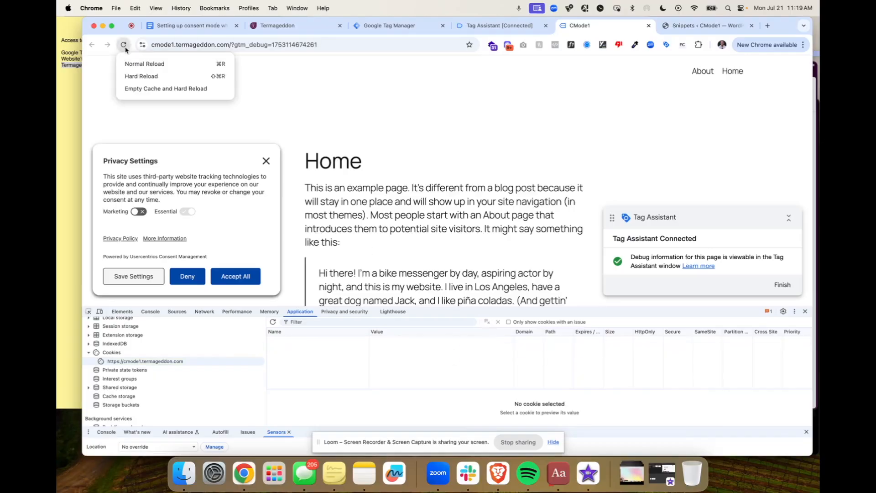
{"action": "left_click", "coordinate": [151, 90]}
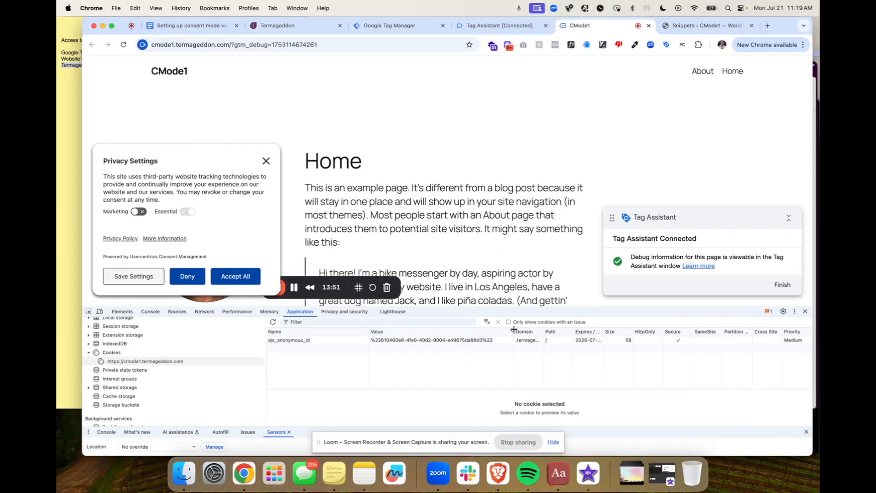
{"action": "mouse_move", "coordinate": [514, 331]}
{"action": "left_mouse_down"}
{"action": "mouse_move", "coordinate": [480, 330]}
{"action": "mouse_move", "coordinate": [514, 331]}
{"action": "left_mouse_up"}
- Empty Tag Assistant's event list again and reload the CMode1 page to record a fresh page load
{"action": "left_click", "coordinate": [517, 24]}
{"action": "left_click", "coordinate": [178, 123]}
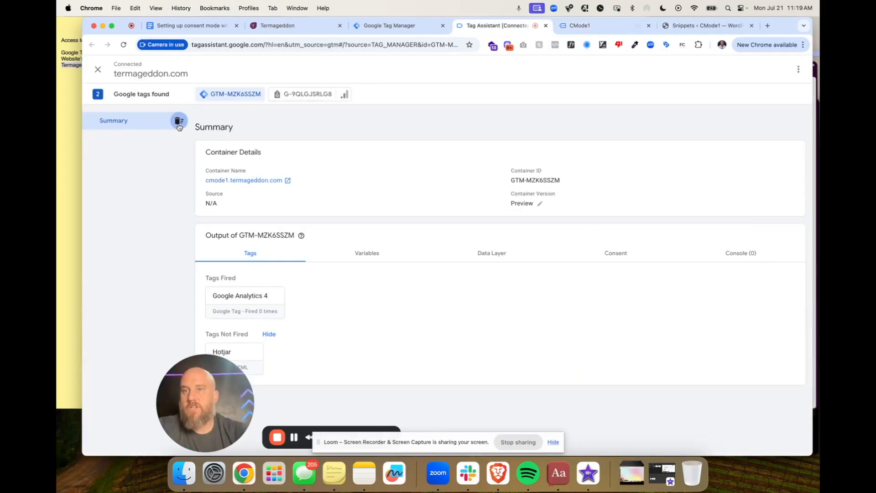
{"action": "left_click", "coordinate": [579, 26]}
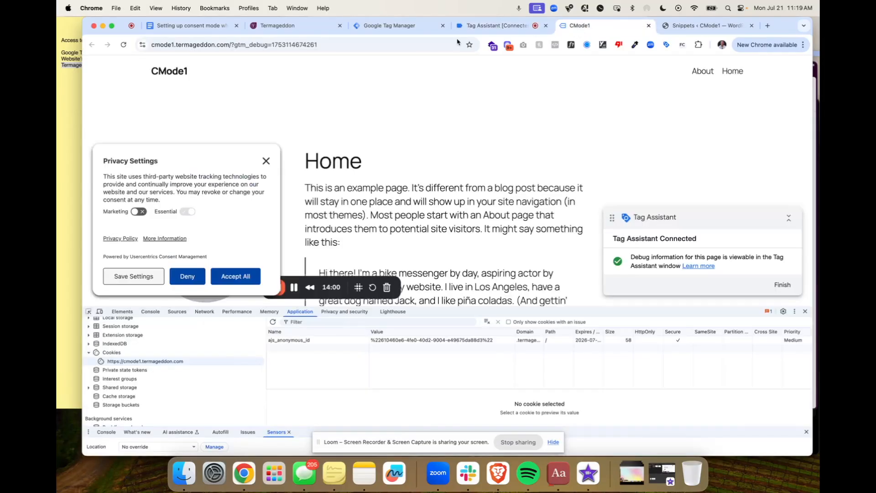
{"action": "left_click", "coordinate": [124, 45]}
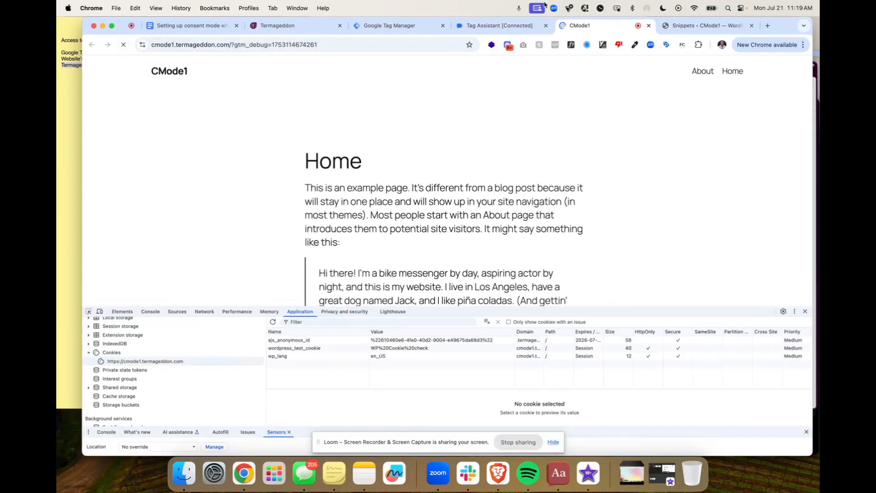
- Examine the consent_status event's tags and consent state in Tag Assistant, and check which tags fired in the summary
{"action": "left_click", "coordinate": [493, 26]}
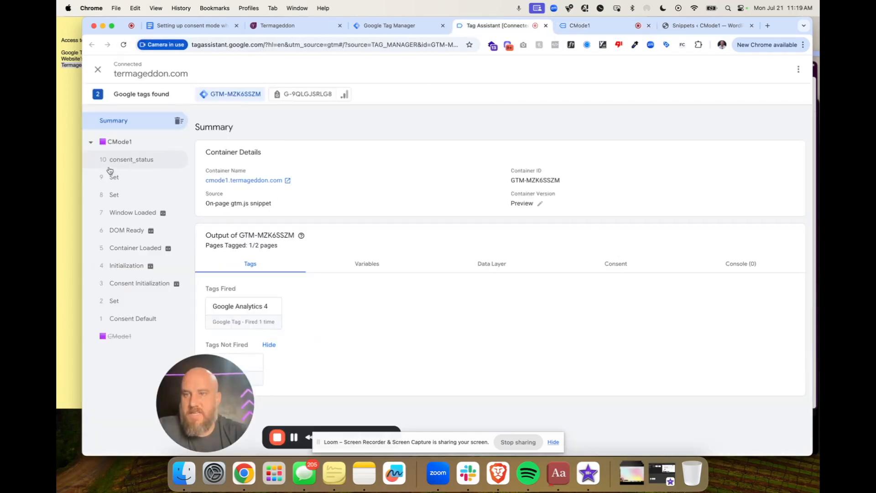
{"action": "left_click", "coordinate": [140, 162]}
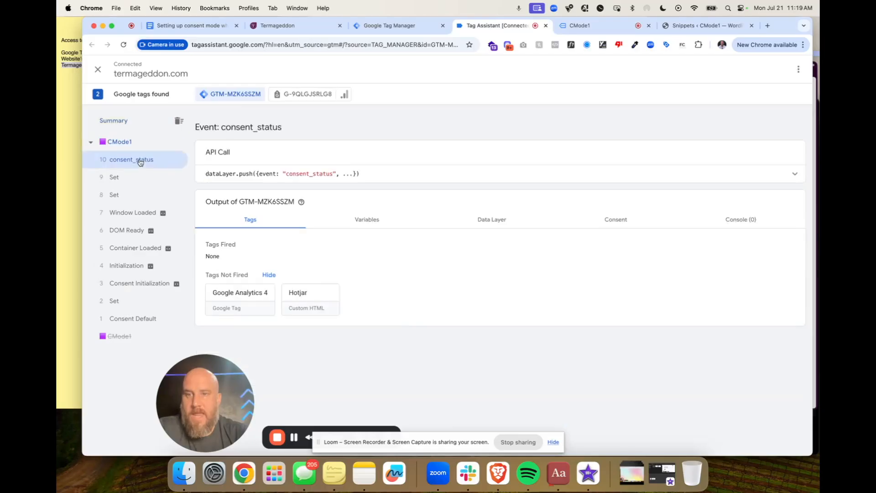
{"action": "left_click", "coordinate": [615, 227]}
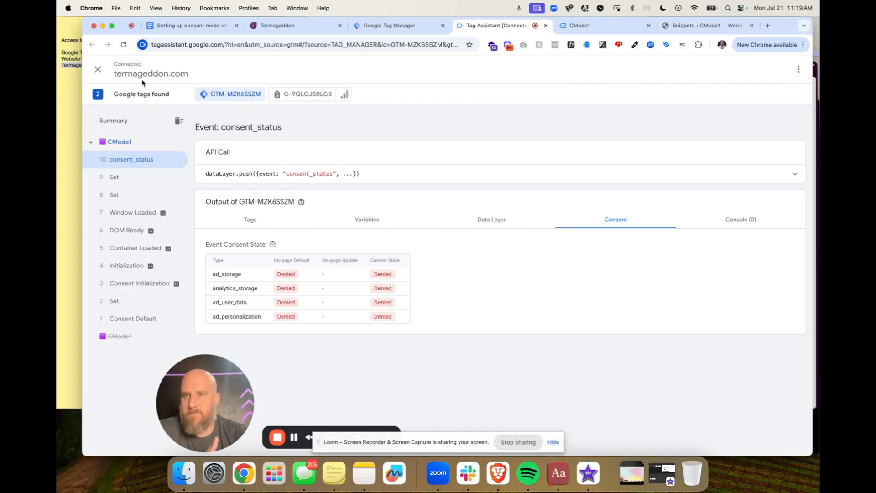
{"action": "left_click", "coordinate": [128, 122]}
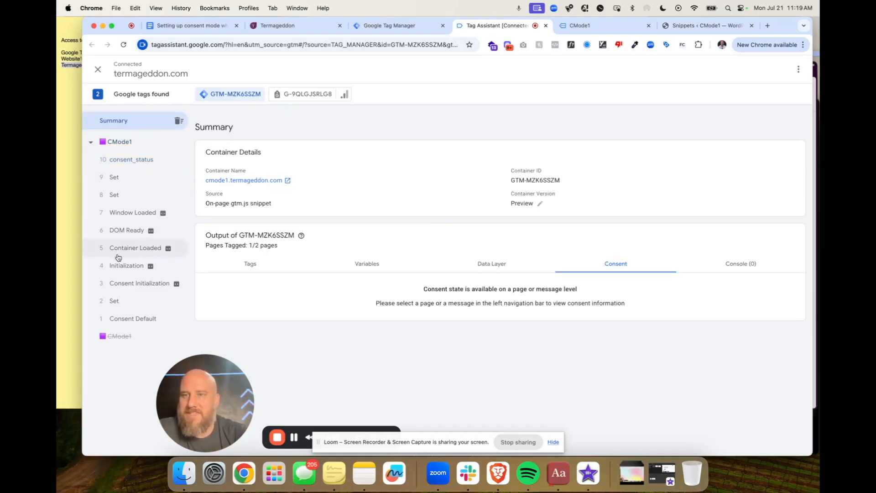
{"action": "left_click", "coordinate": [265, 263]}
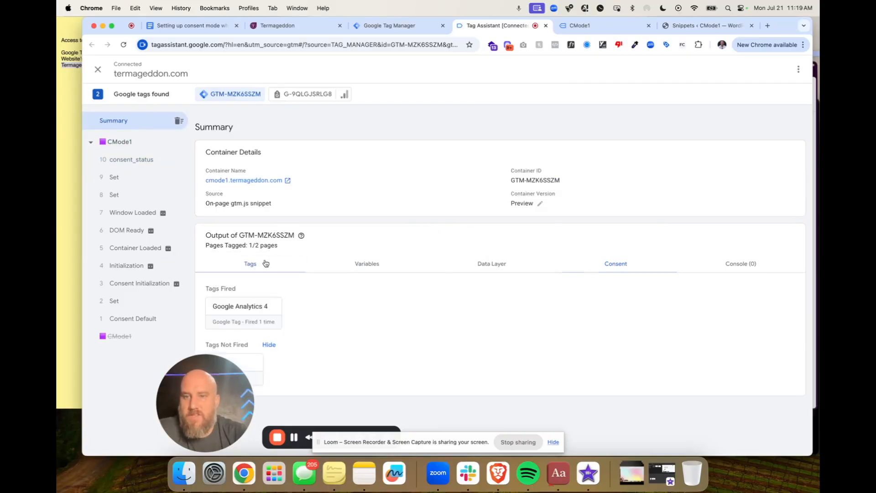
{"action": "left_click_drag", "start_coordinate": [208, 390], "coordinate": [151, 390]}
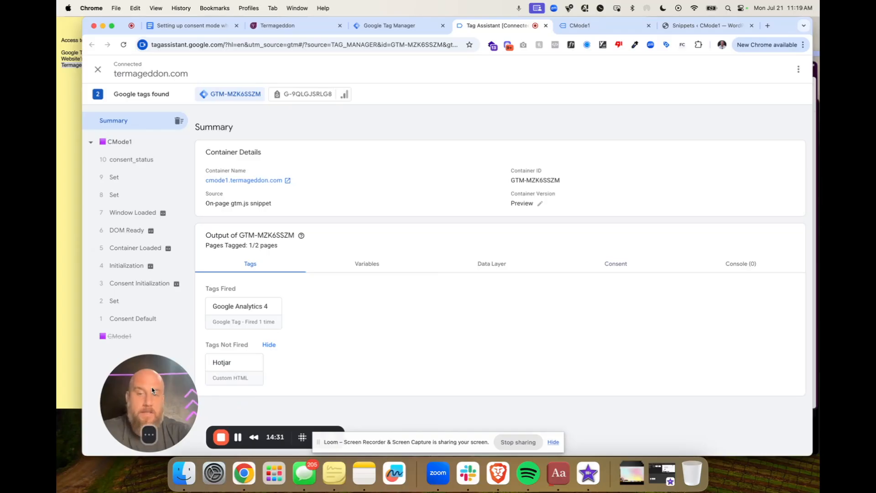
- Check the CMode1 site's cookies while browsing the Home and About pages without making a consent choice
{"action": "left_click", "coordinate": [594, 29]}
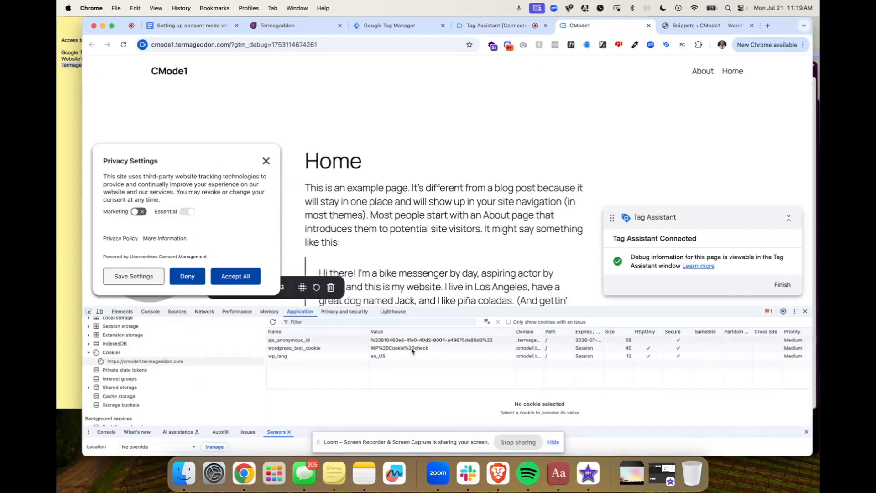
{"action": "scroll", "coordinate": [438, 135], "scroll_direction": "down", "scroll_amount": 10}
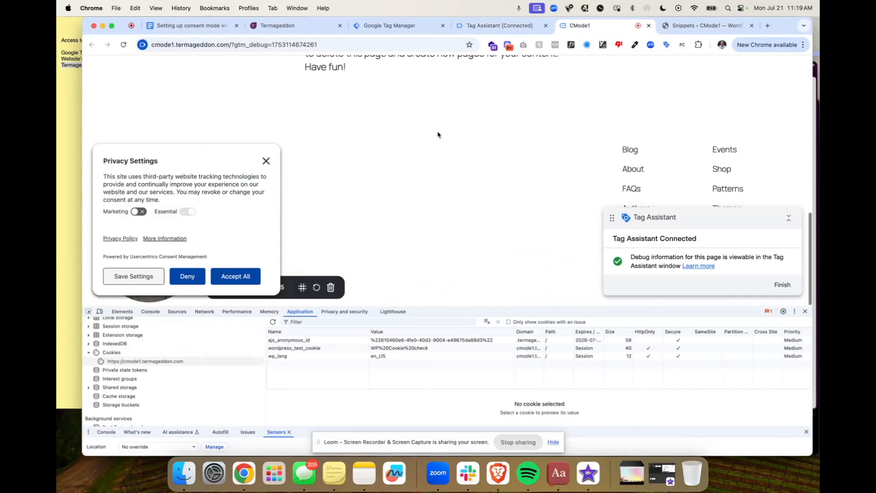
{"action": "scroll", "coordinate": [437, 135], "scroll_direction": "up", "scroll_amount": 10}
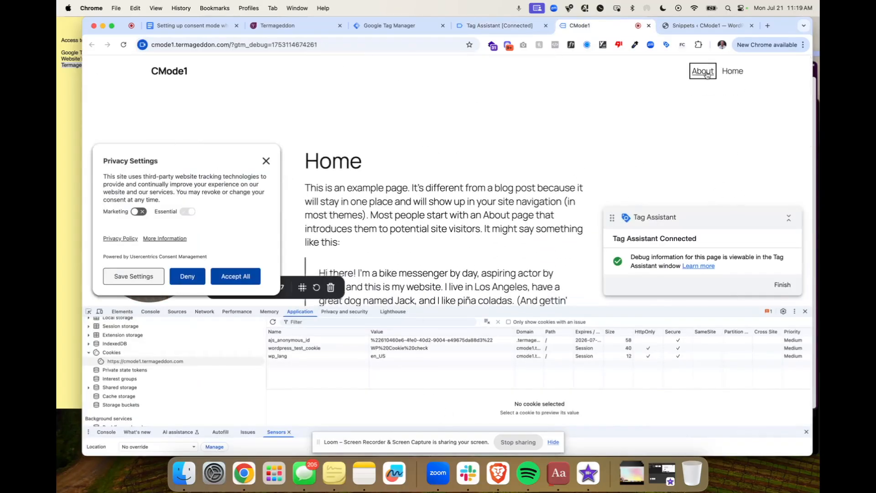
{"action": "left_click", "coordinate": [704, 71]}
{"action": "scroll", "coordinate": [356, 165], "scroll_direction": "down", "scroll_amount": 10}
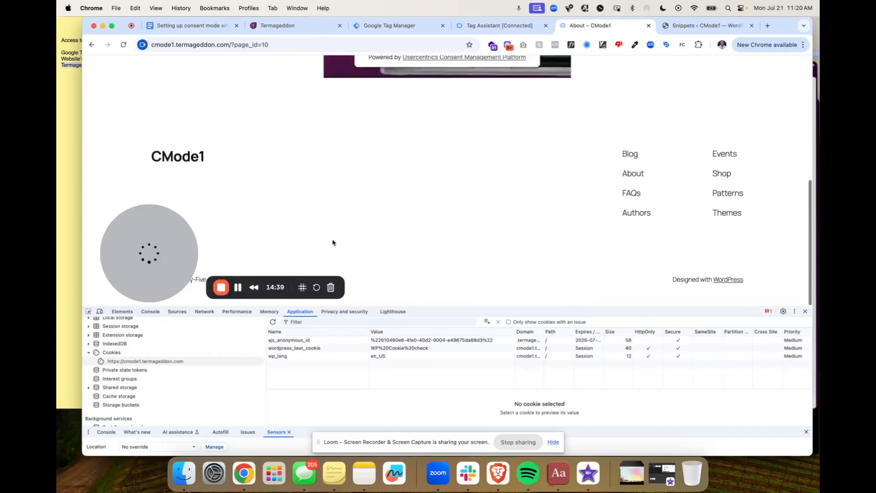
{"action": "scroll", "coordinate": [333, 243], "scroll_direction": "up", "scroll_amount": 10}
{"action": "left_click", "coordinate": [183, 76]}
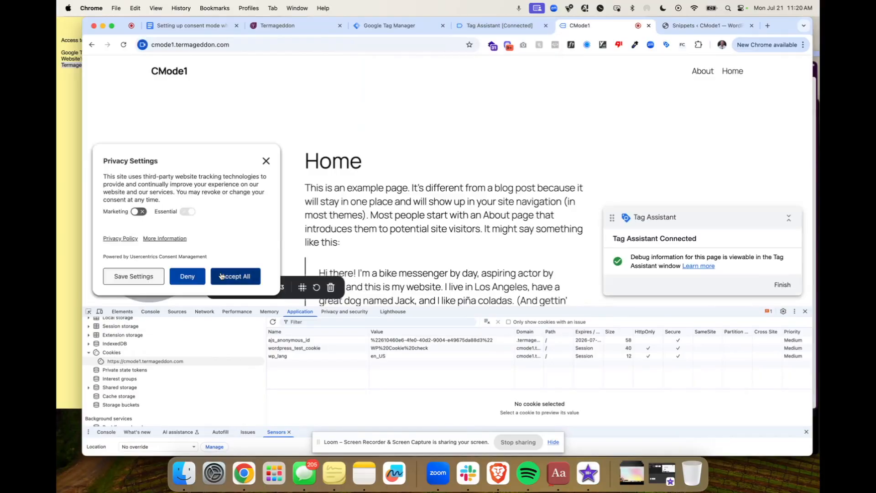
- Allow only Google Analytics in the Marketing category of the detailed privacy settings, leaving Hotjar off, and save the settings
{"action": "left_click", "coordinate": [169, 239]}
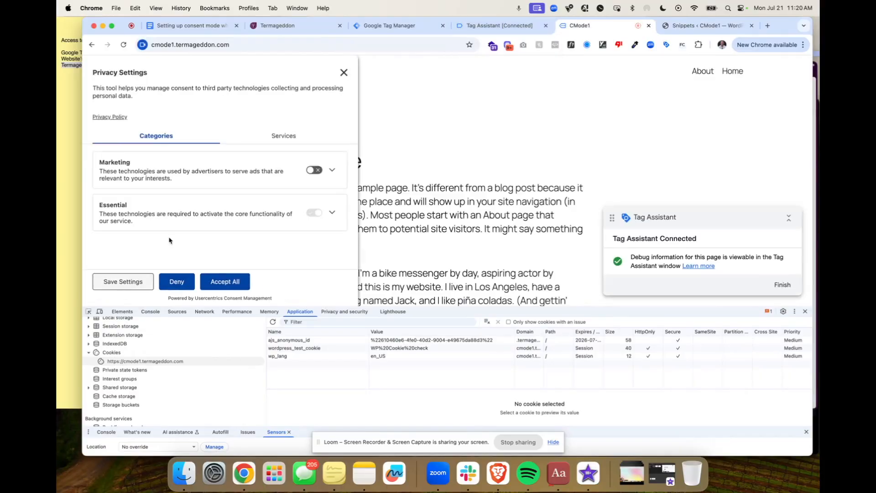
{"action": "left_click", "coordinate": [249, 166]}
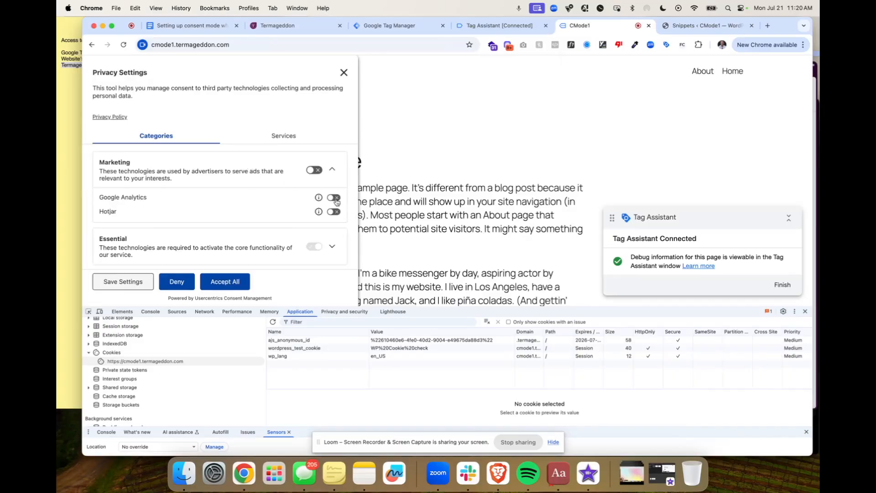
{"action": "left_click", "coordinate": [124, 283]}
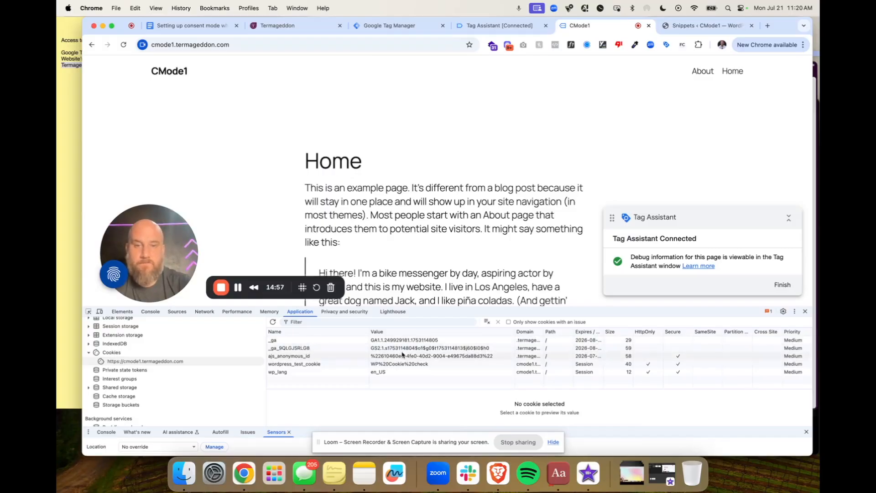
- Inspect the consent state of the latest consent_status event in Tag Assistant and return to the summary
{"action": "left_click", "coordinate": [497, 25]}
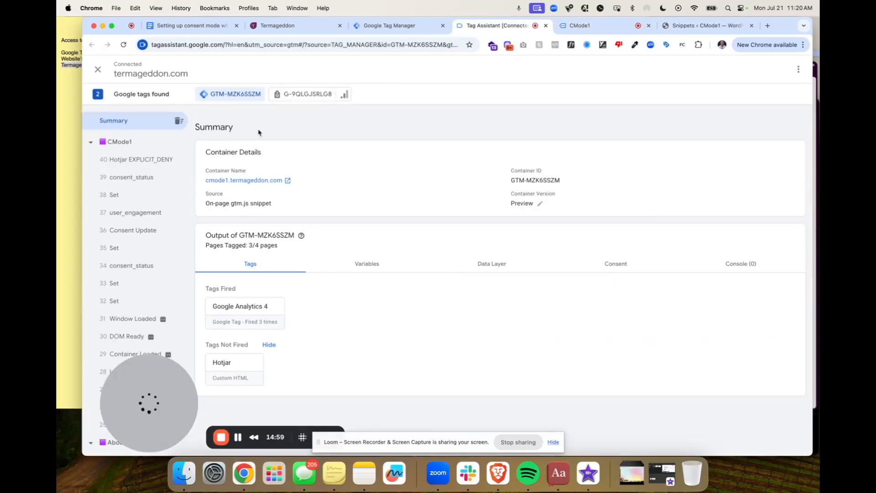
{"action": "left_click", "coordinate": [164, 178]}
{"action": "left_click", "coordinate": [620, 223]}
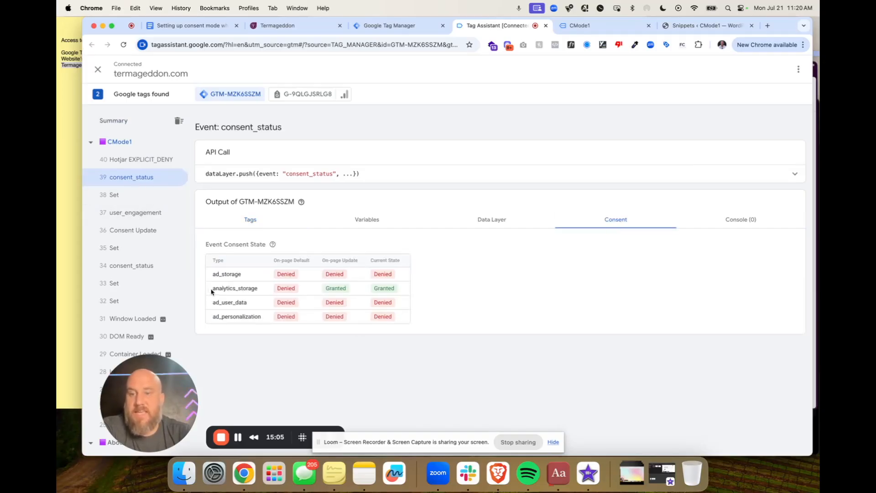
{"action": "left_click", "coordinate": [128, 124]}
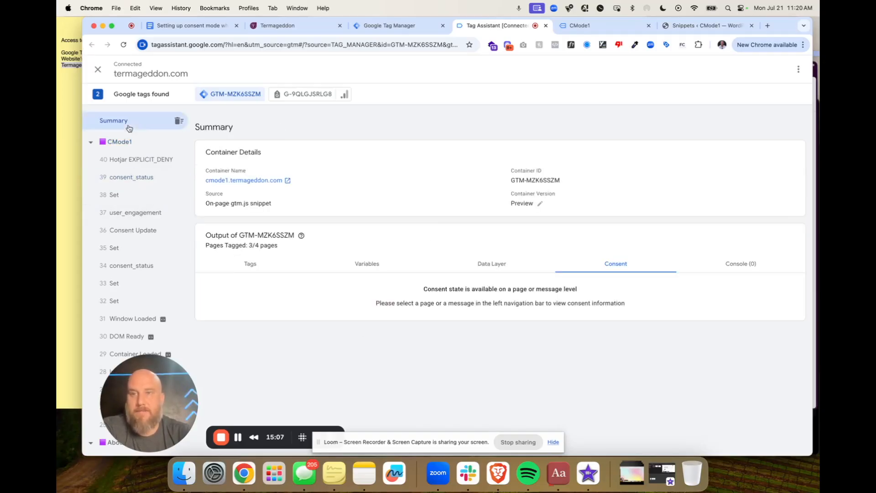
- Load the CMode1 Home and About pages under the saved consent choice and return to Tag Assistant's summary
{"action": "left_click", "coordinate": [599, 23]}
{"action": "left_click", "coordinate": [730, 72]}
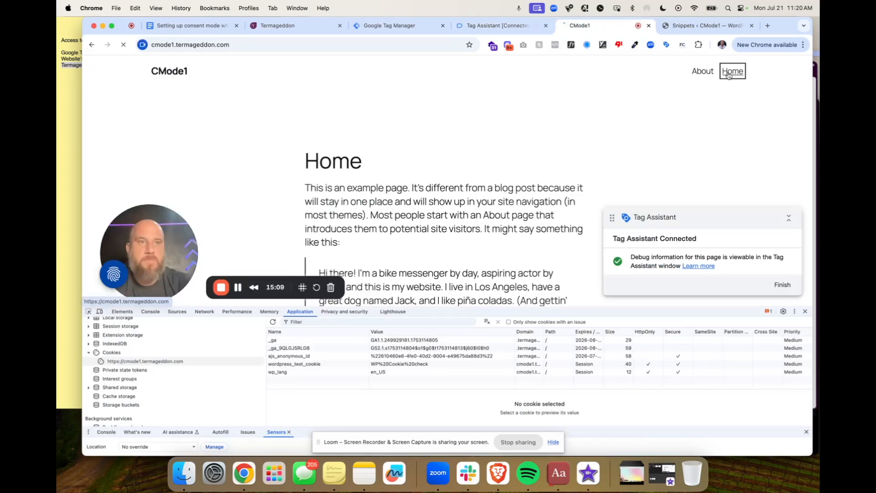
{"action": "left_click", "coordinate": [703, 72]}
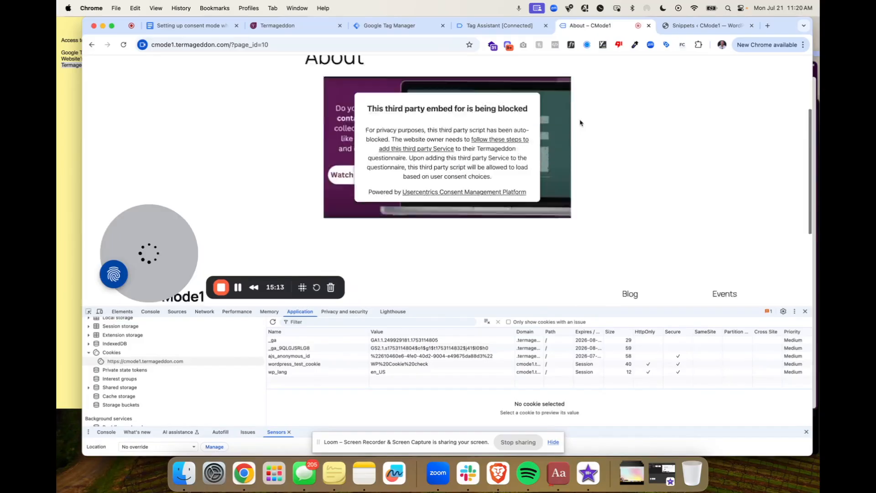
{"action": "left_click", "coordinate": [473, 25]}
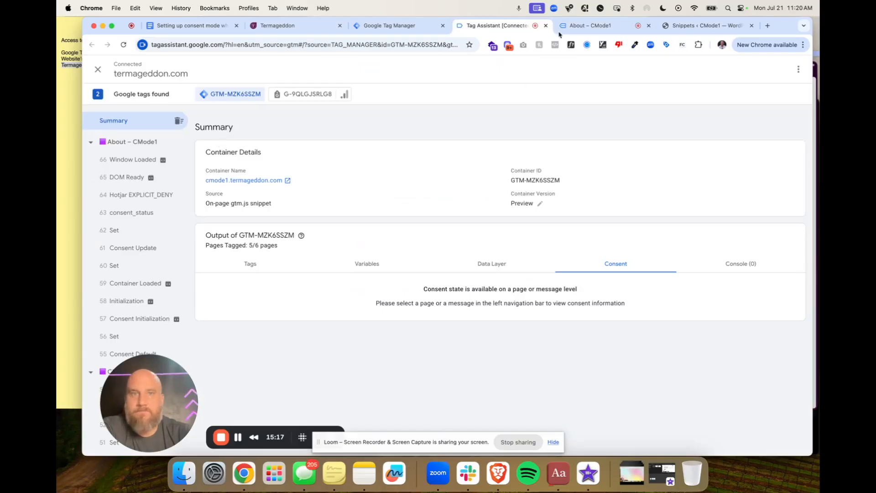
{"action": "left_click", "coordinate": [589, 26]}
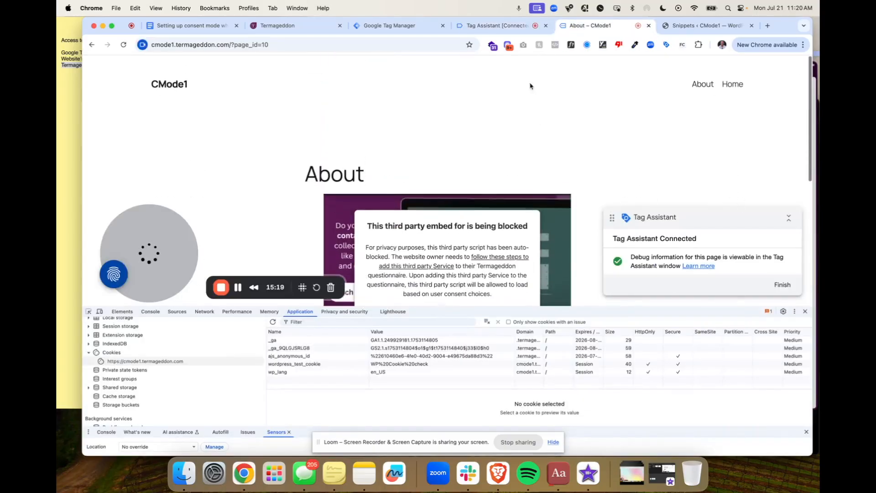
{"action": "left_click", "coordinate": [492, 26]}
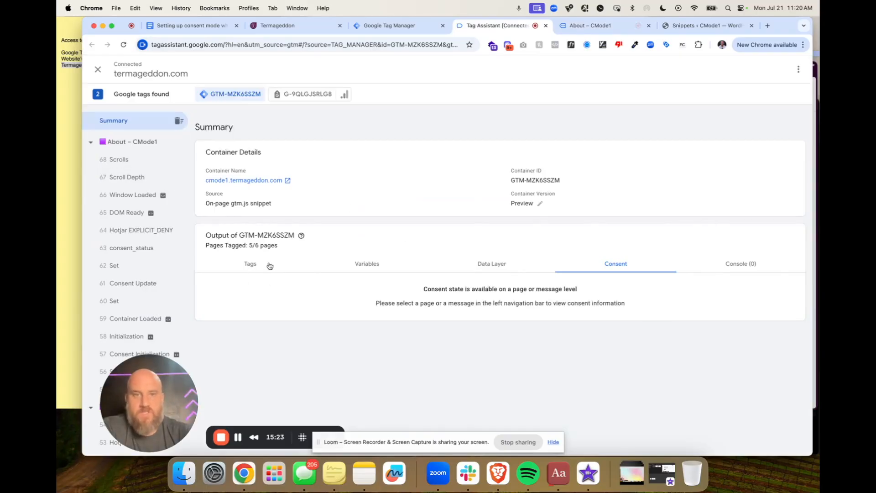
- Clear all stored cookies of the CMode1 site and load its Home page to see which cookies are set
{"action": "left_click", "coordinate": [597, 26]}
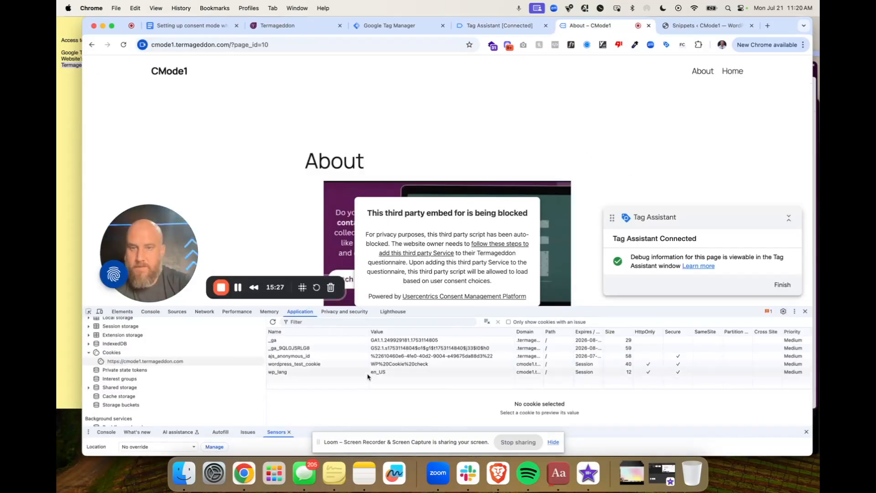
{"action": "left_click", "coordinate": [487, 322]}
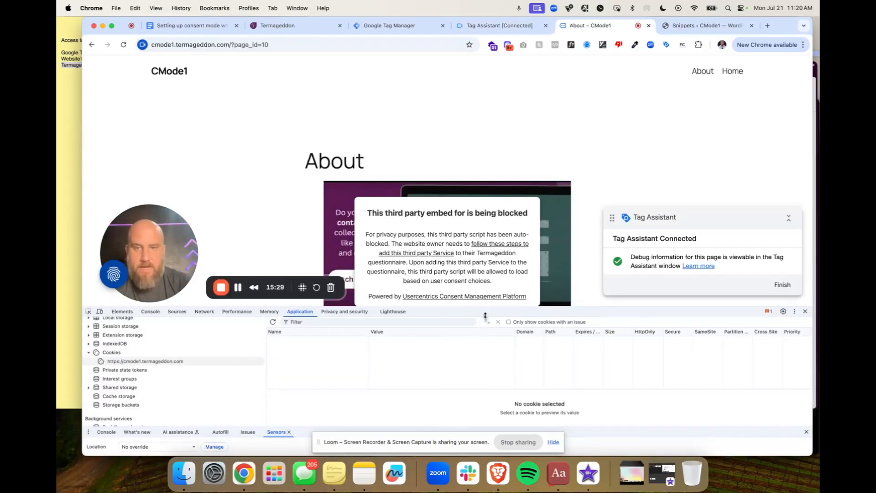
{"action": "left_click", "coordinate": [185, 74]}
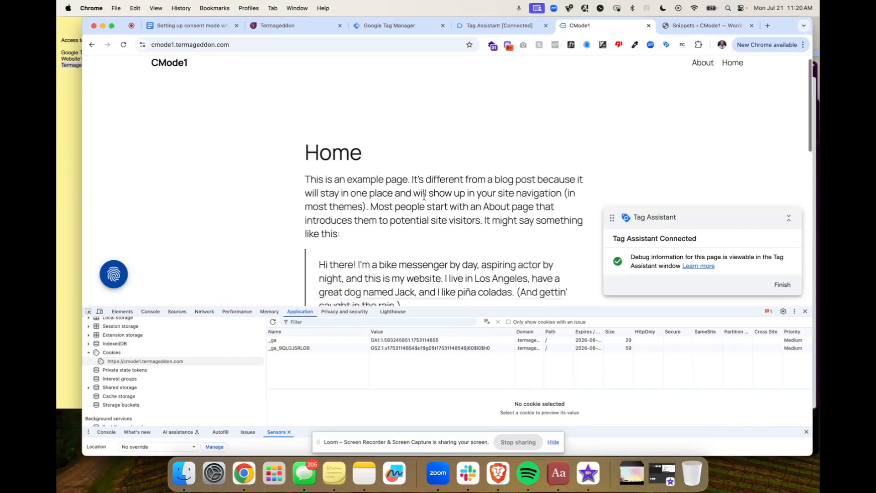
{"action": "scroll", "coordinate": [423, 196], "scroll_direction": "down", "scroll_amount": 10}
{"action": "scroll", "coordinate": [423, 196], "scroll_direction": "up", "scroll_amount": 10}
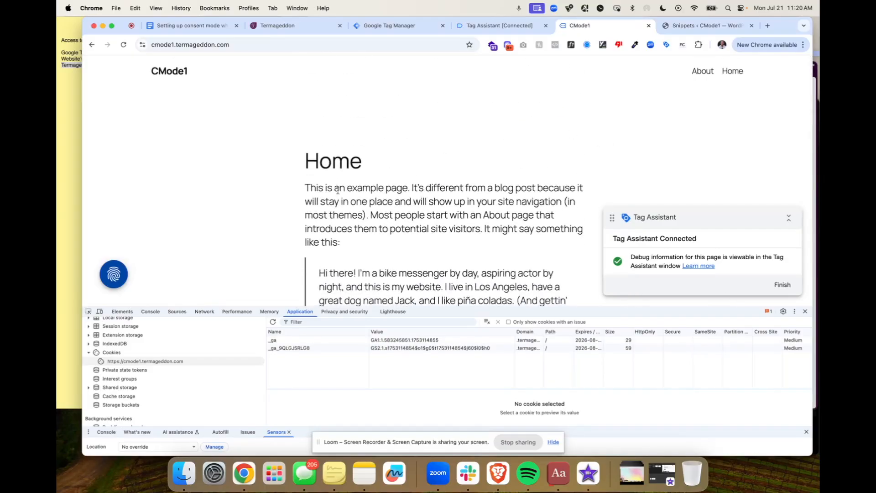
- Deny all services in the site's privacy settings and clear the stored cookies
{"action": "left_click", "coordinate": [114, 274]}
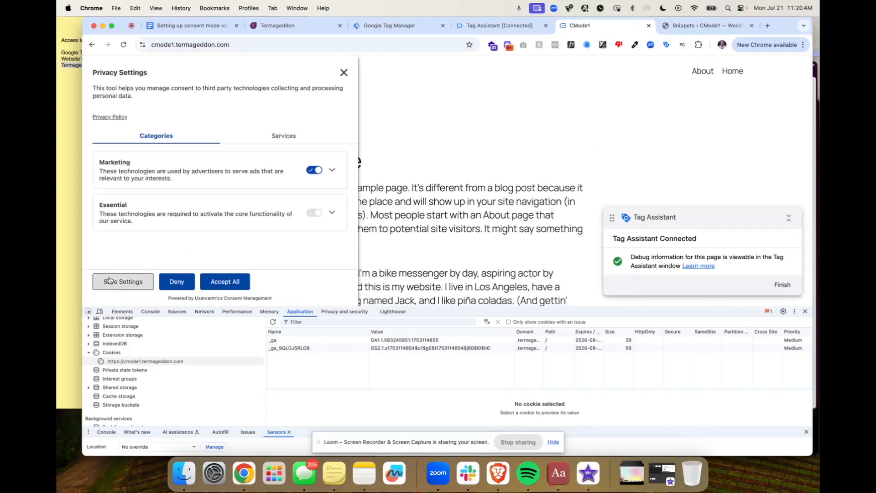
{"action": "left_click", "coordinate": [178, 280]}
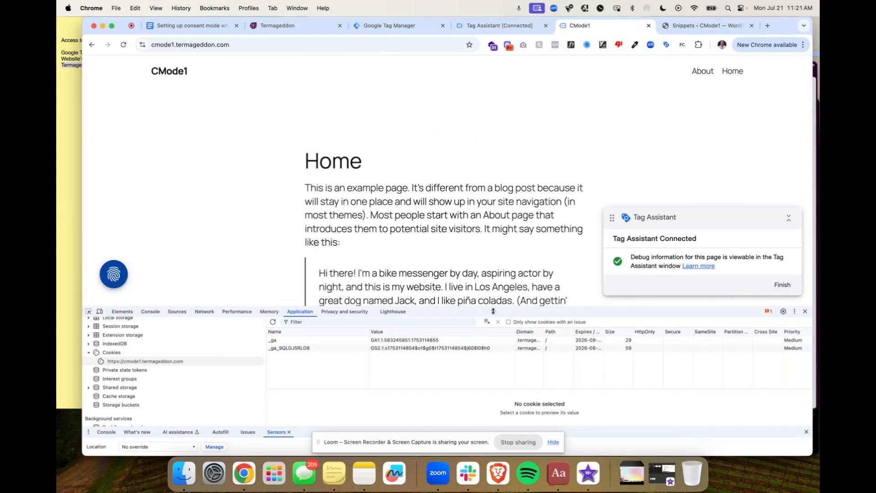
{"action": "left_click", "coordinate": [483, 322]}
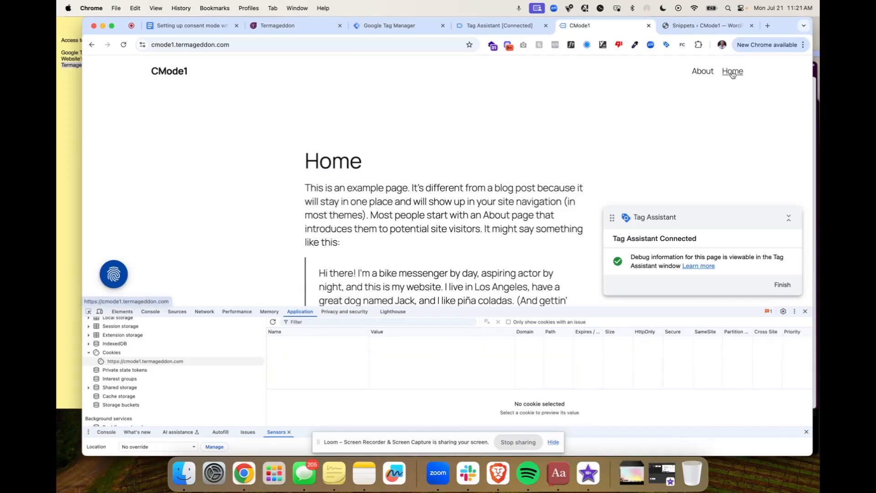
- Check the site's cookies while browsing the About and Home pages with consent denied, and return to Tag Assistant's summary
{"action": "left_click", "coordinate": [702, 70]}
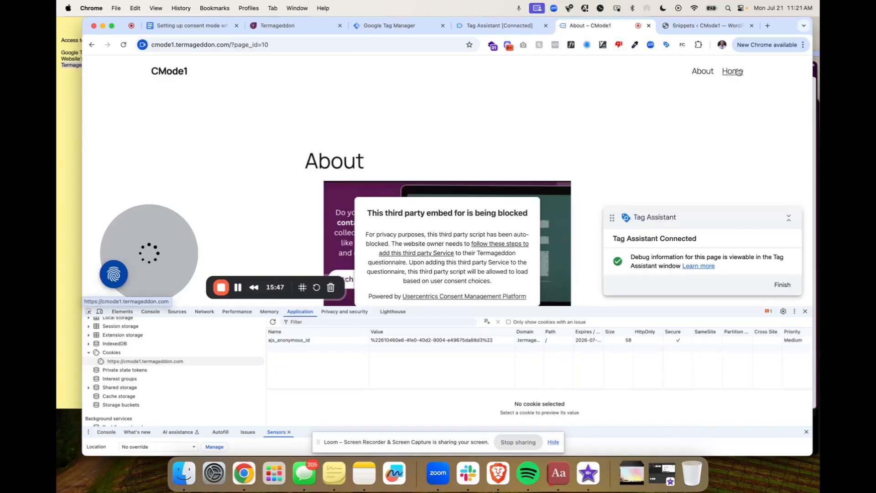
{"action": "left_click", "coordinate": [737, 72]}
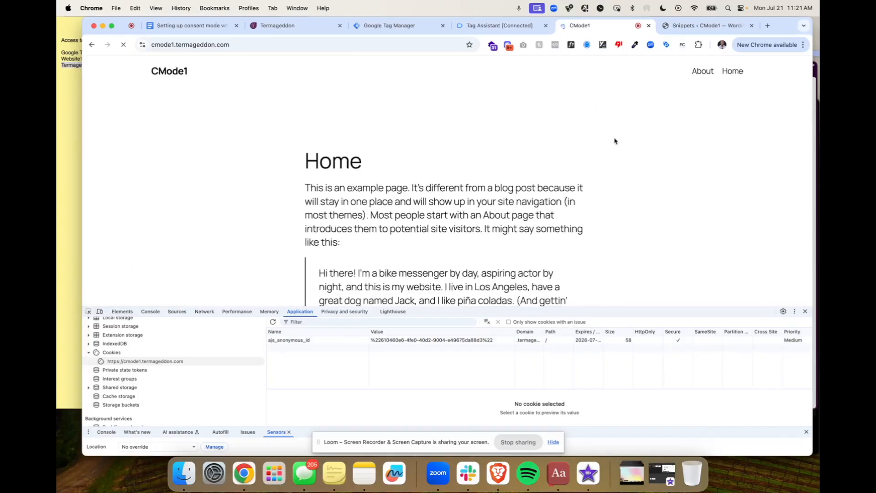
{"action": "scroll", "coordinate": [504, 158], "scroll_direction": "down", "scroll_amount": 10}
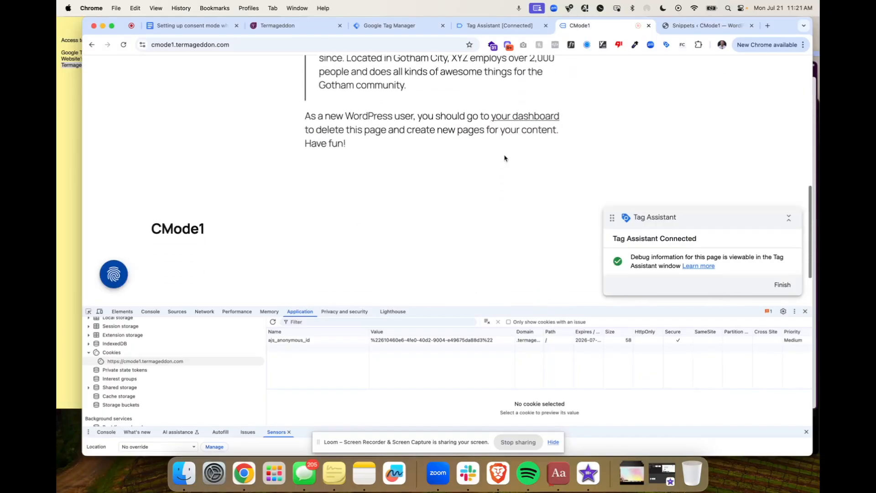
{"action": "scroll", "coordinate": [504, 158], "scroll_direction": "up", "scroll_amount": 10}
{"action": "left_click", "coordinate": [490, 32]}
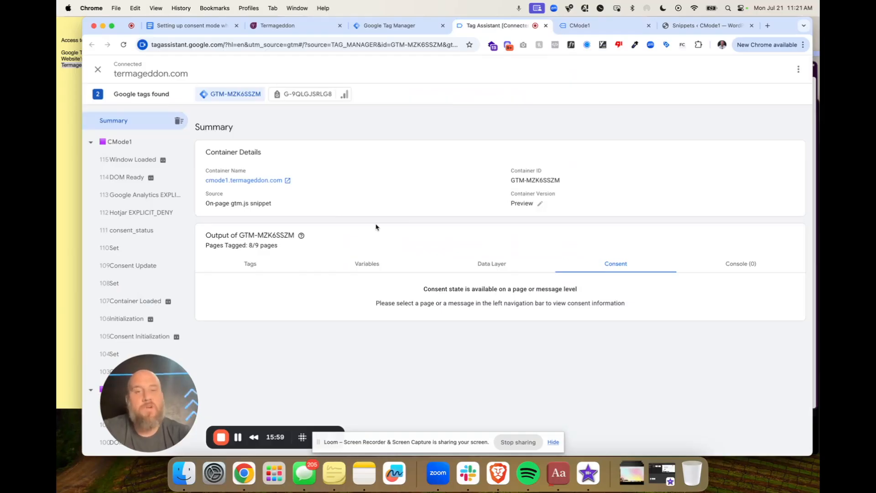
- Allow only Hotjar in the CMode1 site's Marketing category, leaving Google Analytics off, save the settings, and load the About page
{"action": "left_click", "coordinate": [579, 26]}
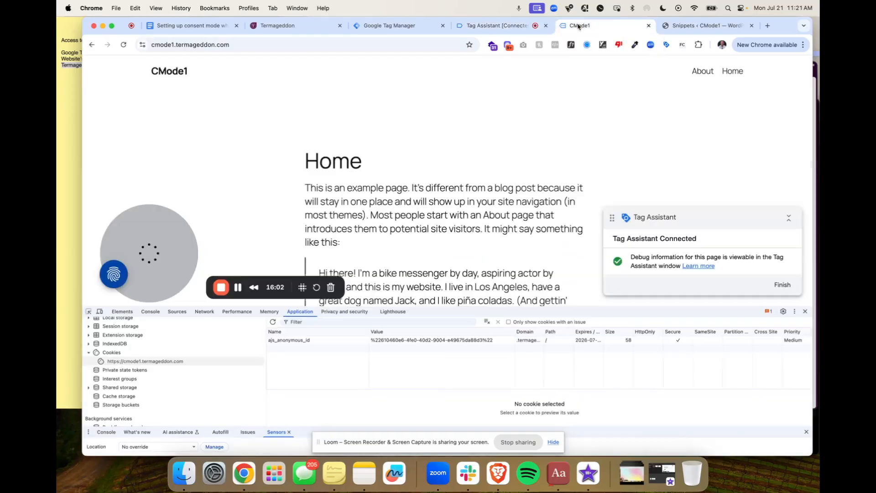
{"action": "left_click", "coordinate": [113, 283]}
{"action": "left_click", "coordinate": [271, 178]}
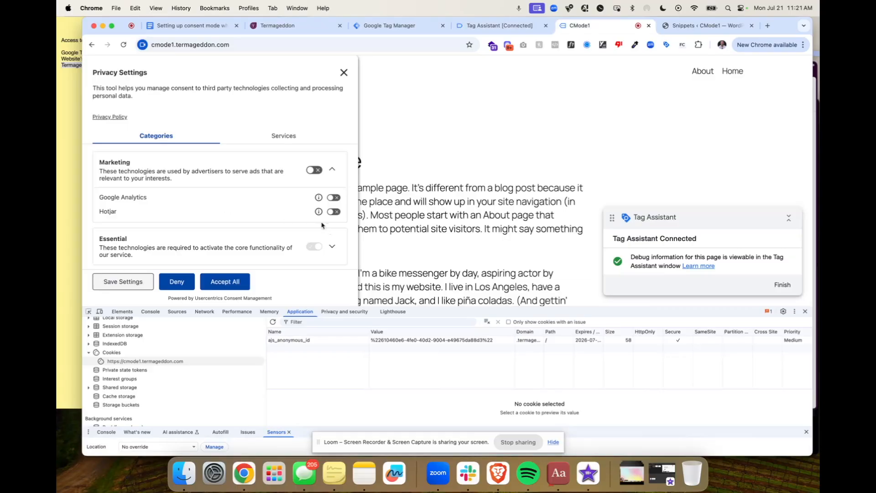
{"action": "left_click", "coordinate": [130, 281]}
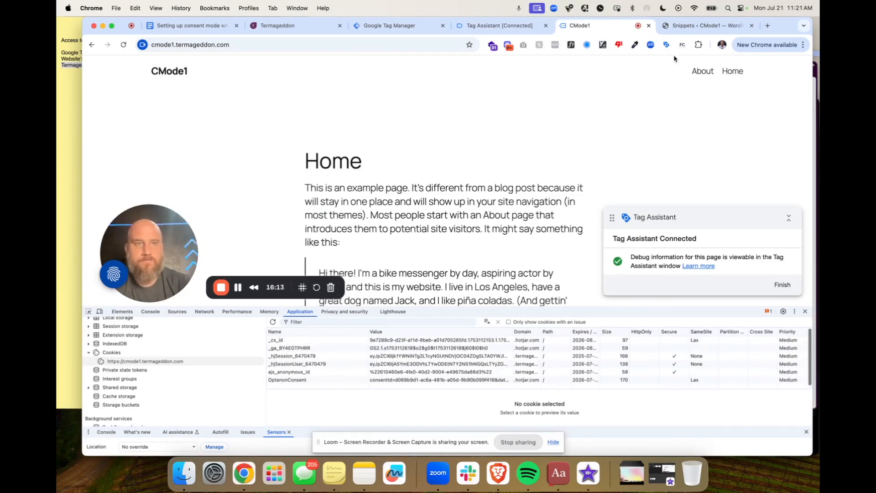
{"action": "left_click", "coordinate": [702, 70]}
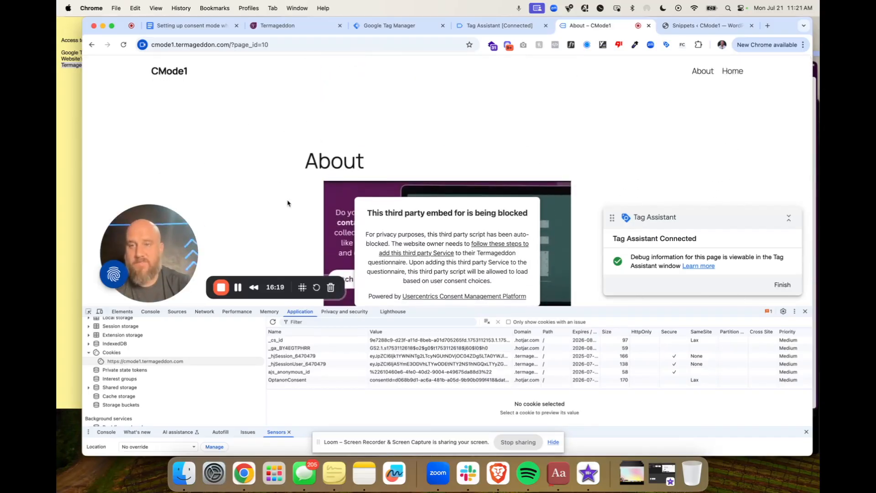
{"action": "scroll", "coordinate": [287, 203], "scroll_direction": "down", "scroll_amount": 5}
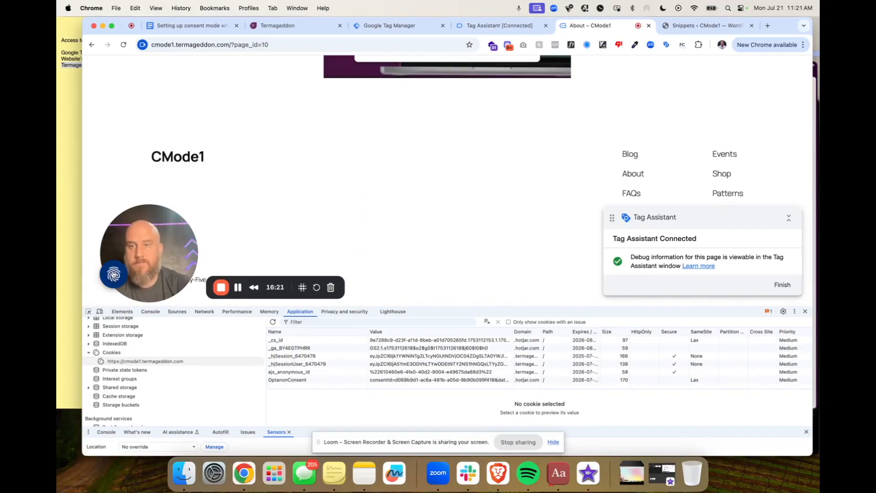
- Accept all services in the privacy settings and review the site's cookies before and after reloading the About page
{"action": "left_click", "coordinate": [114, 274]}
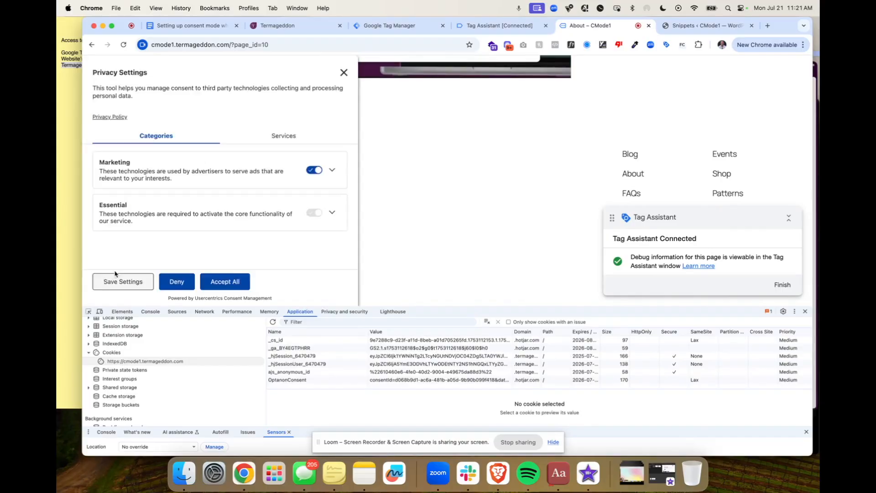
{"action": "left_click", "coordinate": [246, 284]}
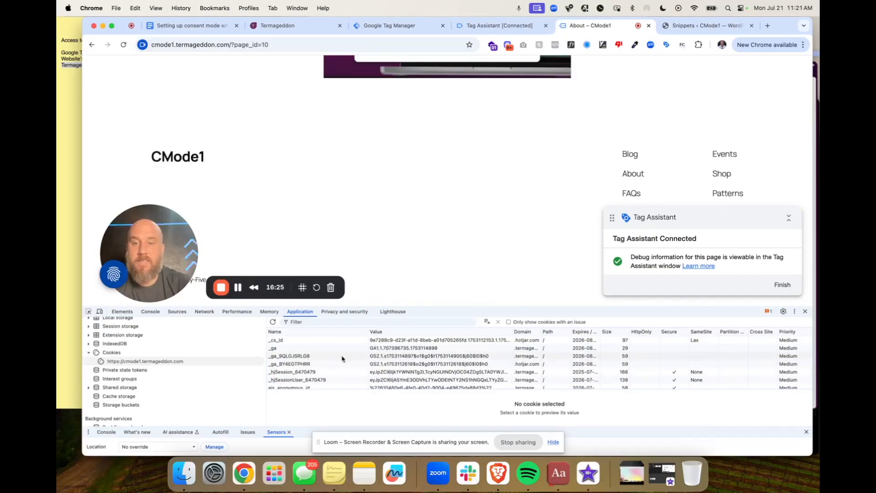
{"action": "scroll", "coordinate": [365, 350], "scroll_direction": "down", "scroll_amount": 2}
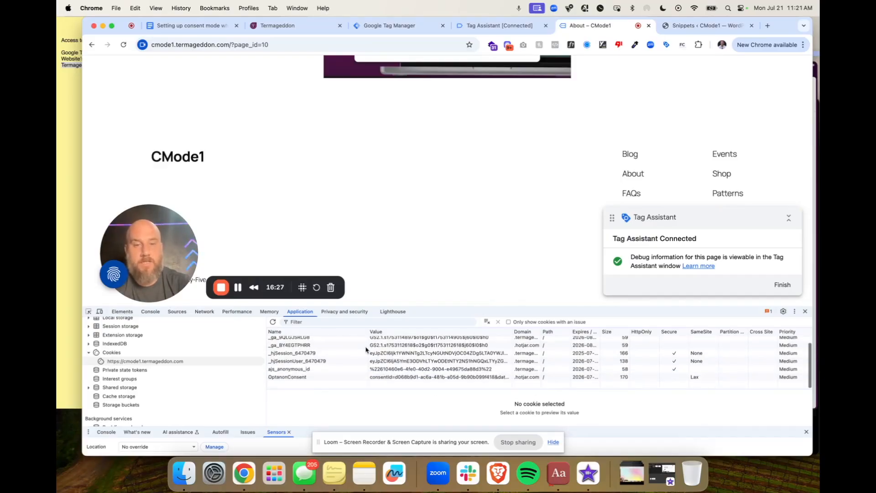
{"action": "scroll", "coordinate": [365, 349], "scroll_direction": "up", "scroll_amount": 2}
{"action": "scroll", "coordinate": [428, 149], "scroll_direction": "up", "scroll_amount": 8}
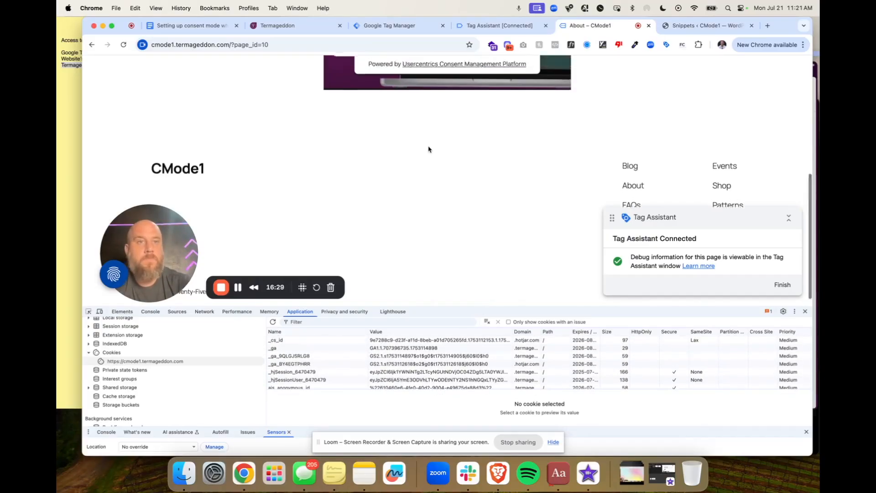
{"action": "left_click", "coordinate": [703, 74]}
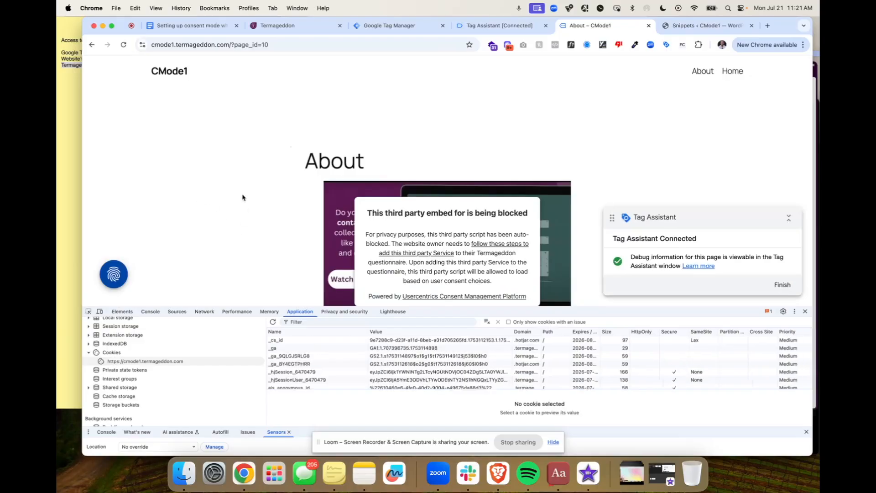
{"action": "scroll", "coordinate": [329, 366], "scroll_direction": "down", "scroll_amount": 2}
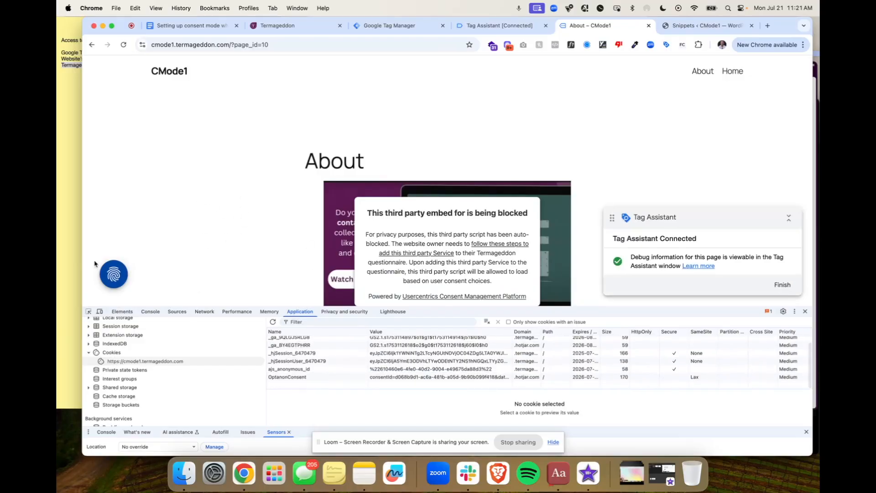
- Deny all services in the privacy settings, go to the Home page, and clear the stored cookies
{"action": "left_click", "coordinate": [115, 276]}
{"action": "left_click", "coordinate": [178, 282]}
{"action": "left_click", "coordinate": [179, 79]}
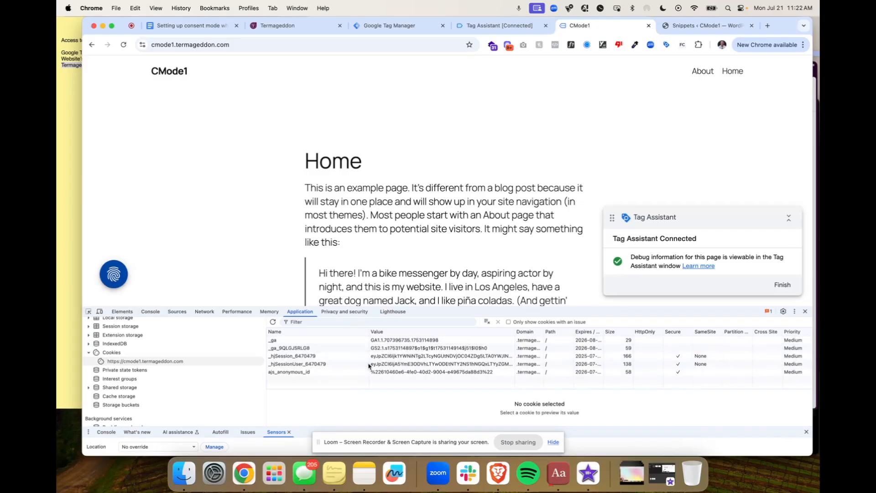
{"action": "left_click", "coordinate": [486, 322]}
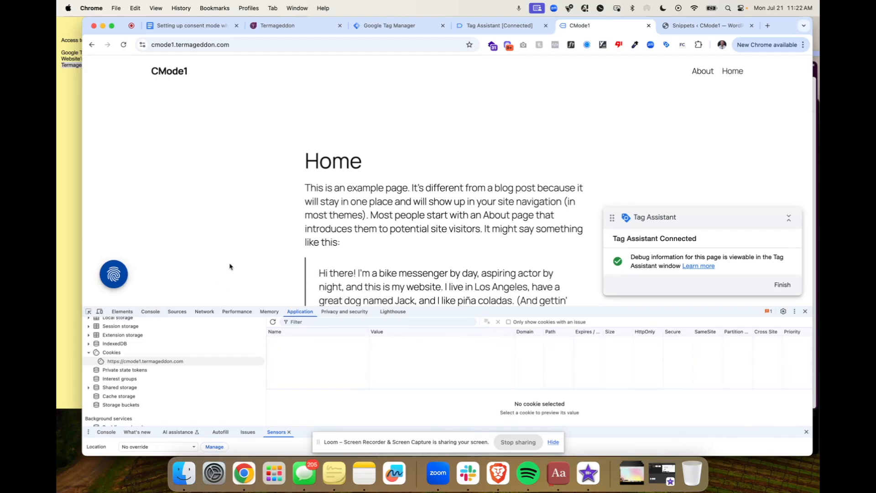
- Browse the About and Home pages with all services denied and check which cookies get stored
{"action": "left_click", "coordinate": [703, 71]}
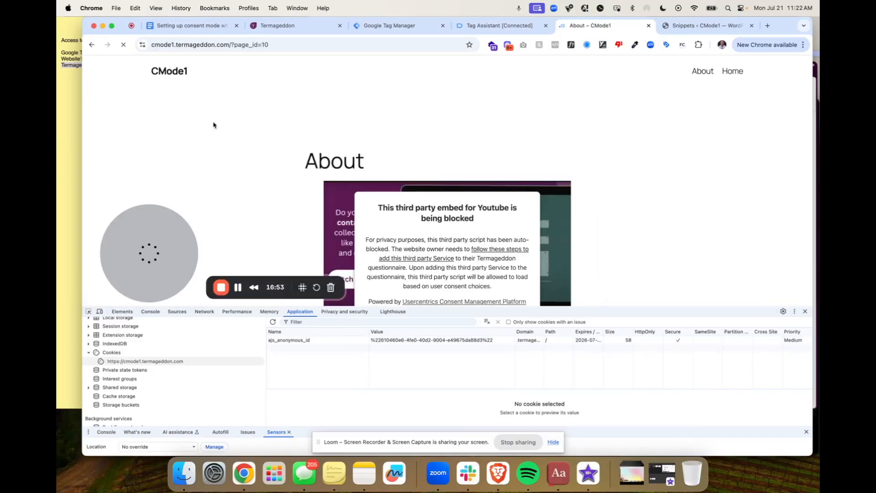
{"action": "scroll", "coordinate": [208, 171], "scroll_direction": "down", "scroll_amount": 4}
{"action": "scroll", "coordinate": [208, 171], "scroll_direction": "up", "scroll_amount": 5}
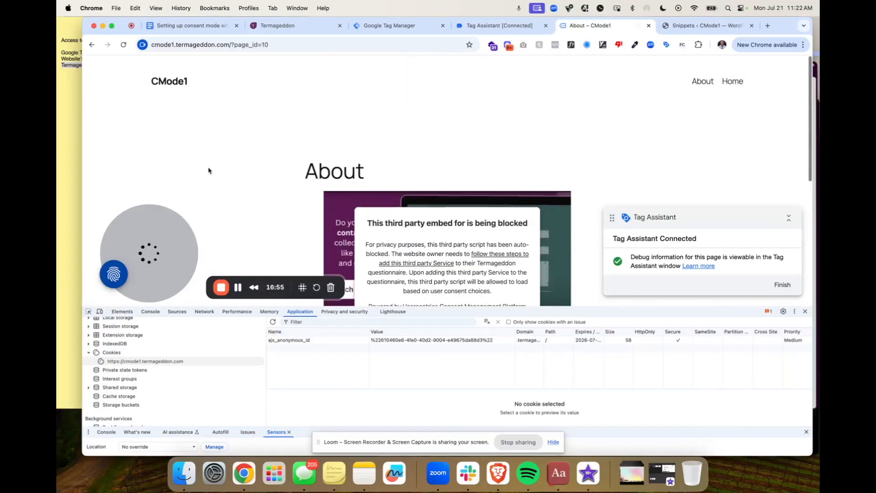
{"action": "left_click", "coordinate": [165, 73]}
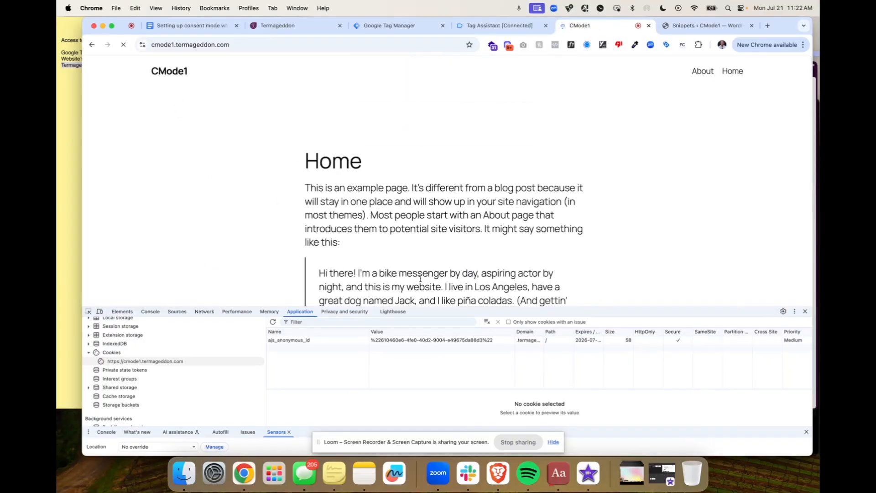
{"action": "left_click_drag", "start_coordinate": [660, 310], "coordinate": [660, 325]}
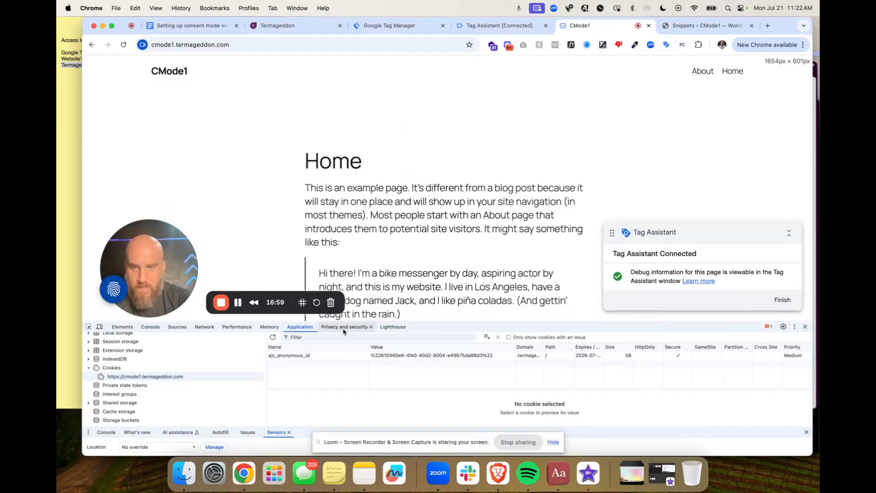
{"action": "left_click", "coordinate": [177, 73]}
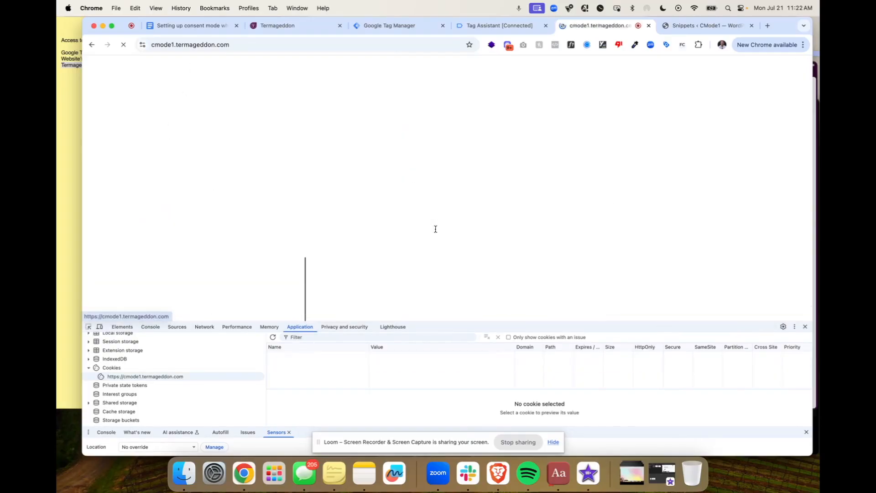
{"action": "scroll", "coordinate": [435, 147], "scroll_direction": "down", "scroll_amount": 8}
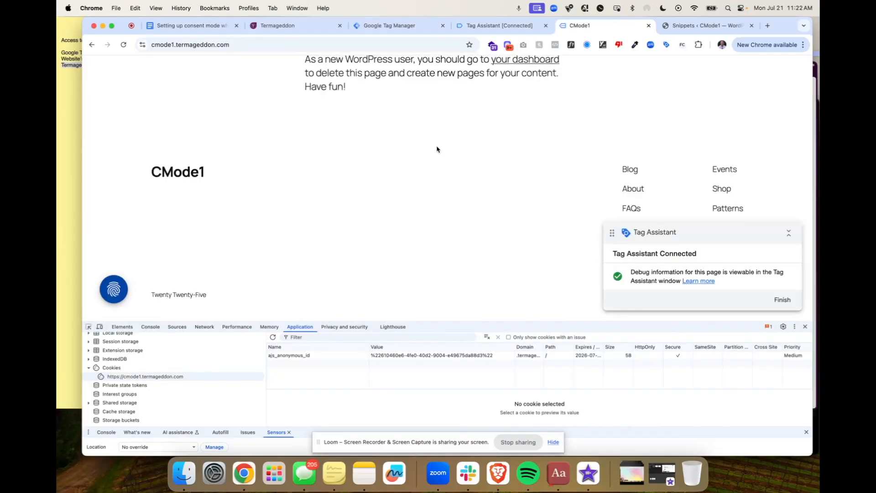
{"action": "scroll", "coordinate": [436, 147], "scroll_direction": "up", "scroll_amount": 15}
- Inspect the consent states of the latest Google Analytics EXPLICIT_DENY and consent_status events in Tag Assistant
{"action": "left_click", "coordinate": [490, 26]}
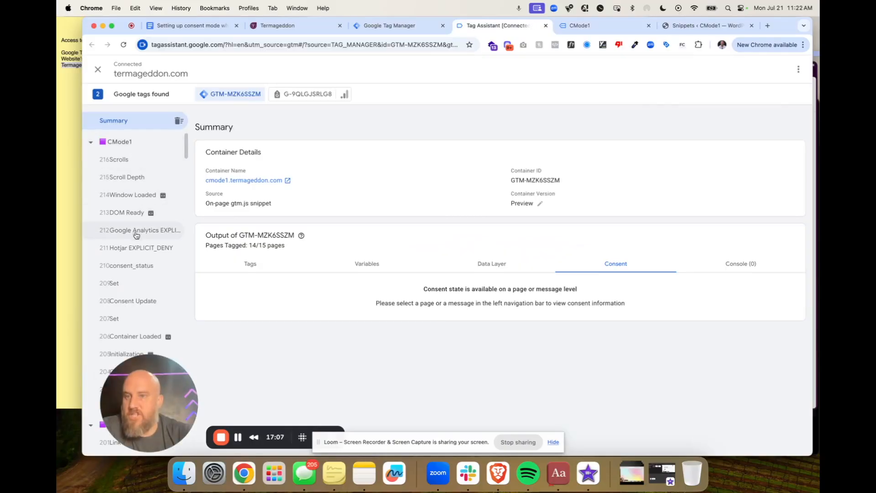
{"action": "left_click", "coordinate": [143, 246]}
{"action": "left_click", "coordinate": [152, 230]}
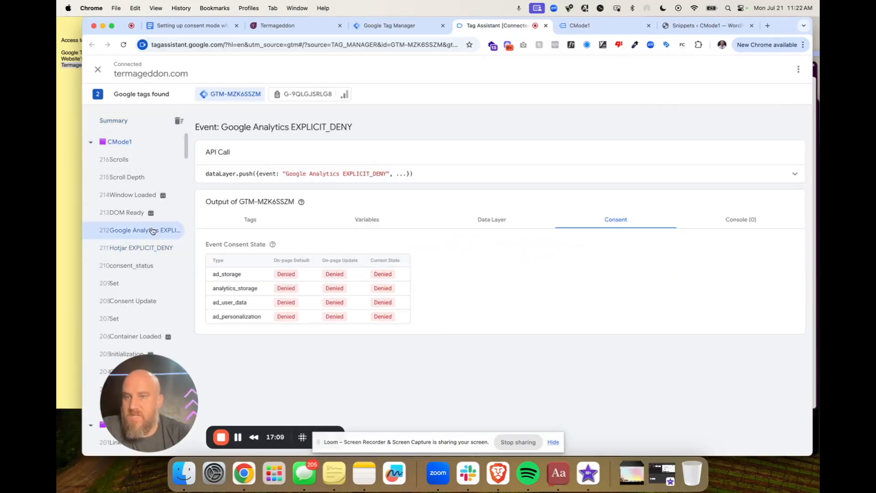
{"action": "left_click", "coordinate": [156, 271]}
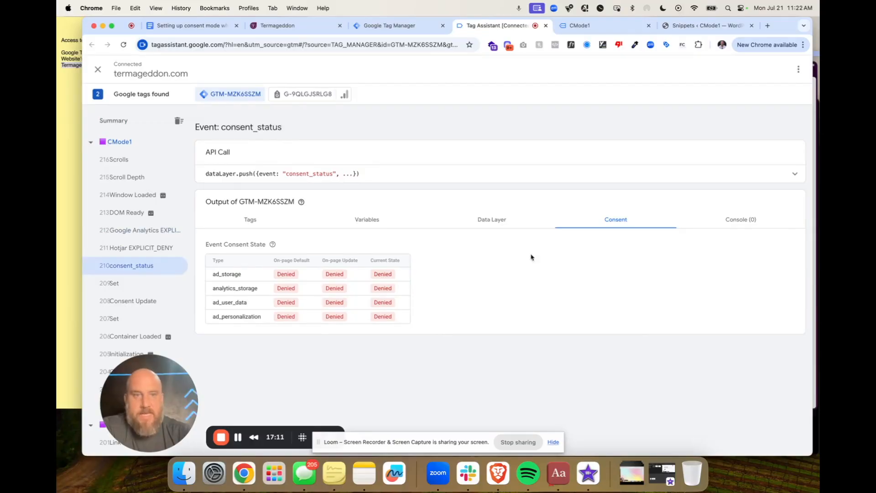
{"action": "left_click_drag", "start_coordinate": [210, 260], "coordinate": [433, 322]}
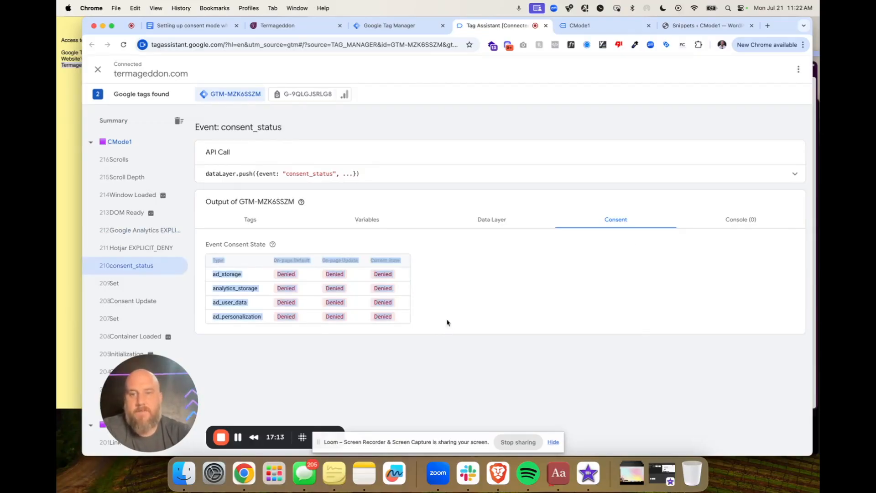
{"action": "left_click", "coordinate": [447, 323]}
{"action": "left_click_drag", "start_coordinate": [204, 275], "coordinate": [267, 275]}
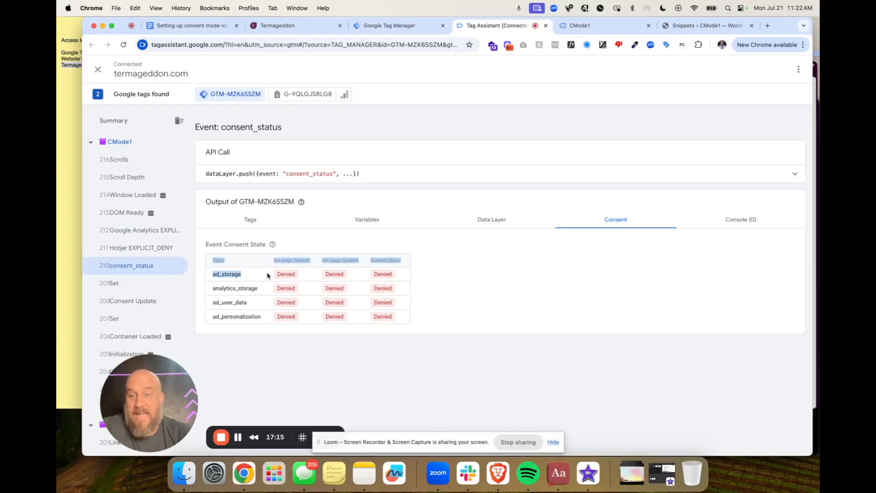
- Examine the on-page default, on-page update and current consent states of ad_storage for the consent_status event
{"action": "left_click", "coordinate": [267, 275]}
{"action": "left_click_drag", "start_coordinate": [204, 275], "coordinate": [342, 276]}
{"action": "left_click", "coordinate": [331, 278]}
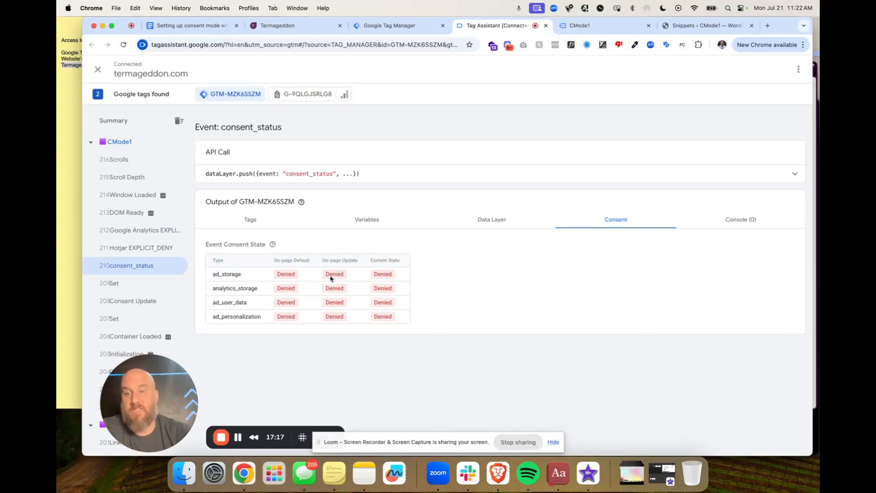
{"action": "double_click", "coordinate": [229, 276]}
{"action": "double_click", "coordinate": [382, 275]}
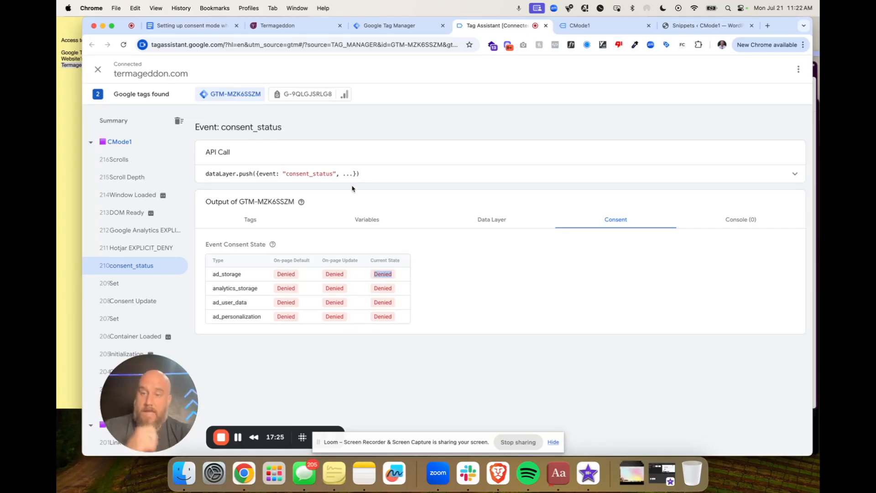
- Switch to Google Tag Manager and review the Google Analytics 4 and Hotjar tags with their firing triggers
{"action": "left_click", "coordinate": [389, 25]}
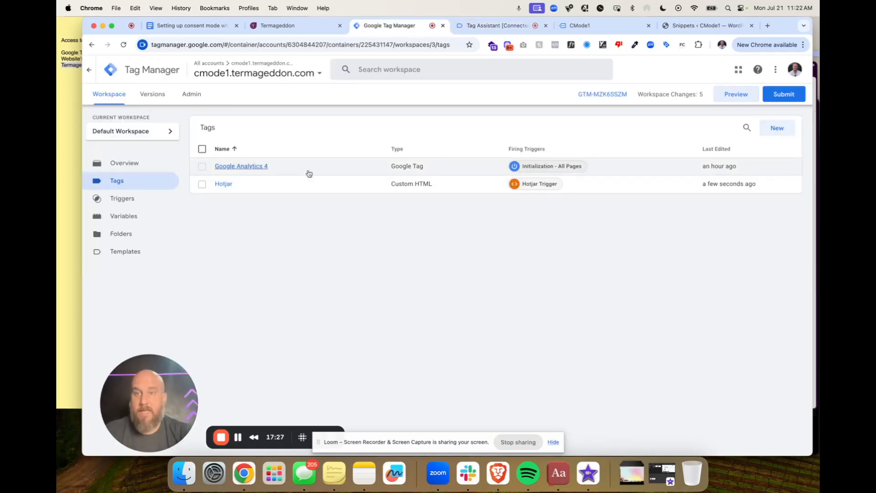
{"action": "left_click_drag", "start_coordinate": [310, 173], "coordinate": [212, 170]}
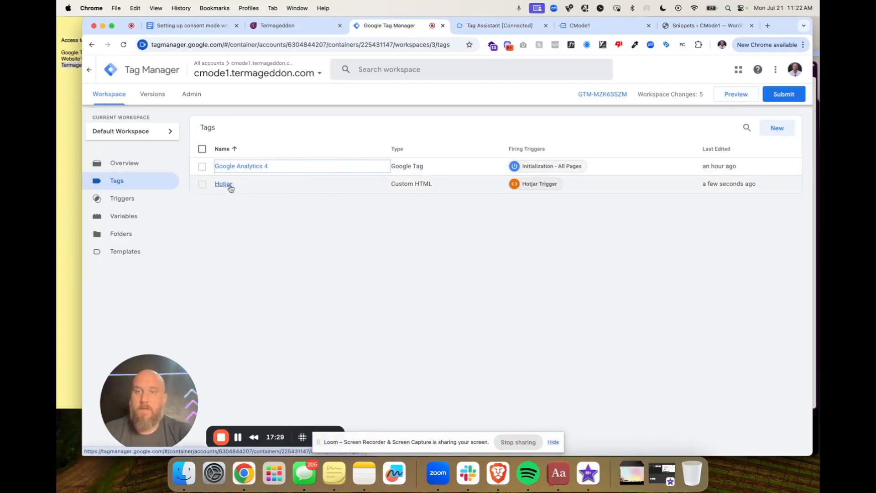
{"action": "left_click", "coordinate": [250, 192]}
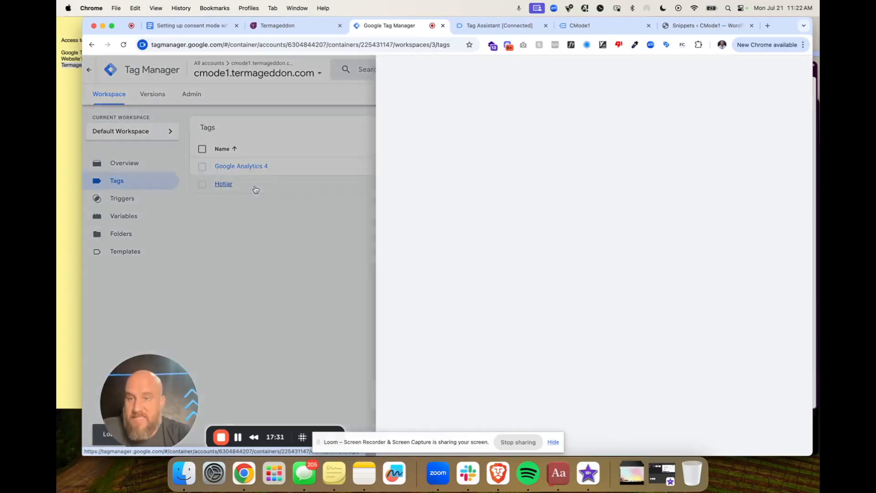
{"action": "left_click", "coordinate": [213, 248]}
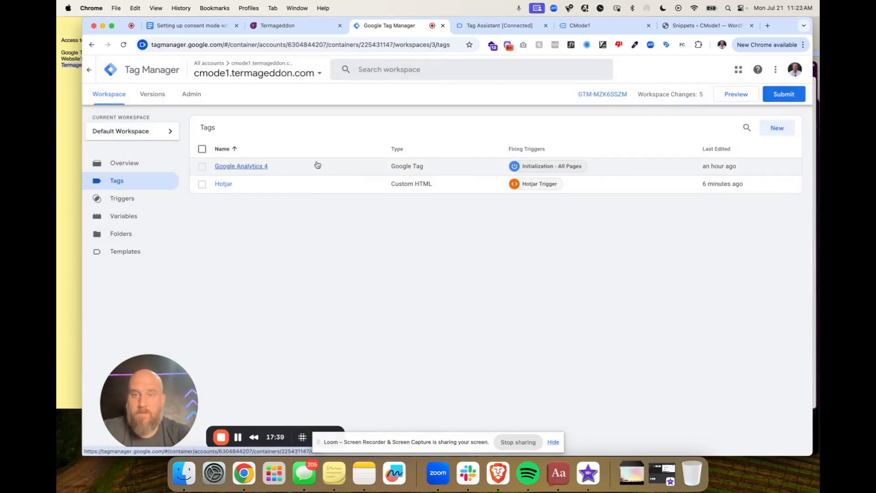
- Create a new user-defined variable named "Google Analytics 4 Variable"
{"action": "left_click", "coordinate": [123, 217]}
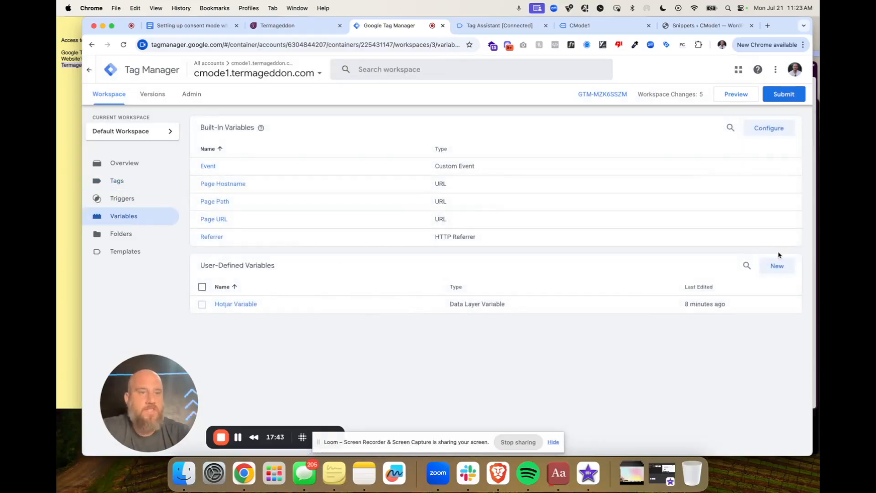
{"action": "left_click", "coordinate": [776, 266]}
{"action": "left_click", "coordinate": [301, 69]}
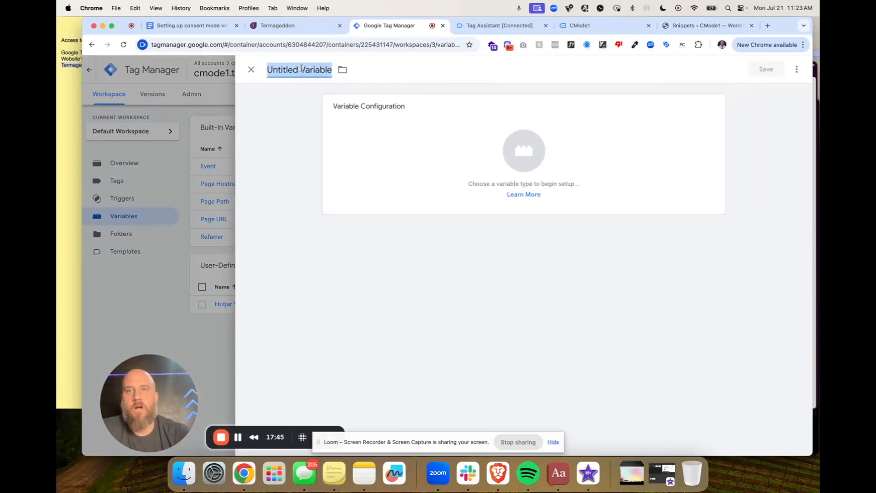
{"action": "type", "text": "Gogo"}
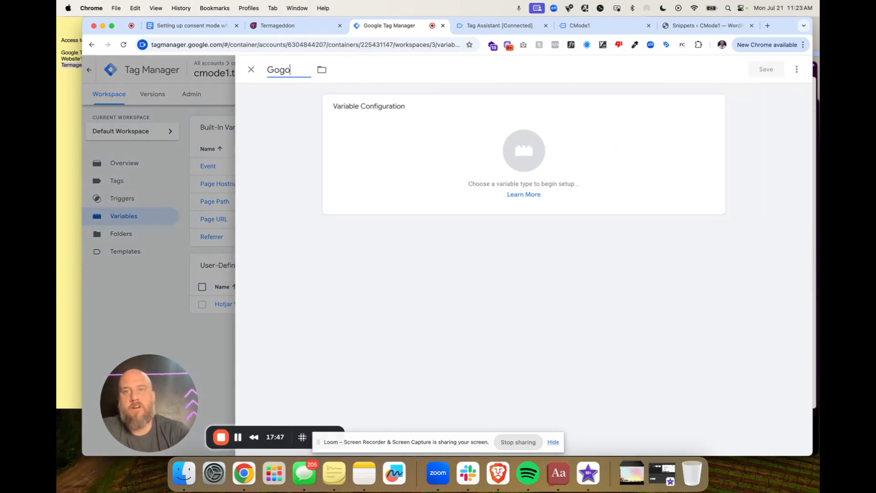
{"action": "type", "text": "le Agle Analytic"}
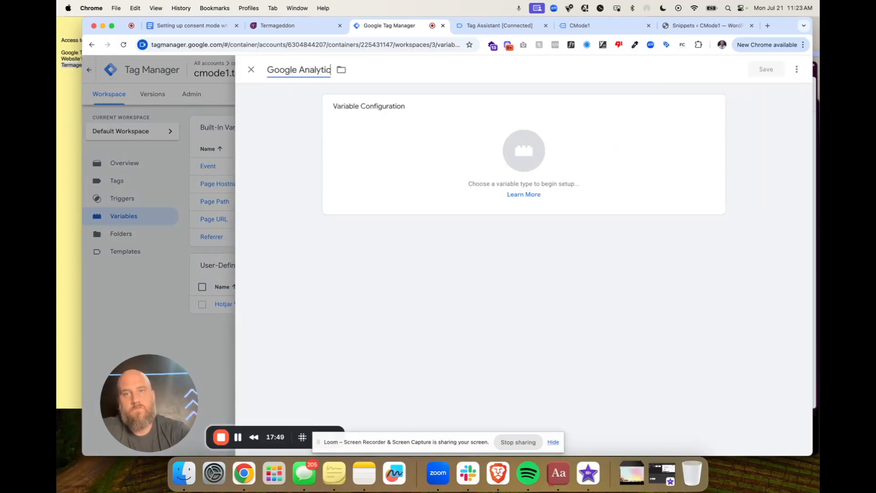
{"action": "type", "text": "s 4 Variable"}
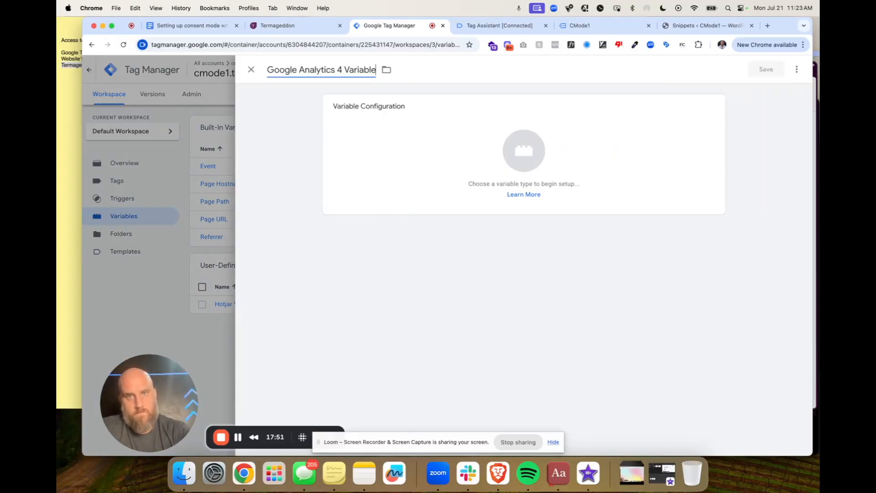
- Set the new variable's type to Data Layer Variable
{"action": "left_click", "coordinate": [714, 99]}
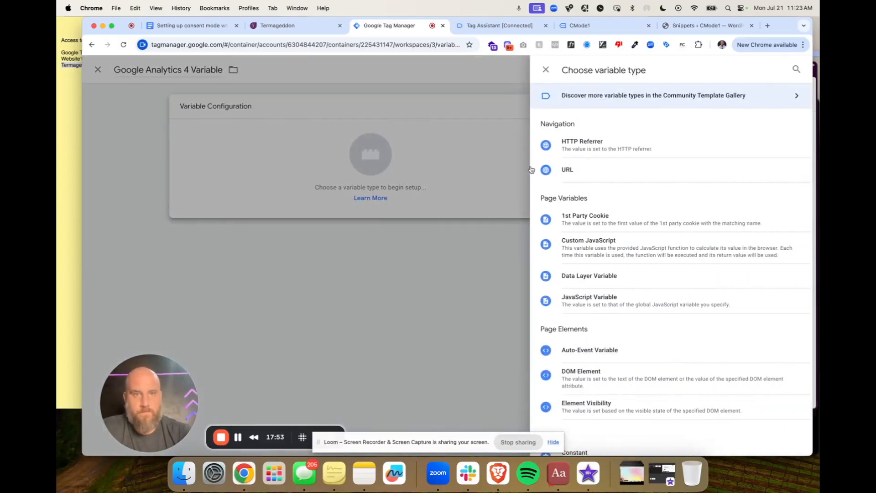
{"action": "left_click", "coordinate": [796, 71]}
{"action": "type", "text": "data"}
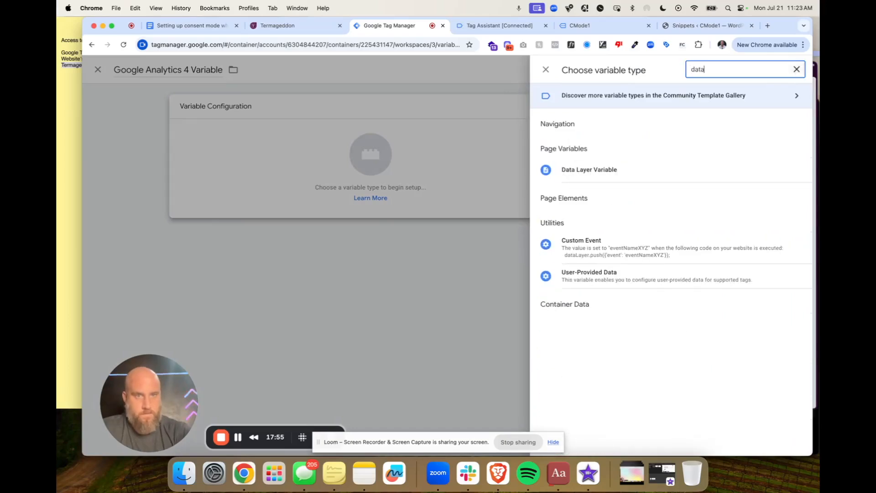
{"action": "left_click", "coordinate": [603, 172]}
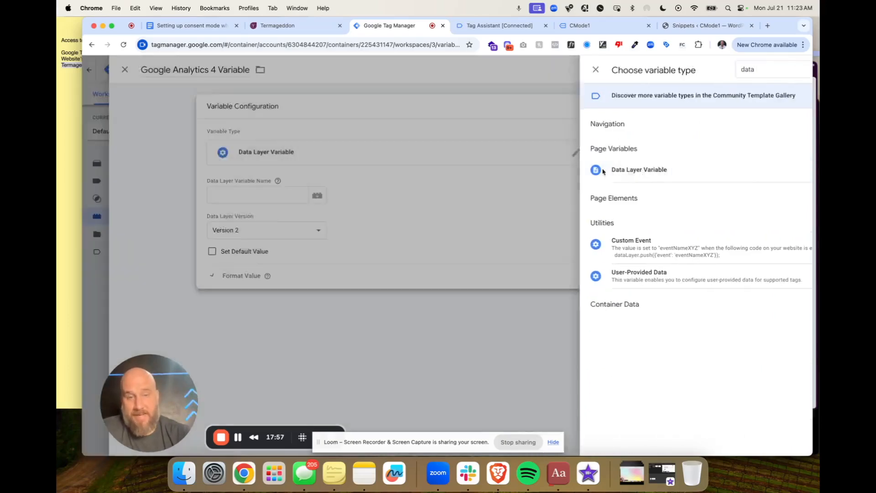
- Set the data layer variable name to "Google Analytics" and compare it with the service name listed in Termageddon
{"action": "left_click", "coordinate": [387, 190]}
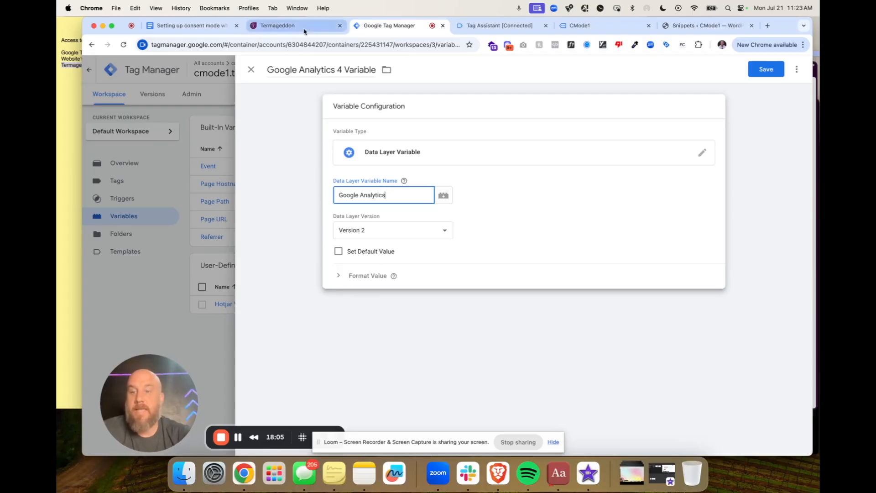
{"action": "left_click", "coordinate": [287, 25]}
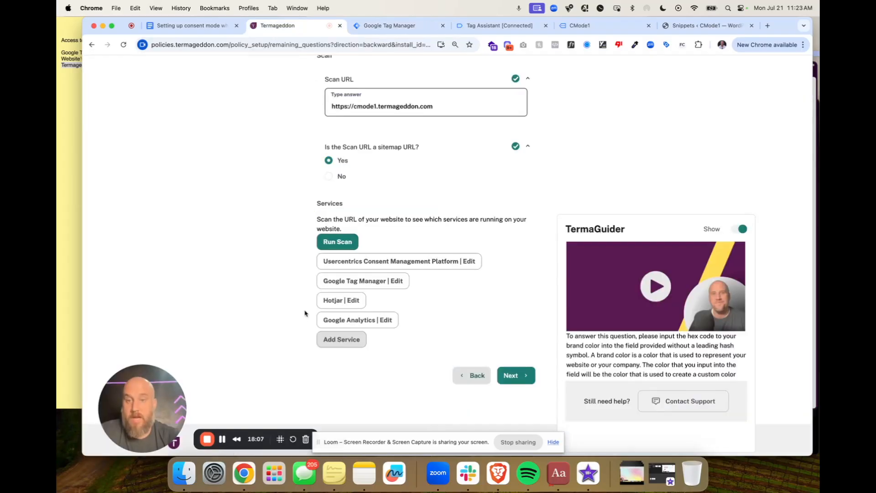
{"action": "left_click_drag", "start_coordinate": [305, 320], "coordinate": [379, 320]}
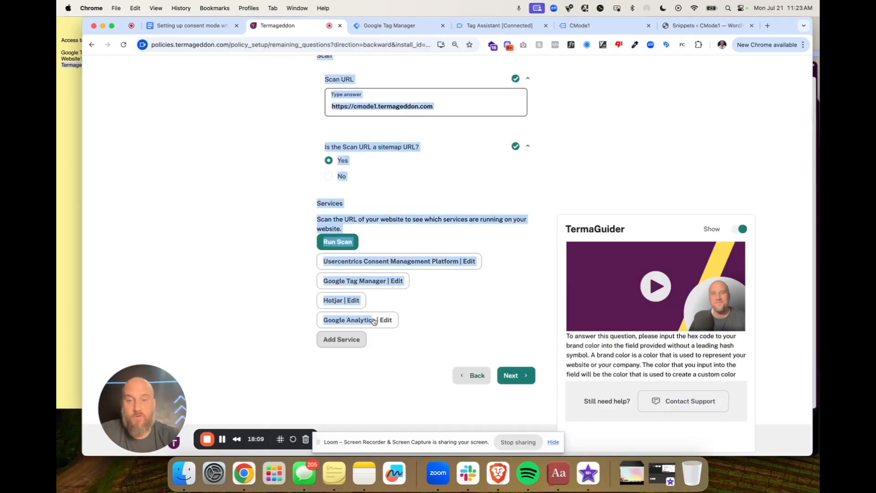
{"action": "left_click", "coordinate": [367, 26]}
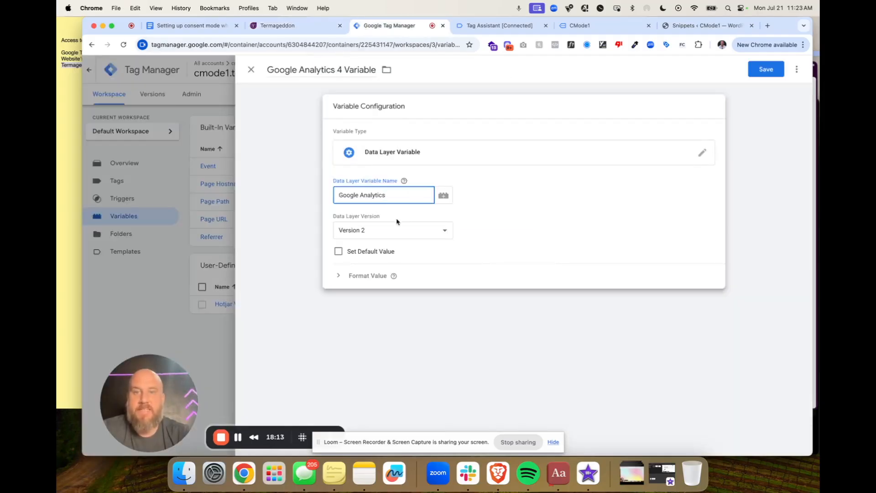
- Give the Google Analytics 4 variable a default value of false and save it
{"action": "left_click", "coordinate": [373, 253]}
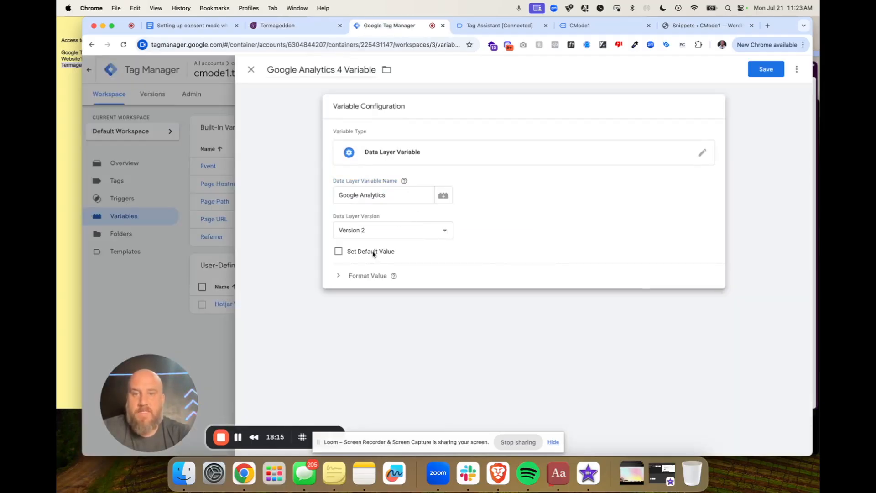
{"action": "left_click", "coordinate": [346, 252]}
{"action": "left_click", "coordinate": [434, 279]}
{"action": "type", "text": "fa"}
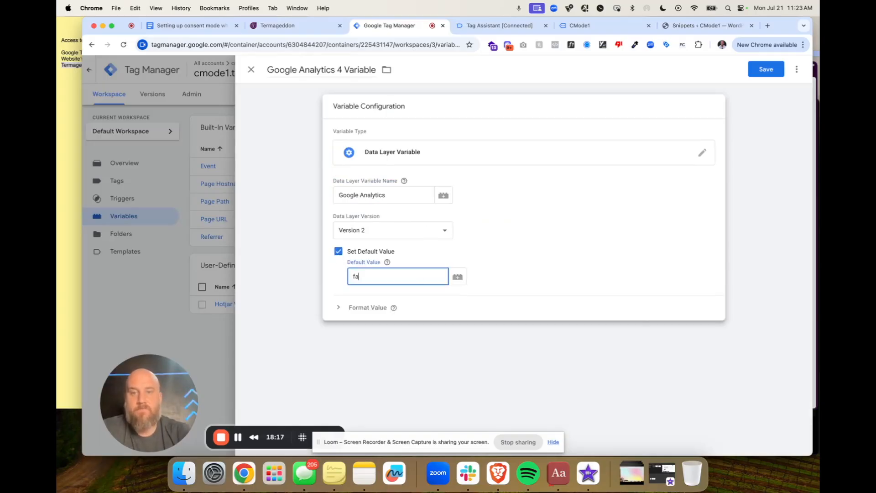
{"action": "type", "text": "lse"}
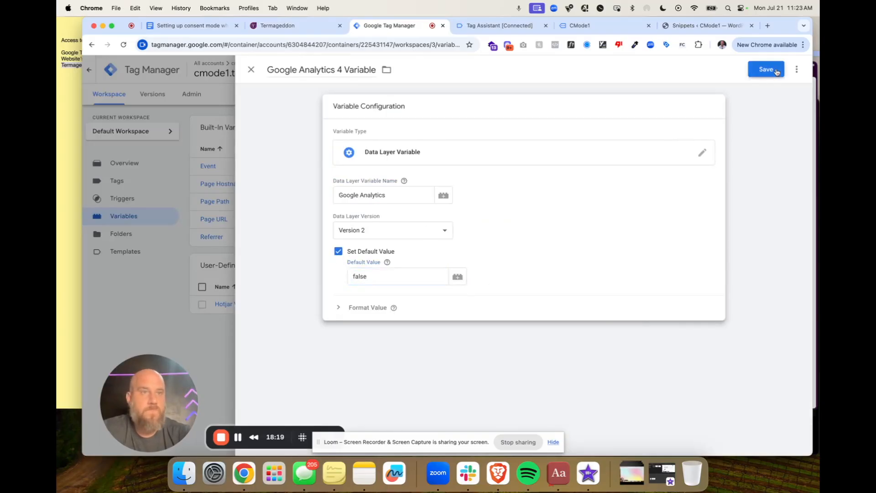
{"action": "left_click", "coordinate": [771, 69]}
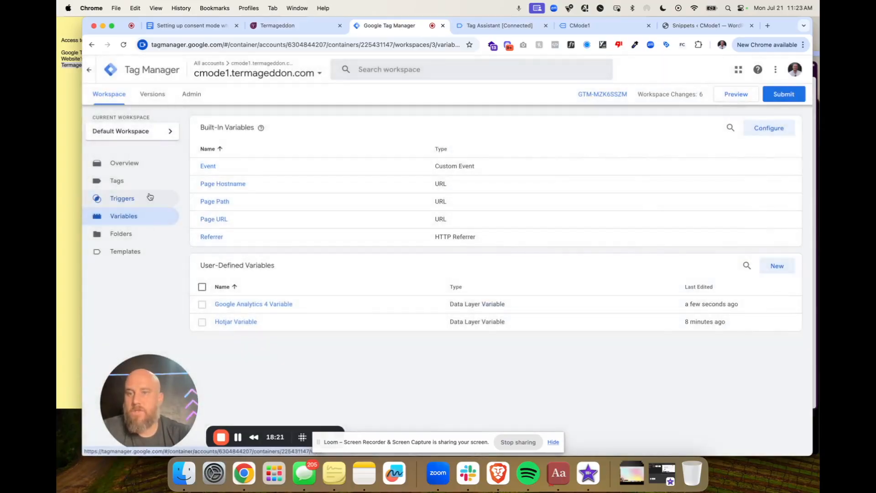
- Create a new trigger named "Google Analytics 4 Trigger"
{"action": "left_click", "coordinate": [148, 197]}
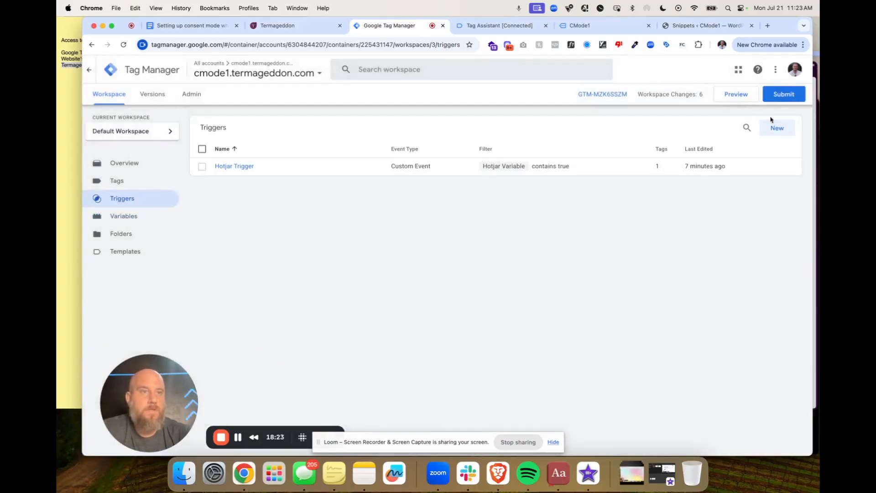
{"action": "left_click", "coordinate": [775, 130]}
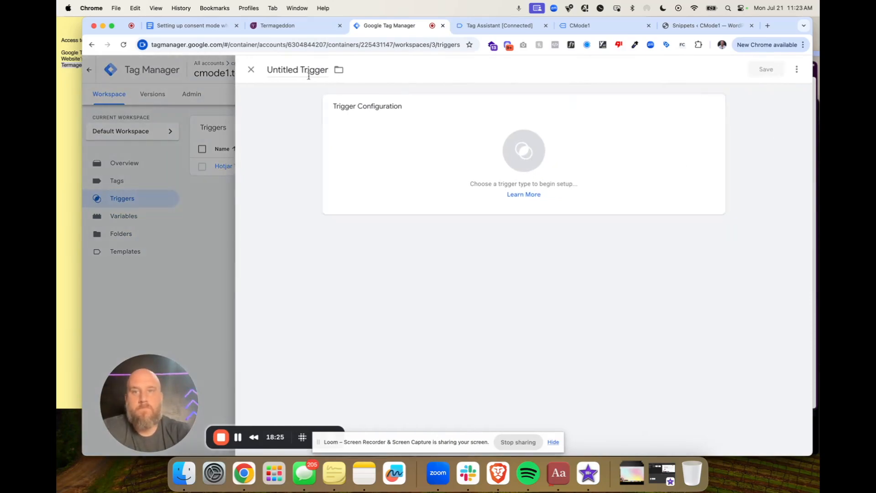
{"action": "double_click", "coordinate": [307, 73]}
{"action": "left_click", "coordinate": [308, 73]}
{"action": "key", "text": "super+a"}
{"action": "type", "text": "Go"}
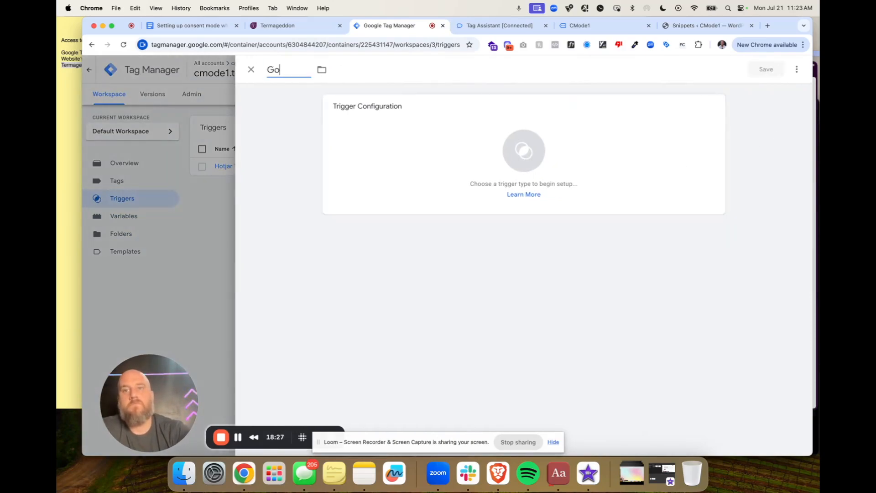
{"action": "type", "text": "ogle Analytics 4"}
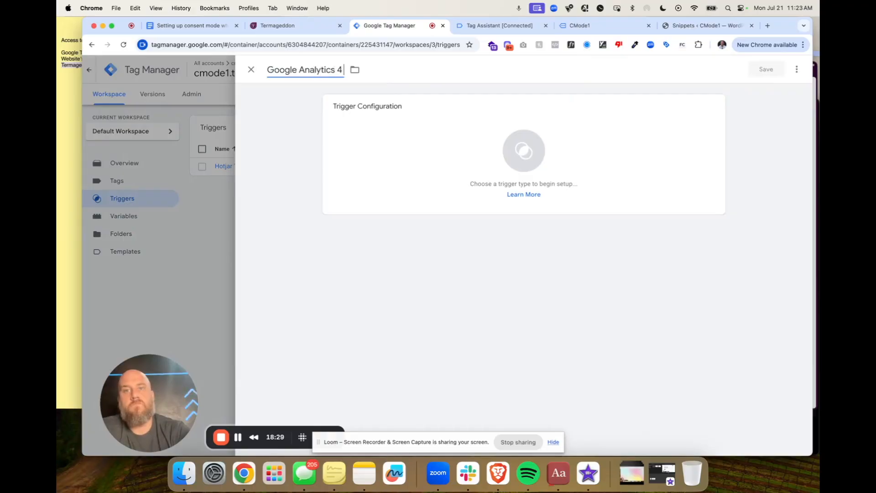
{"action": "type", "text": " Trigger"}
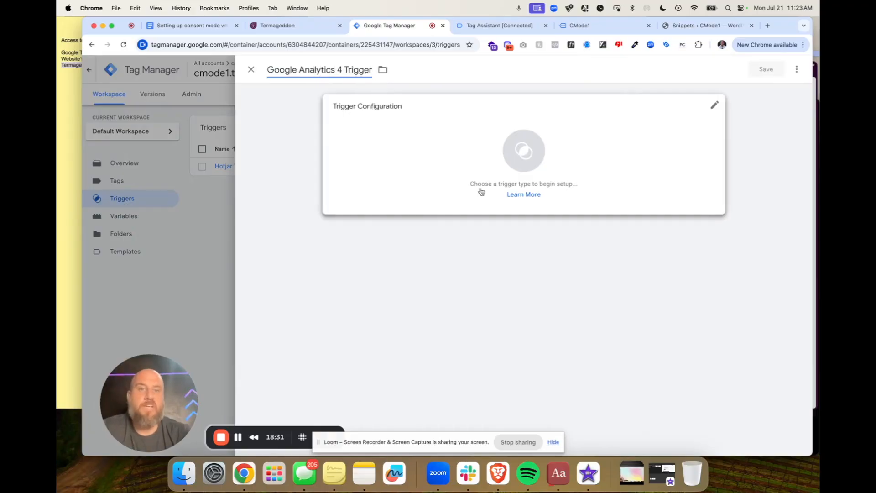
- Set the new trigger's type to Custom Event
{"action": "left_click", "coordinate": [492, 158]}
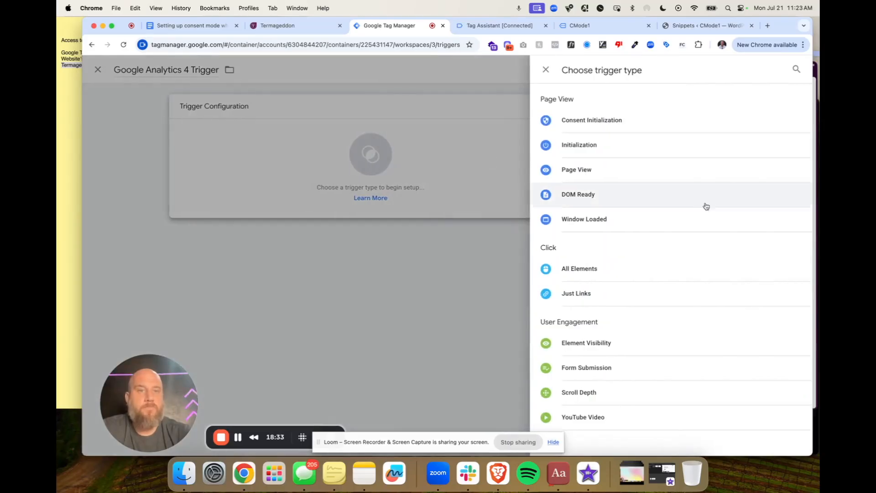
{"action": "left_click", "coordinate": [796, 69]}
{"action": "type", "text": "cust"}
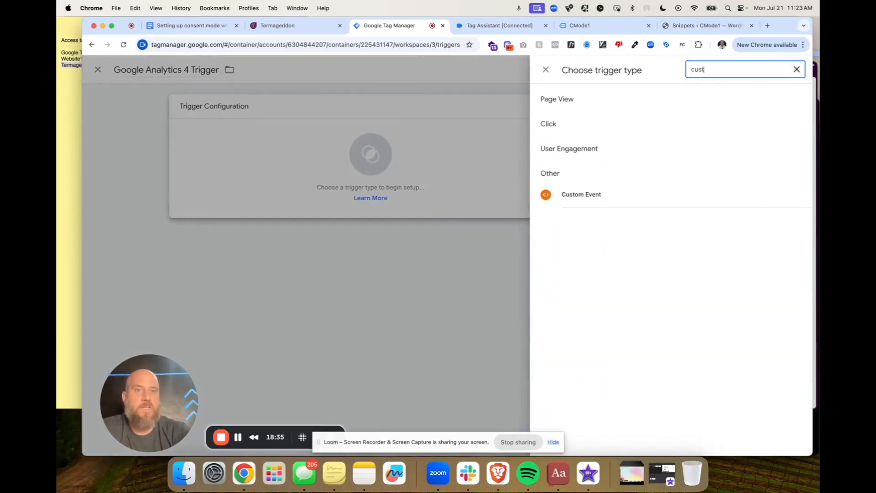
{"action": "left_click", "coordinate": [606, 193]}
- Set the trigger's event name to (consent_status.*), as given in the setup document, and enable regex matching
{"action": "left_click", "coordinate": [407, 195]}
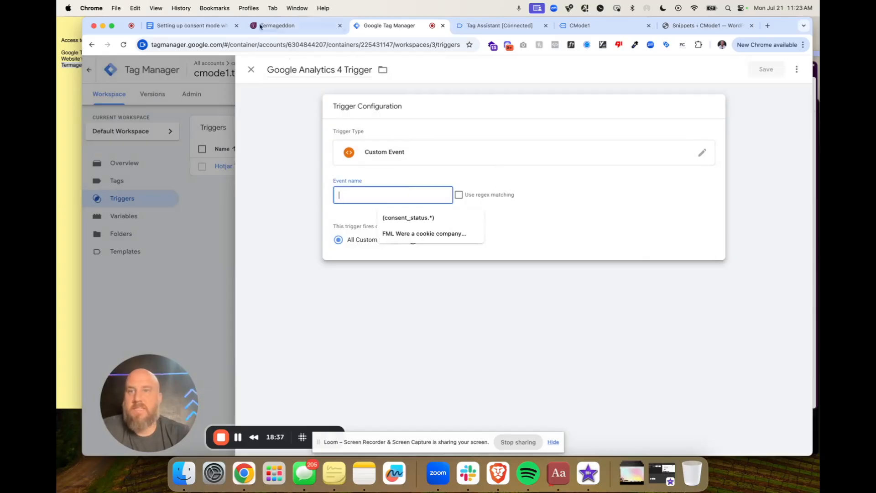
{"action": "left_click", "coordinate": [189, 25]}
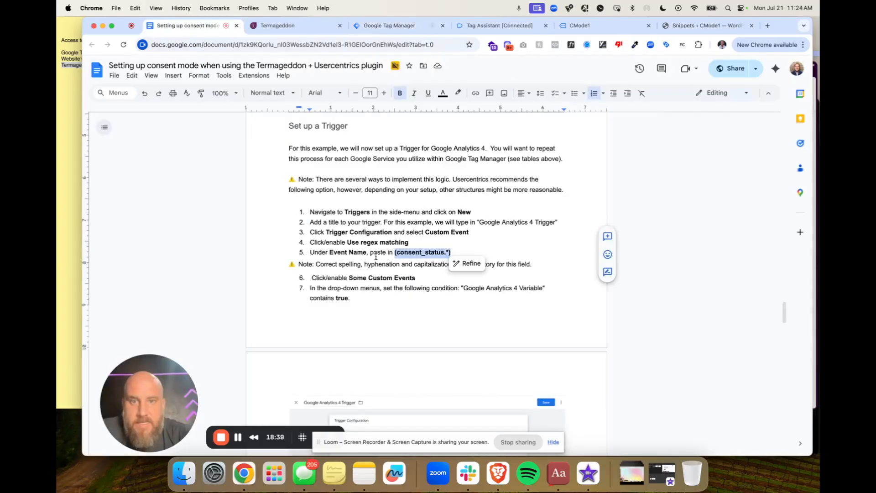
{"action": "left_click", "coordinate": [389, 25]}
{"action": "type", "text": "(consent_status.*)"}
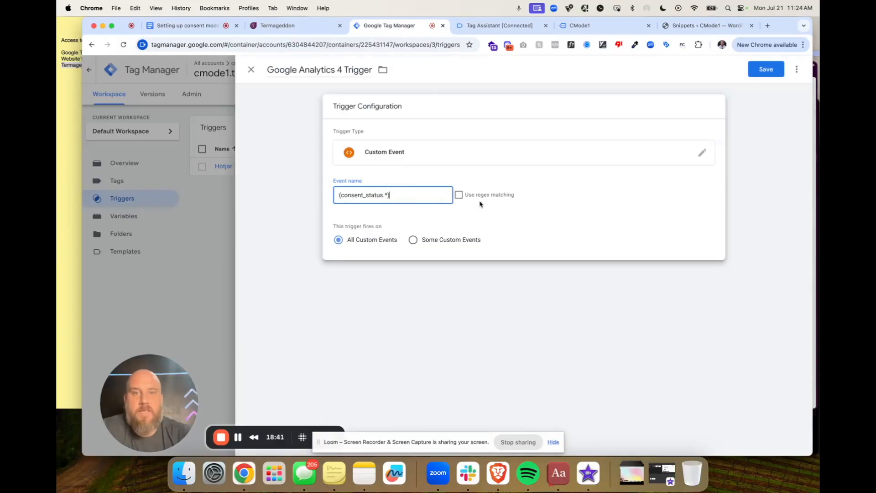
{"action": "left_click", "coordinate": [485, 196]}
{"action": "left_click", "coordinate": [459, 195]}
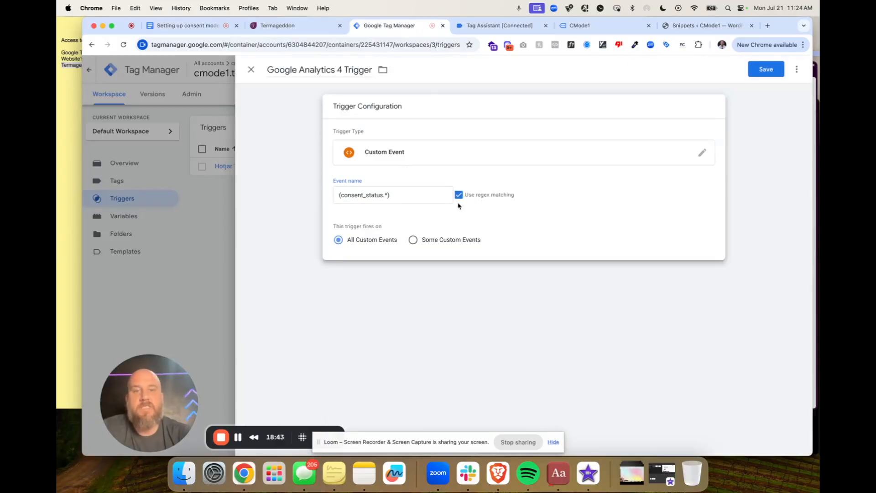
- Restrict the trigger to some custom events where {{Google Analytics 4 Variable}} contains true, and save it
{"action": "left_click", "coordinate": [440, 240]}
{"action": "left_click", "coordinate": [395, 277]}
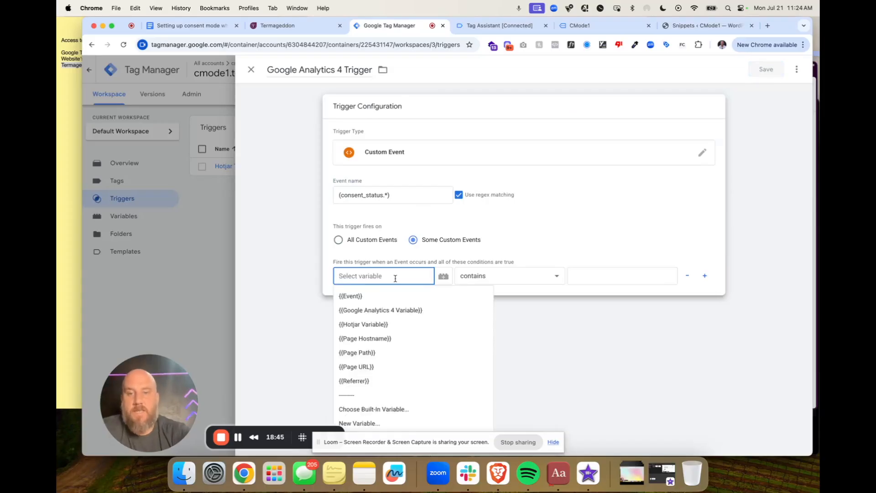
{"action": "left_click", "coordinate": [381, 310]}
{"action": "left_click", "coordinate": [581, 280]}
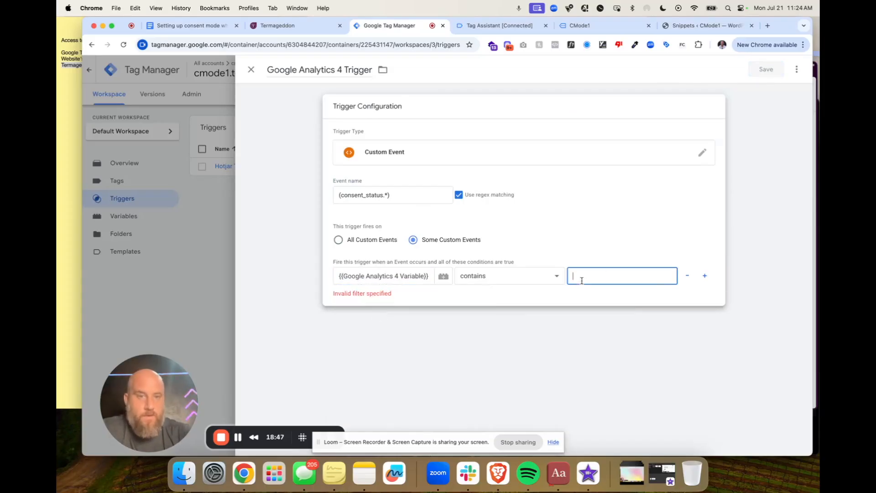
{"action": "type", "text": "true"}
{"action": "left_click", "coordinate": [765, 69]}
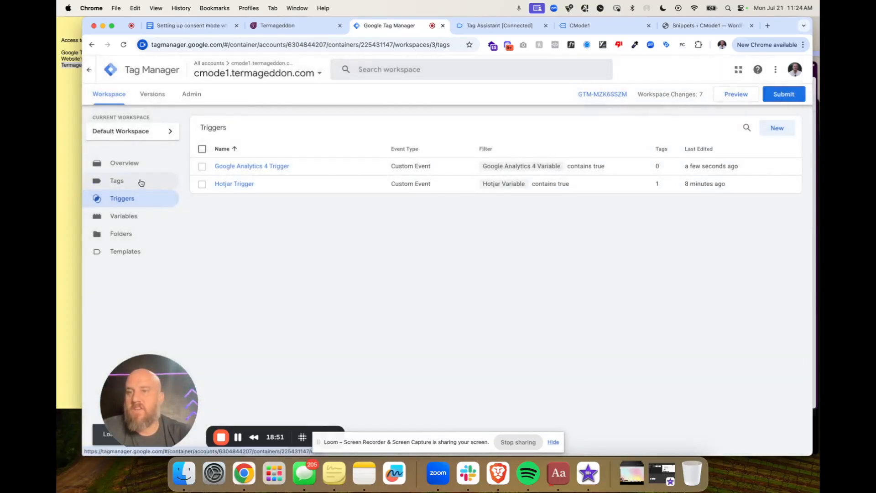
- Replace the Google Analytics 4 tag's Initialization - All Pages trigger with Google Analytics 4 Trigger and save the tag
{"action": "left_click", "coordinate": [142, 183]}
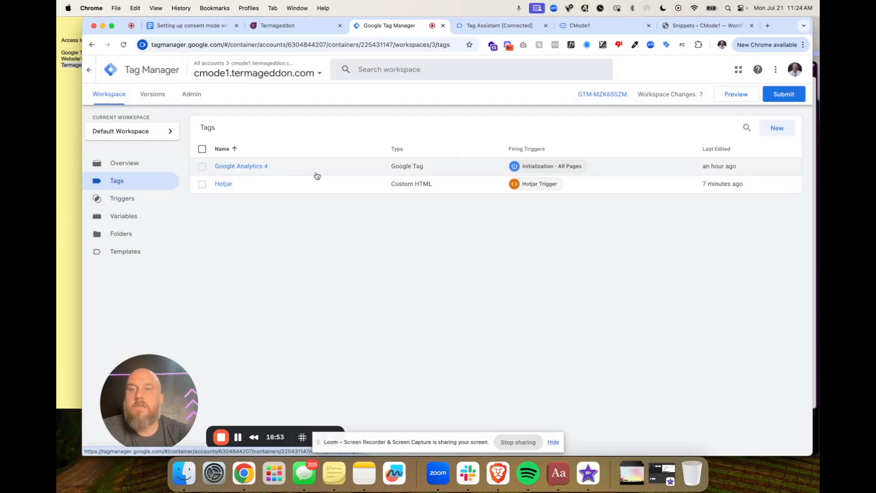
{"action": "left_click", "coordinate": [322, 169]}
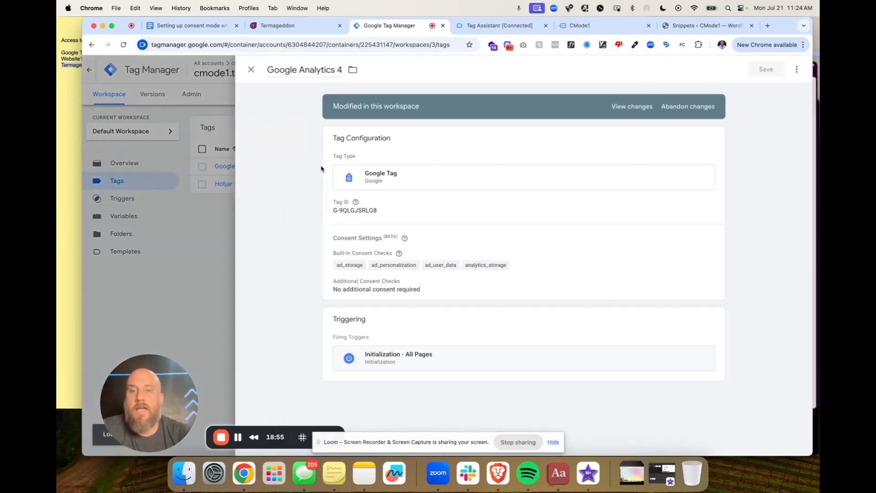
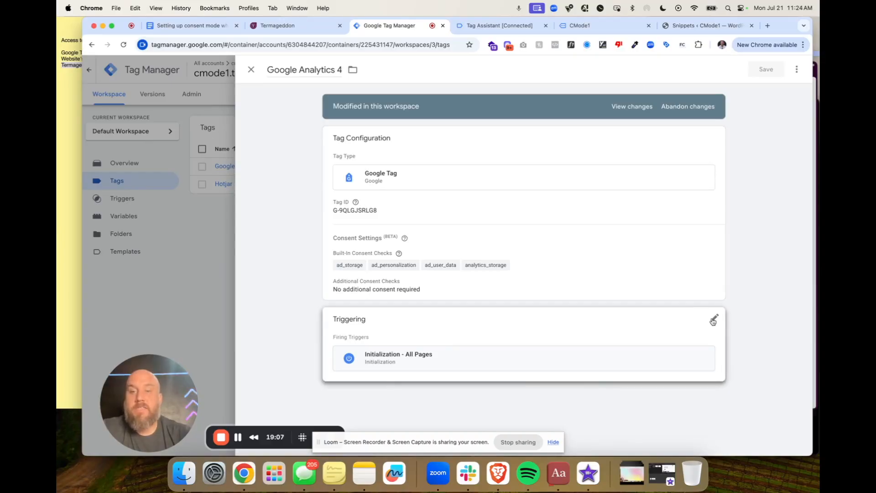
{"action": "left_click", "coordinate": [714, 321]}
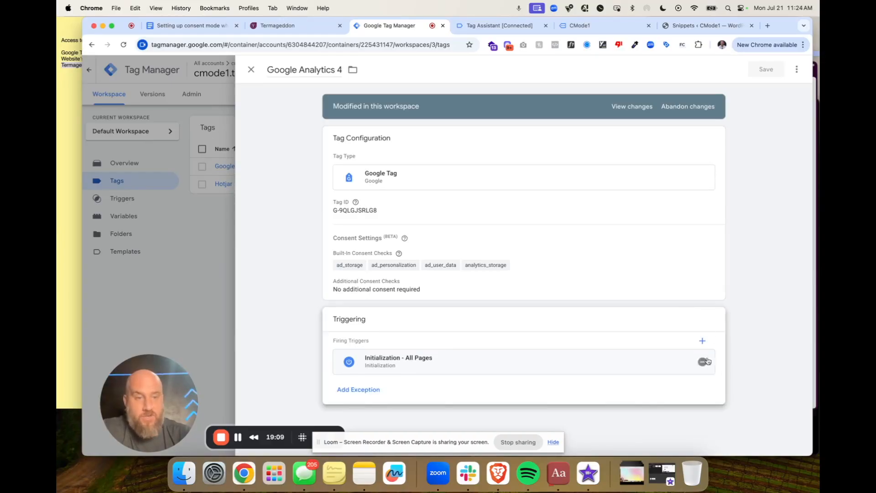
{"action": "left_click", "coordinate": [704, 362]}
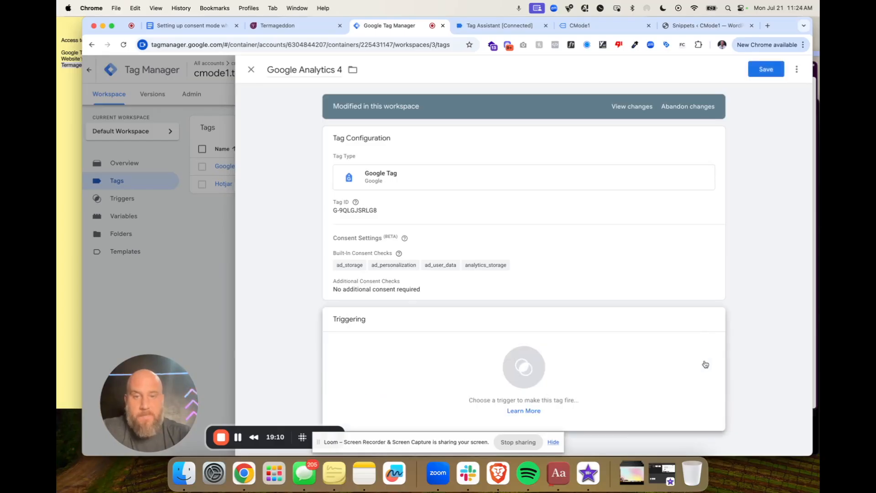
{"action": "left_click", "coordinate": [524, 366]}
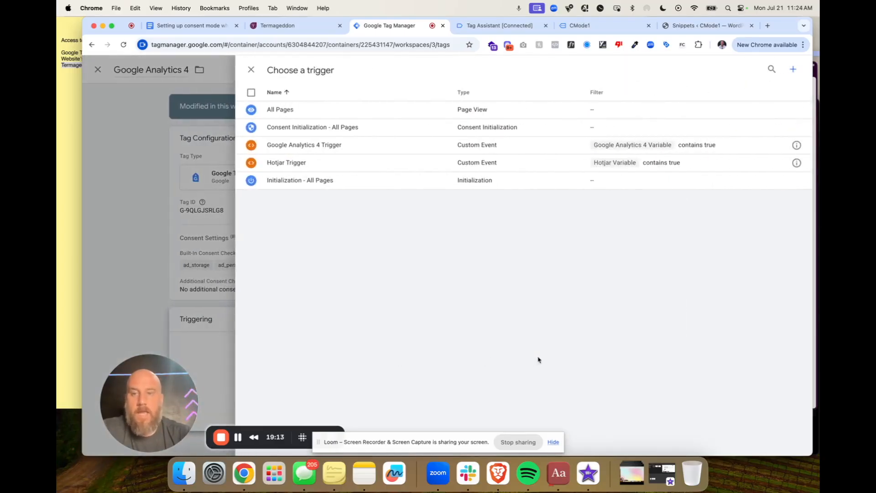
{"action": "left_click", "coordinate": [304, 145]}
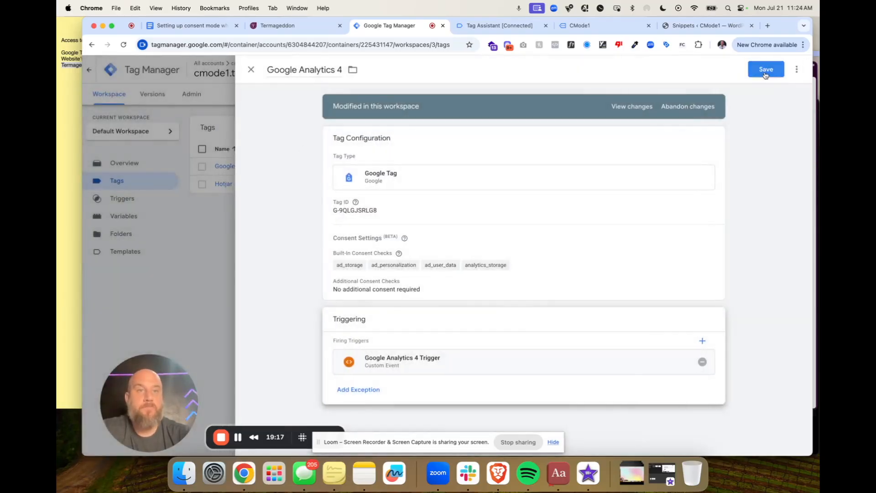
{"action": "left_click", "coordinate": [765, 73]}
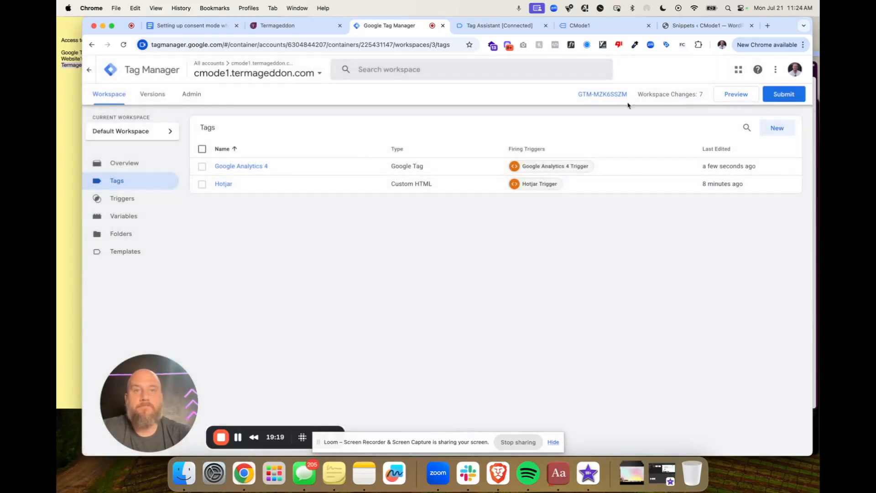
- Start a preview of the container, continue past the connection notice, and switch to the connected CMode1 site
{"action": "left_click", "coordinate": [728, 93]}
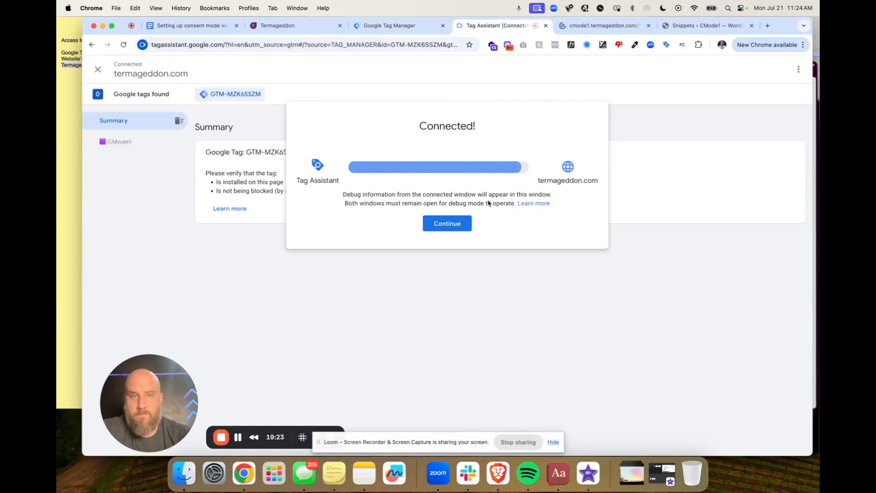
{"action": "left_click", "coordinate": [465, 223]}
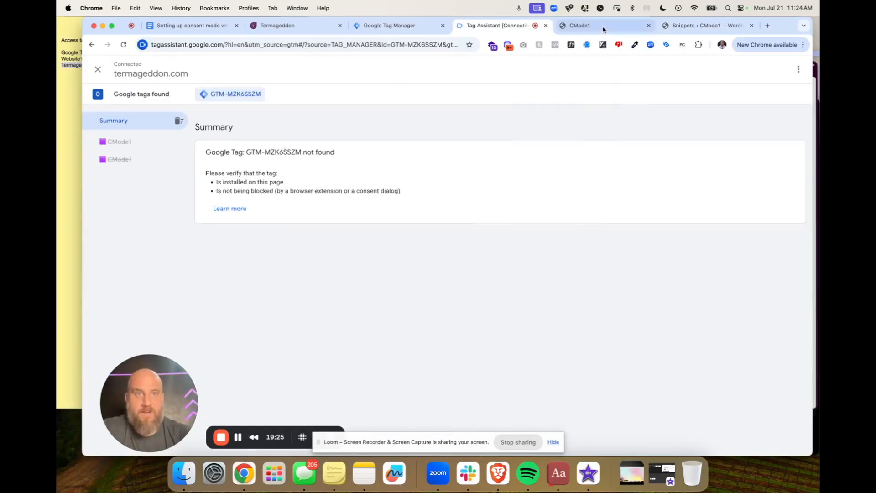
{"action": "left_click", "coordinate": [588, 26]}
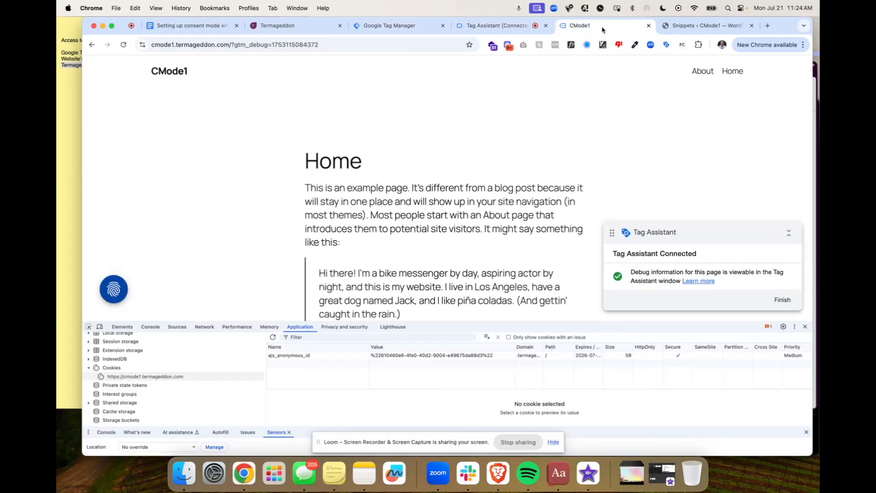
- Delete the on-device data stored for cmode1.termageddon.com and its embedded sites
{"action": "left_click", "coordinate": [142, 45]}
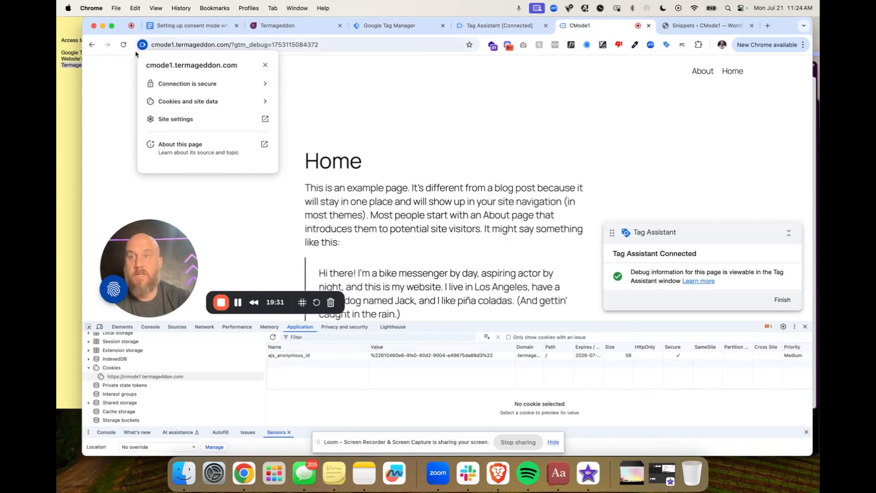
{"action": "left_click", "coordinate": [169, 108]}
{"action": "left_click", "coordinate": [219, 152]}
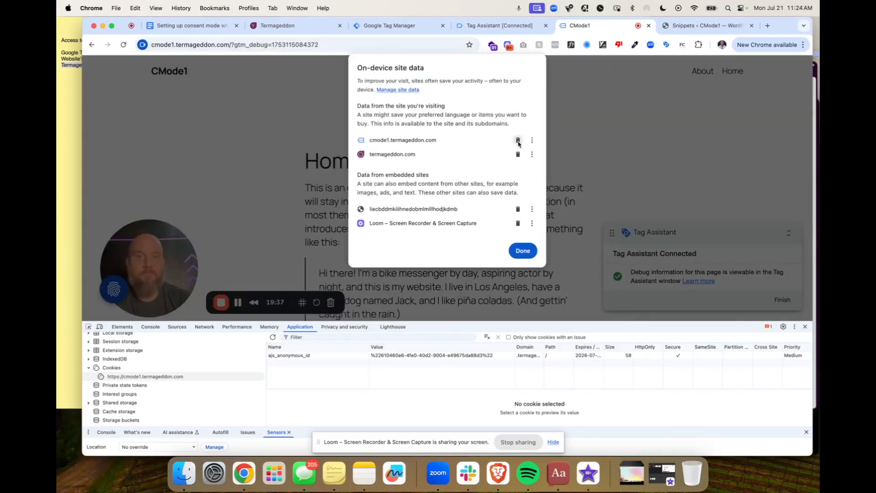
{"action": "left_click", "coordinate": [518, 140]}
{"action": "left_click", "coordinate": [518, 194]}
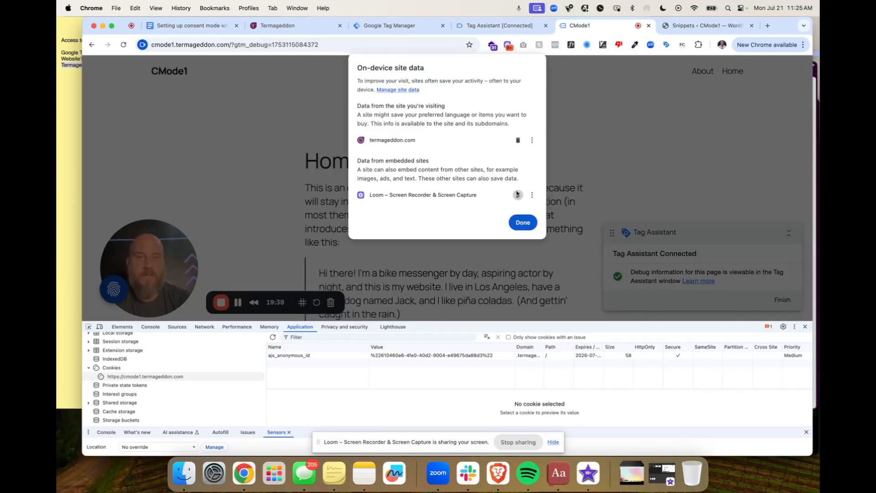
{"action": "left_click", "coordinate": [518, 194]}
{"action": "left_click", "coordinate": [524, 217]}
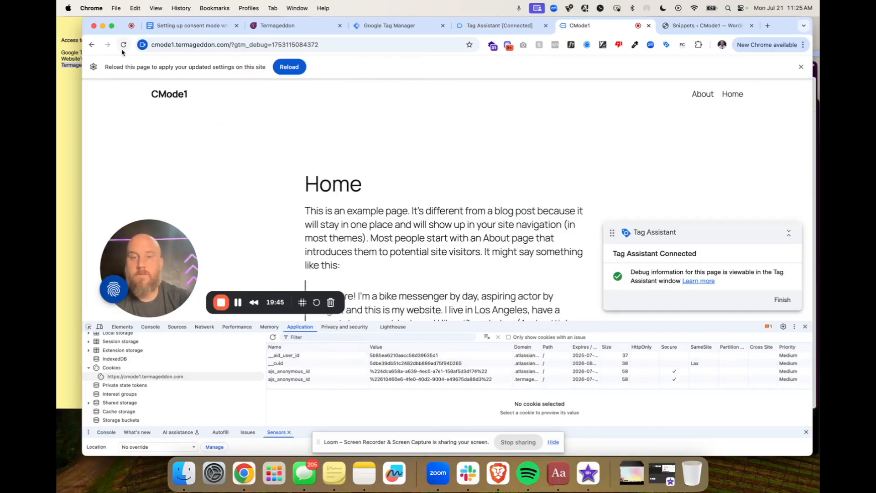
- Clear the site's remaining cookies and hard reload the CMode1 home page
{"action": "left_click", "coordinate": [486, 336]}
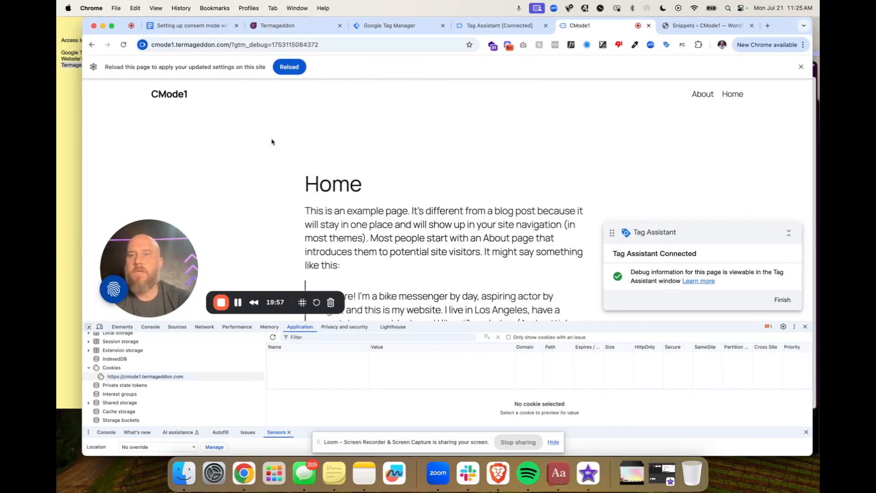
{"action": "right_click", "coordinate": [123, 44]}
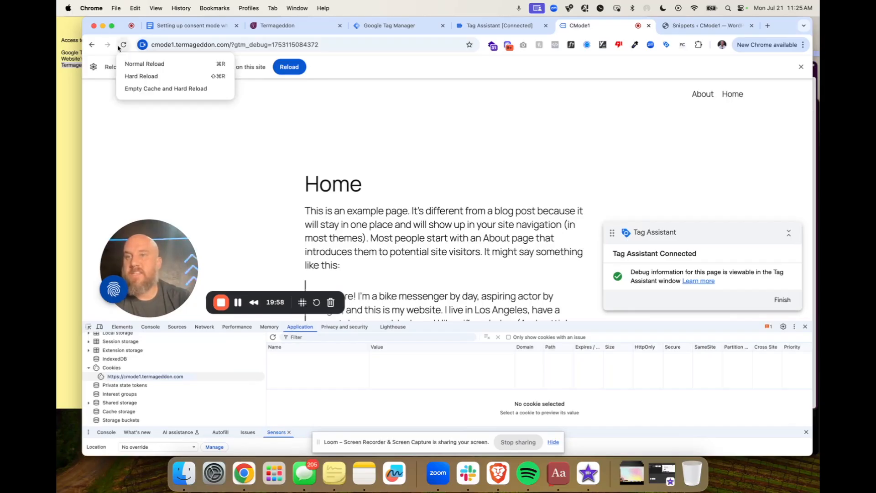
{"action": "left_click", "coordinate": [148, 78]}
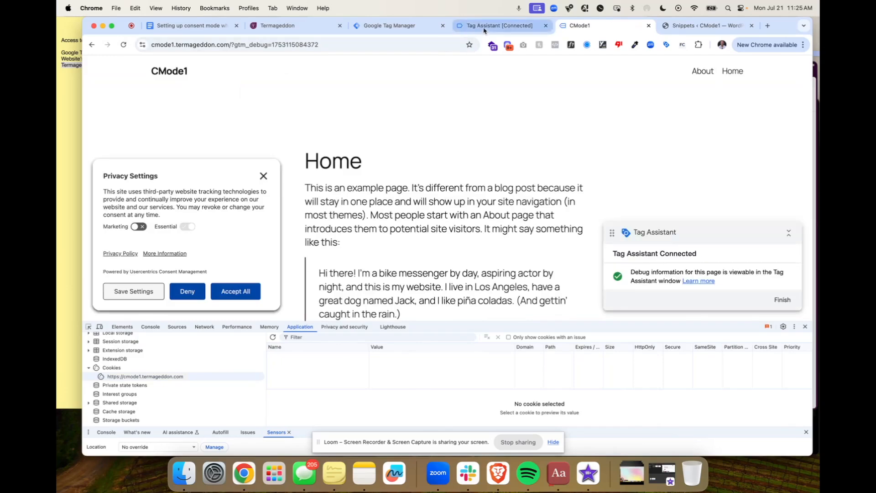
- Clear the recorded events in Tag Assistant and check which tags fire on the home page before consent is given
{"action": "left_click", "coordinate": [506, 32]}
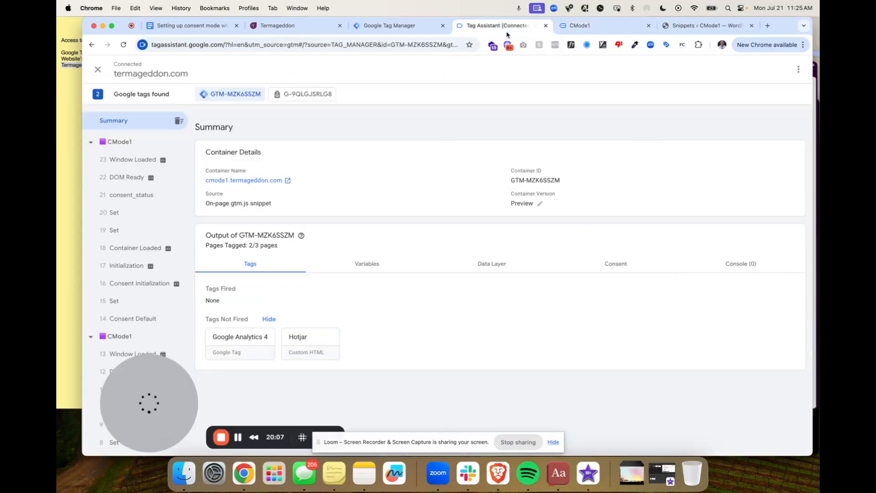
{"action": "left_click", "coordinate": [178, 121]}
{"action": "left_click", "coordinate": [577, 29]}
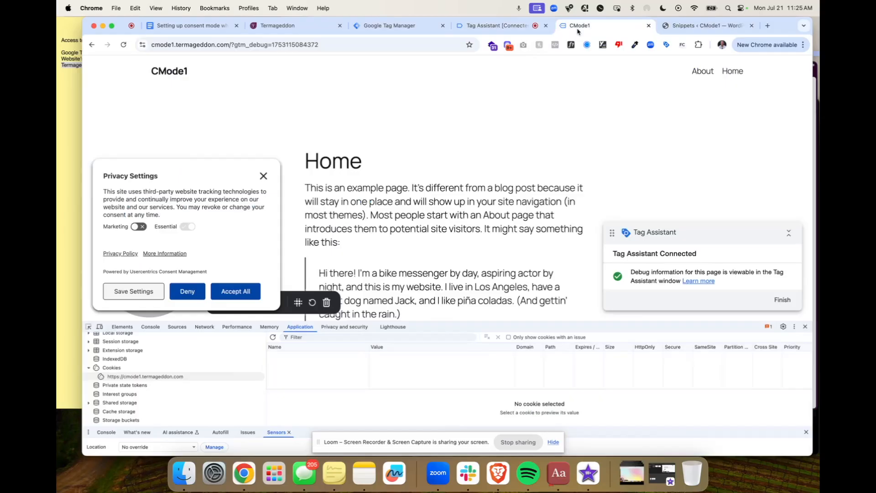
{"action": "left_click", "coordinate": [499, 26]}
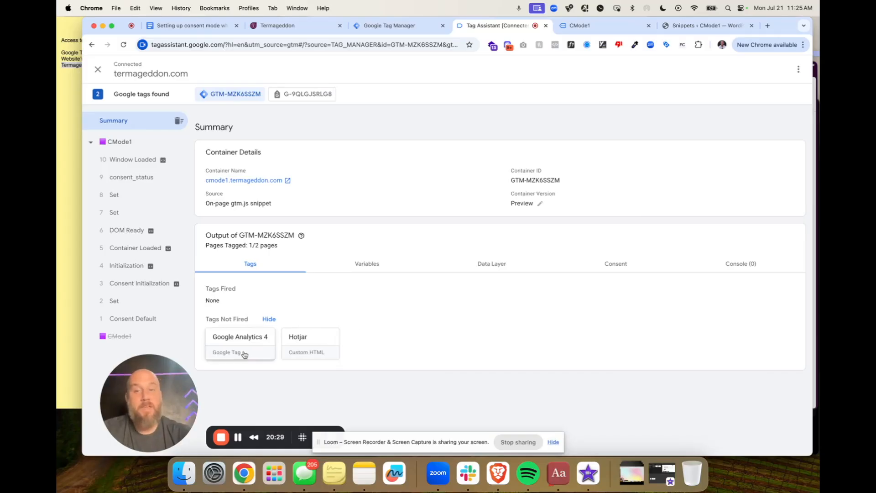
- Browse to the site's About page without giving consent and check in Tag Assistant which tags fire there
{"action": "left_click", "coordinate": [580, 26]}
{"action": "scroll", "coordinate": [514, 194], "scroll_direction": "down", "scroll_amount": 10}
{"action": "scroll", "coordinate": [514, 195], "scroll_direction": "up", "scroll_amount": 10}
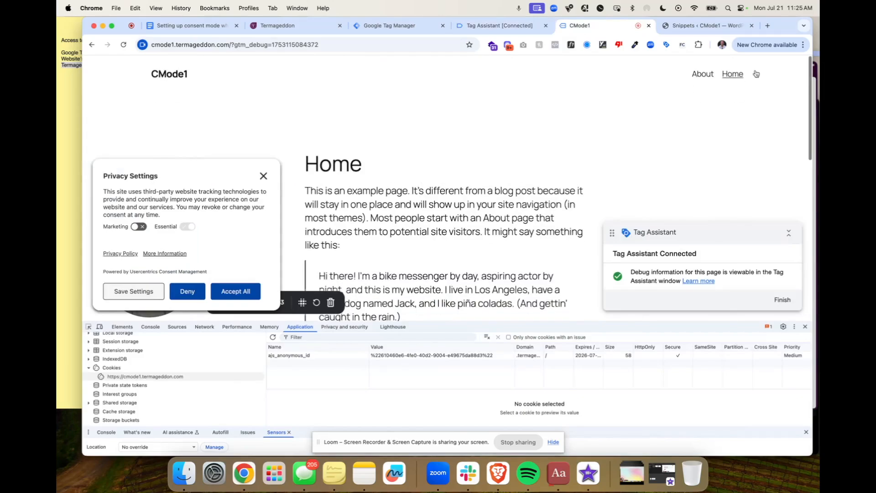
{"action": "left_click", "coordinate": [702, 72]}
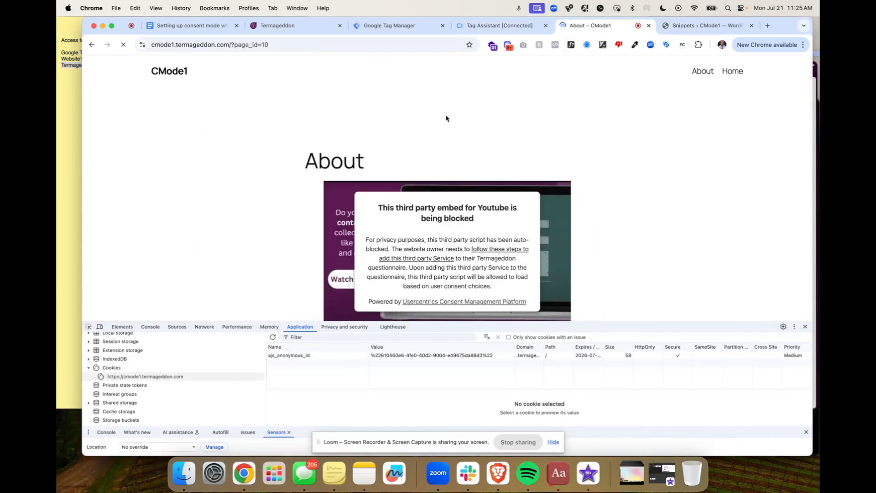
{"action": "scroll", "coordinate": [549, 119], "scroll_direction": "down", "scroll_amount": 6}
{"action": "scroll", "coordinate": [549, 118], "scroll_direction": "up", "scroll_amount": 6}
{"action": "scroll", "coordinate": [548, 118], "scroll_direction": "down", "scroll_amount": 6}
{"action": "scroll", "coordinate": [548, 118], "scroll_direction": "up", "scroll_amount": 6}
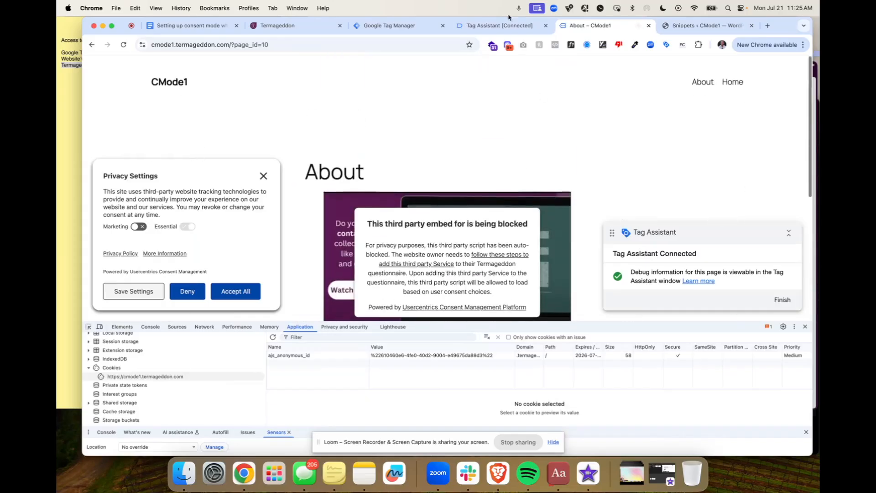
{"action": "left_click", "coordinate": [500, 26]}
{"action": "scroll", "coordinate": [154, 176], "scroll_direction": "down", "scroll_amount": 3}
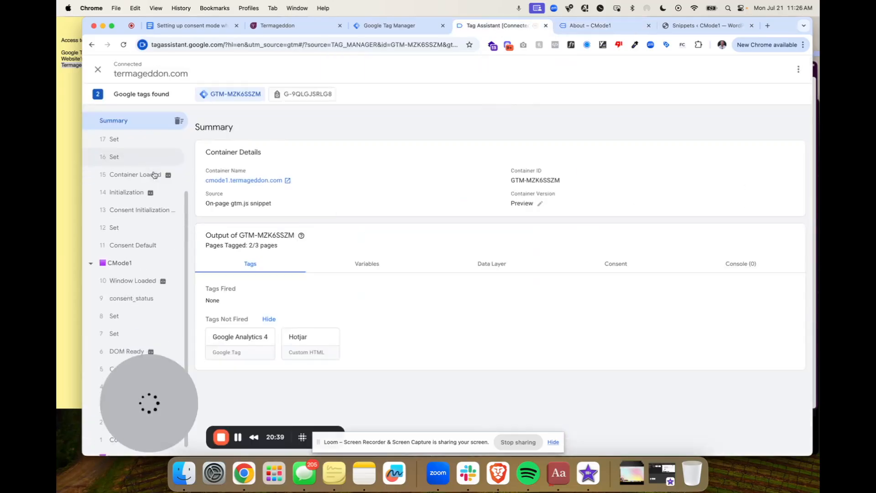
{"action": "scroll", "coordinate": [154, 176], "scroll_direction": "up", "scroll_amount": 3}
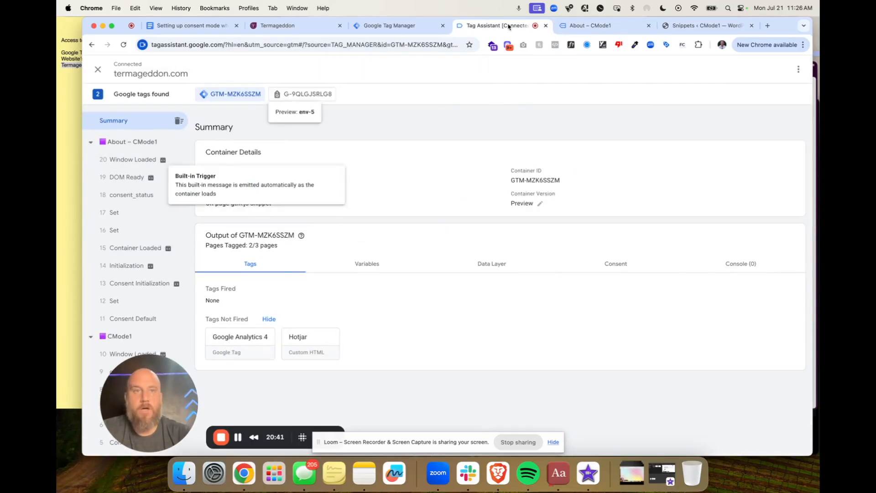
- Grant consent to Google Analytics only in the site's detailed privacy settings, leaving Hotjar off, and save the settings
{"action": "left_click", "coordinate": [591, 26]}
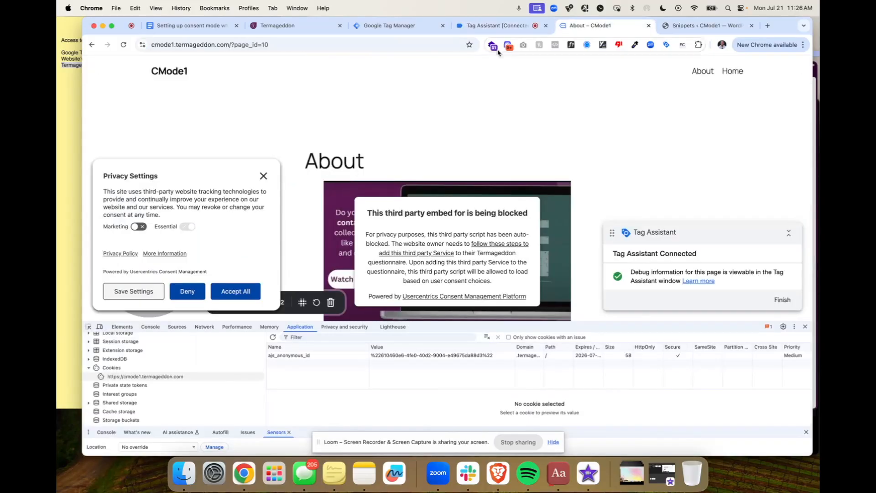
{"action": "left_click", "coordinate": [157, 254]}
{"action": "left_click", "coordinate": [272, 171]}
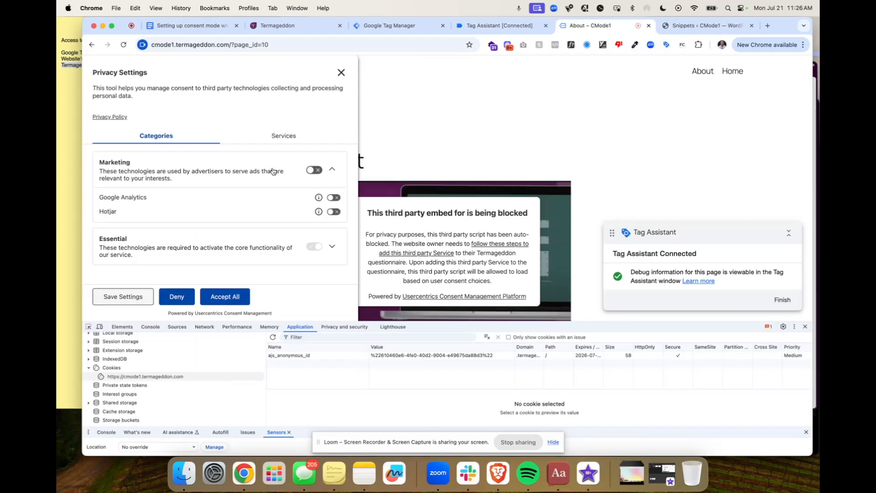
{"action": "left_click", "coordinate": [333, 198]}
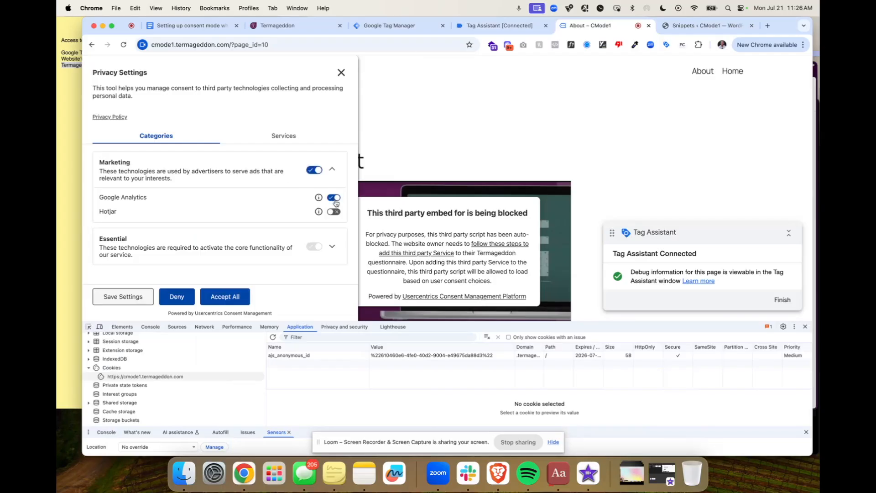
{"action": "left_click", "coordinate": [121, 297]}
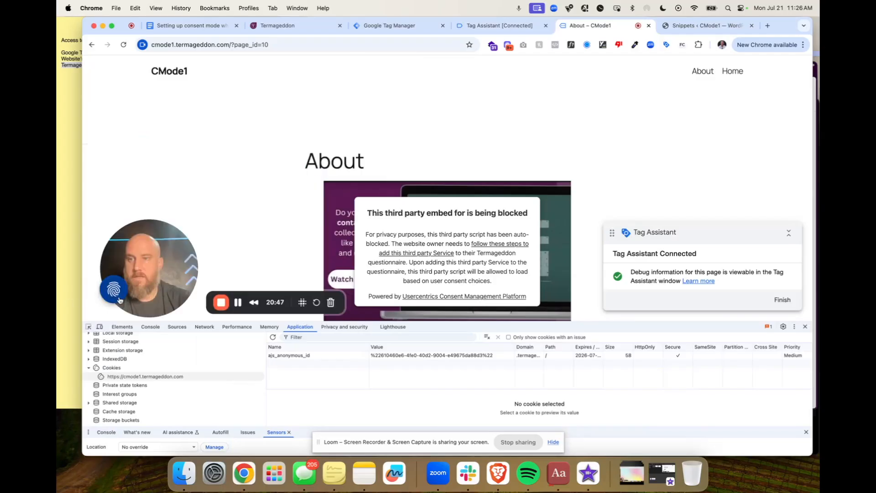
- Check the fired tags in Tag Assistant and examine the consent state of the latest consent_status event
{"action": "left_click", "coordinate": [479, 27]}
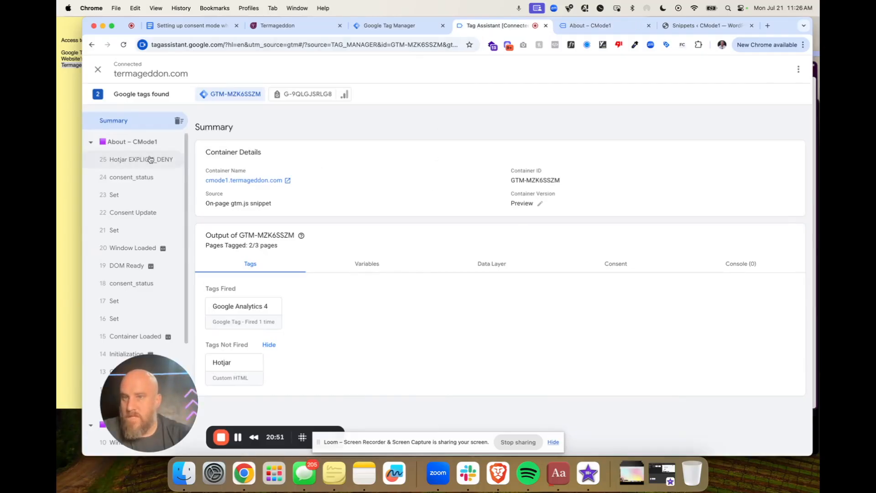
{"action": "left_click", "coordinate": [147, 177]}
{"action": "left_click", "coordinate": [613, 220]}
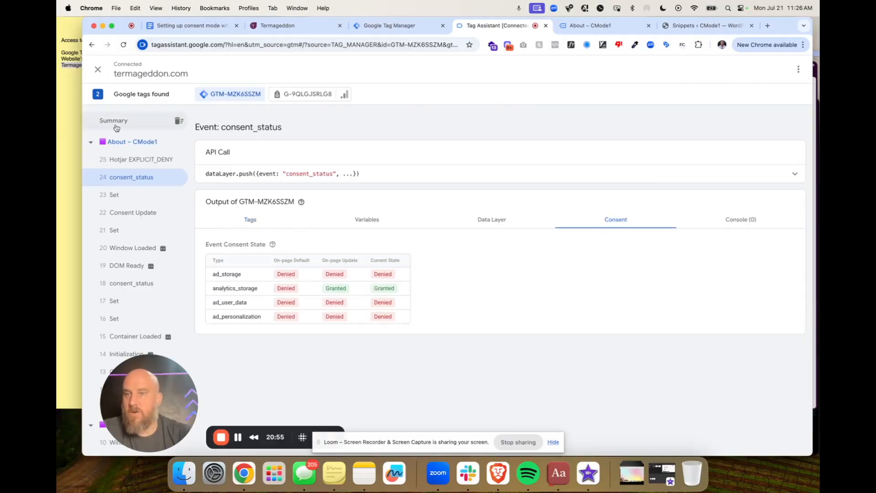
- Open the container summary in Tag Assistant, browse to the site's Home page with only analytics consent granted, and return to Tag Assistant
{"action": "left_click", "coordinate": [92, 120]}
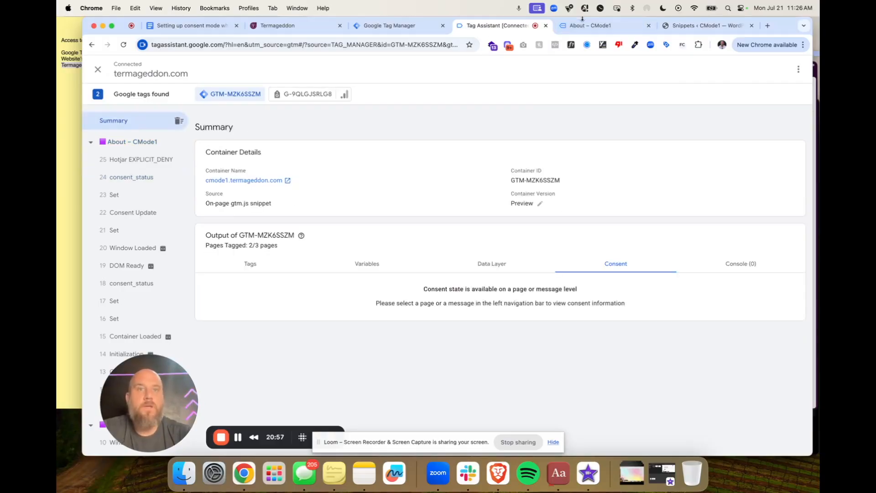
{"action": "left_click", "coordinate": [564, 30]}
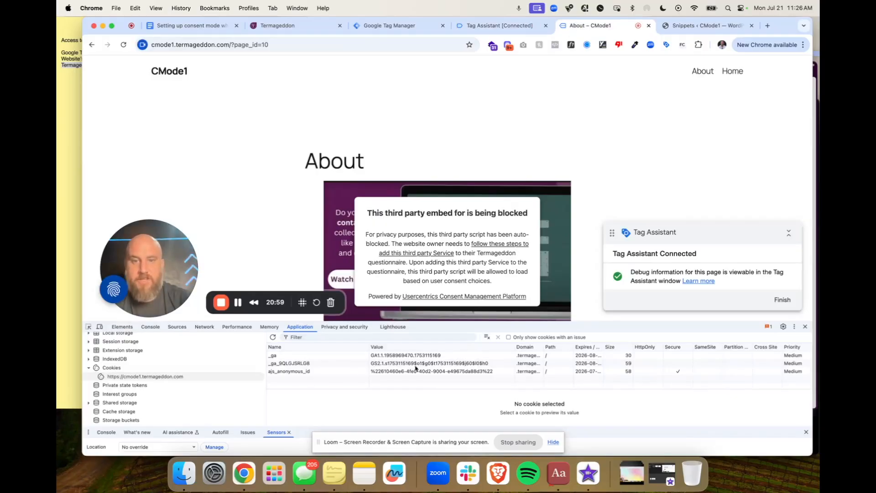
{"action": "left_click", "coordinate": [732, 72]}
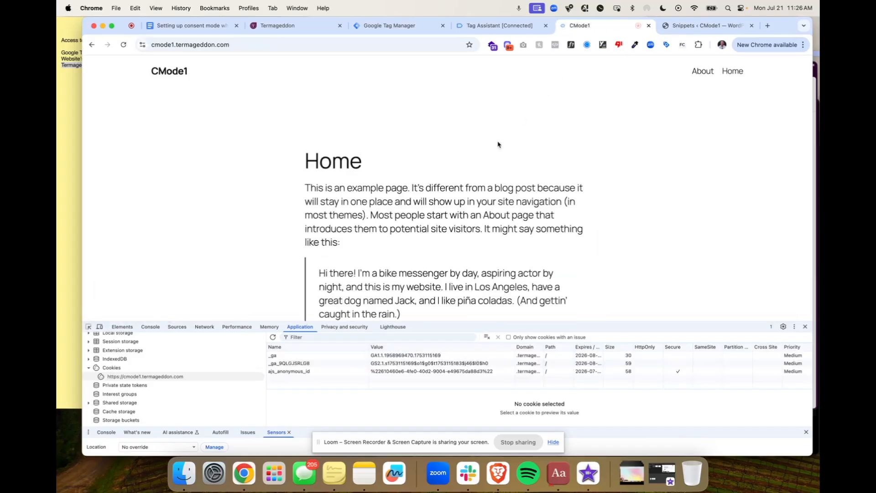
{"action": "scroll", "coordinate": [498, 142], "scroll_direction": "down", "scroll_amount": 15}
{"action": "scroll", "coordinate": [498, 144], "scroll_direction": "up", "scroll_amount": 15}
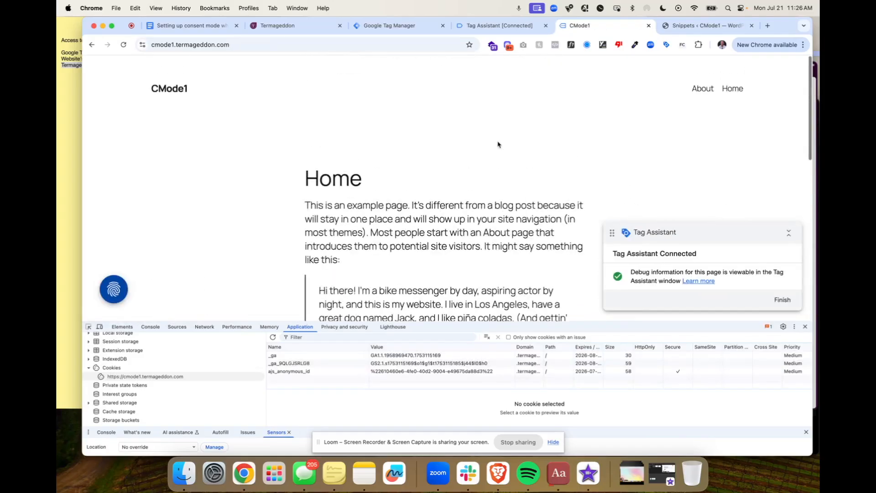
{"action": "scroll", "coordinate": [498, 144], "scroll_direction": "down", "scroll_amount": 12}
{"action": "scroll", "coordinate": [498, 144], "scroll_direction": "up", "scroll_amount": 15}
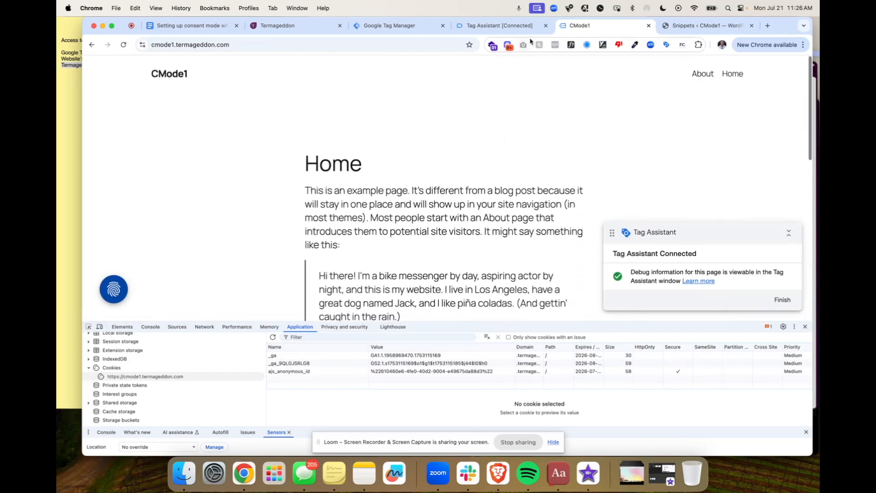
{"action": "left_click", "coordinate": [497, 26]}
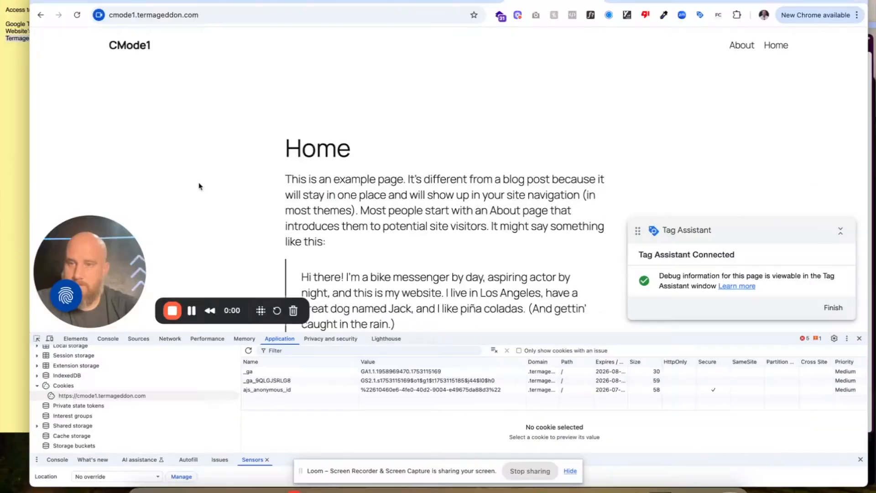
{"action": "left_click", "coordinate": [69, 297]}
{"action": "left_click", "coordinate": [144, 303]}
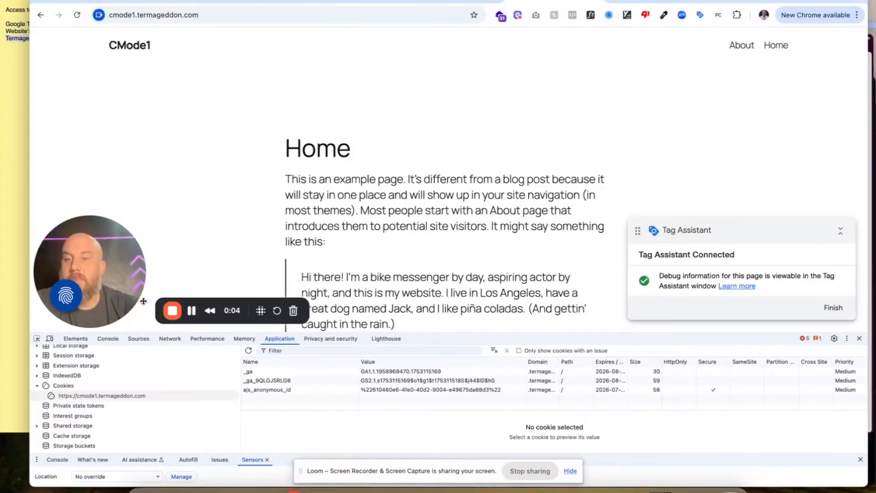
{"action": "scroll", "coordinate": [491, 188], "scroll_direction": "down", "scroll_amount": 5}
{"action": "scroll", "coordinate": [492, 187], "scroll_direction": "up", "scroll_amount": 5}
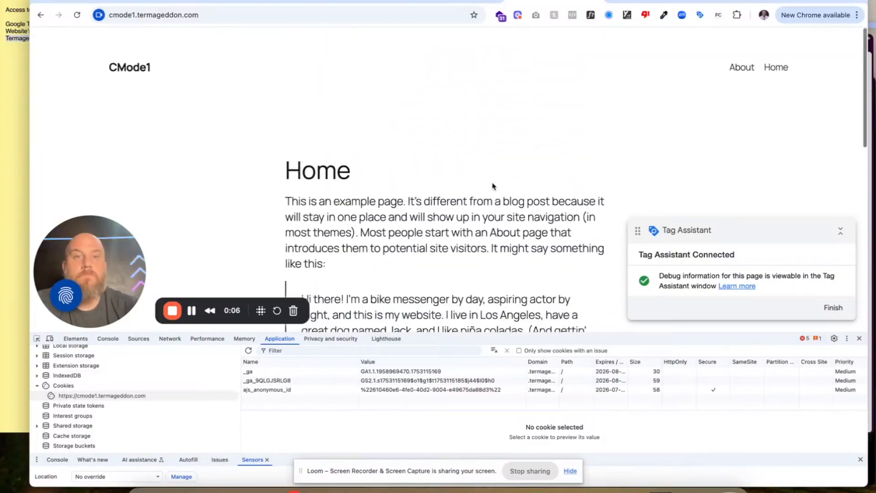
- Browse to the site's About page and clear all cookies stored for cmode1.termageddon.com
{"action": "left_click", "coordinate": [742, 49]}
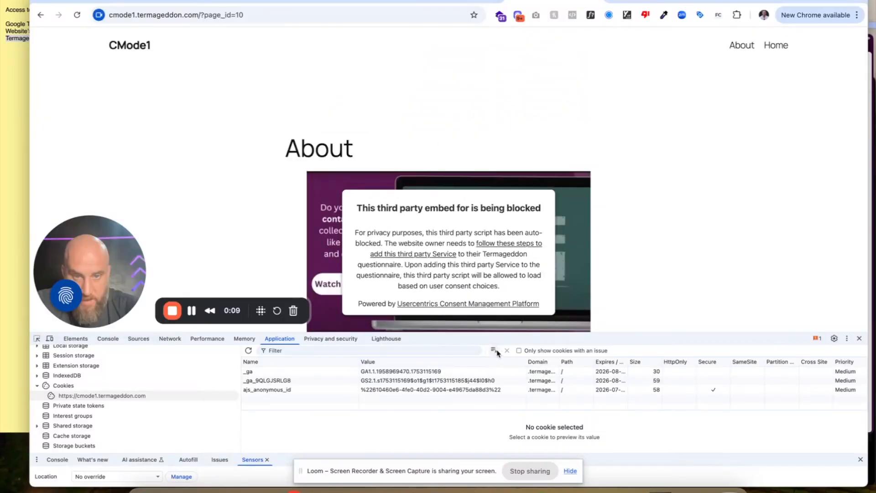
{"action": "left_click", "coordinate": [494, 350]}
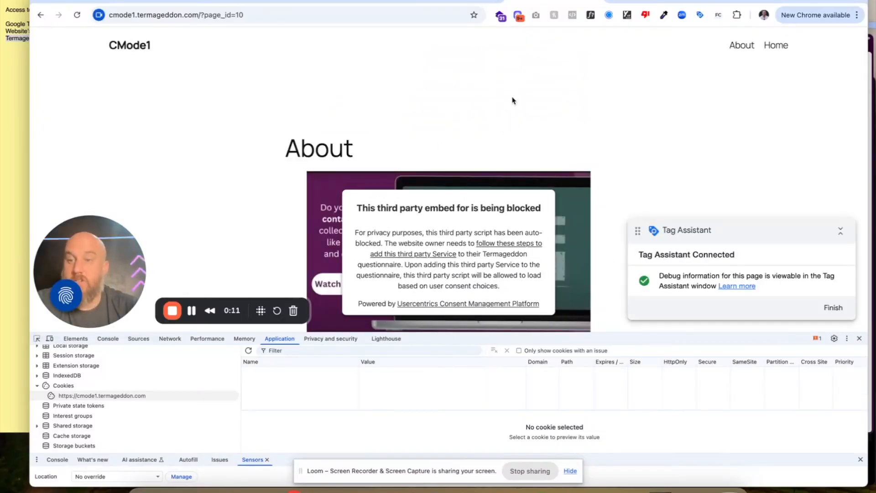
{"action": "scroll", "coordinate": [512, 264], "scroll_direction": "down", "scroll_amount": 10}
{"action": "scroll", "coordinate": [514, 249], "scroll_direction": "up", "scroll_amount": 10}
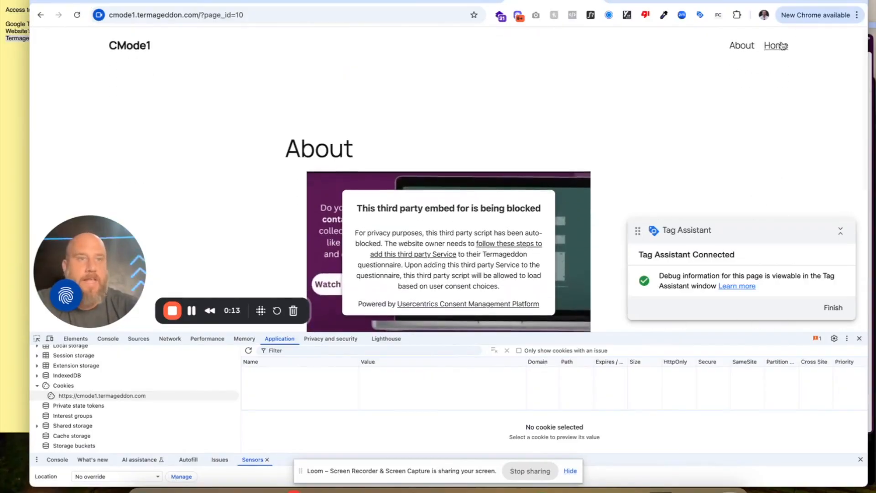
- Load the Home page again, check which cookies are stored for the site, and return to the Tag Assistant summary
{"action": "left_click", "coordinate": [776, 45]}
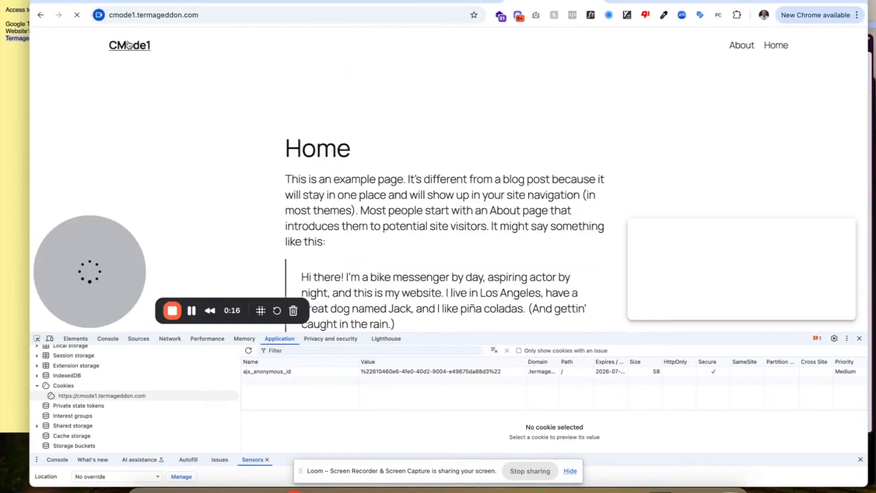
{"action": "left_click", "coordinate": [132, 47]}
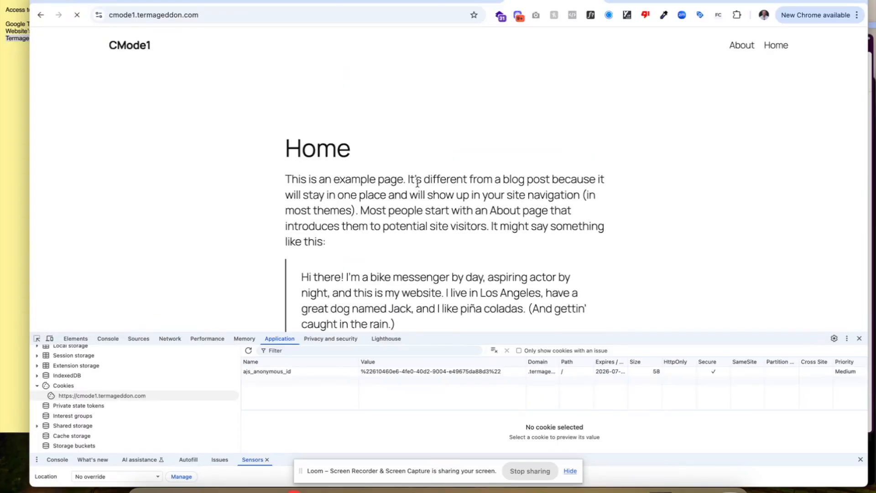
{"action": "scroll", "coordinate": [417, 183], "scroll_direction": "down", "scroll_amount": 3}
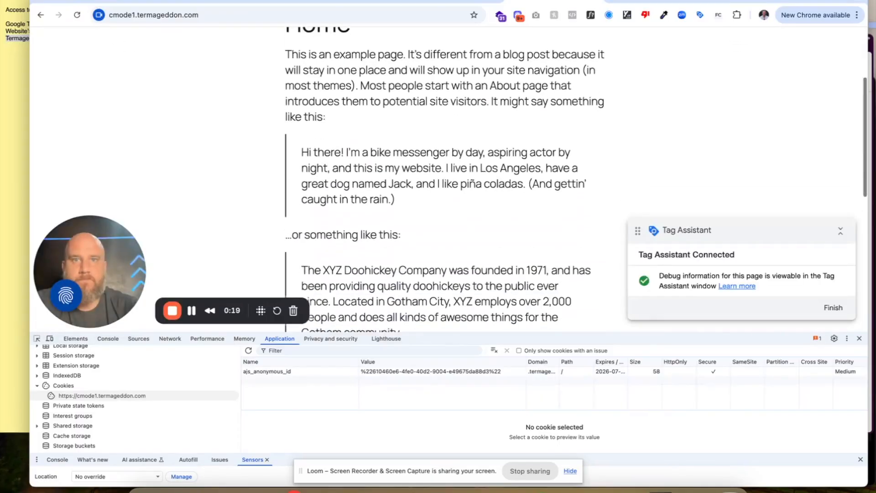
{"action": "left_click", "coordinate": [436, 2]}
{"action": "left_click", "coordinate": [567, 1]}
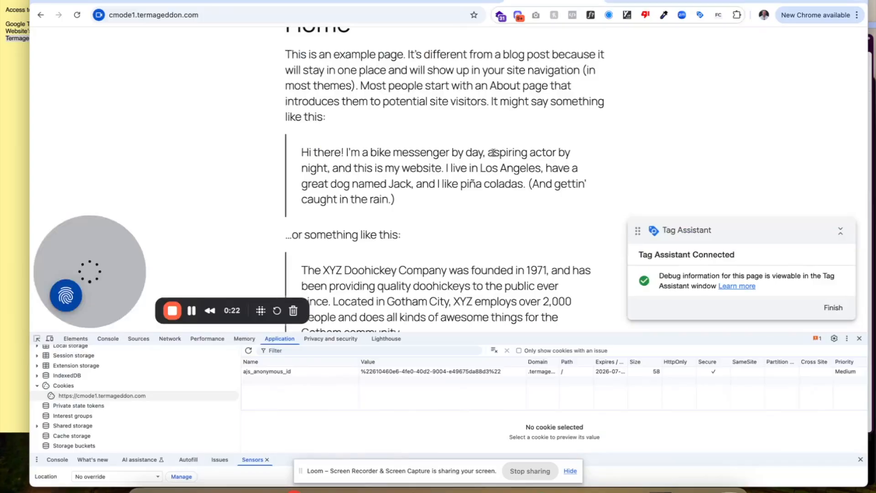
{"action": "scroll", "coordinate": [488, 207], "scroll_direction": "down", "scroll_amount": 7}
{"action": "scroll", "coordinate": [489, 207], "scroll_direction": "up", "scroll_amount": 10}
{"action": "left_click", "coordinate": [438, 2]}
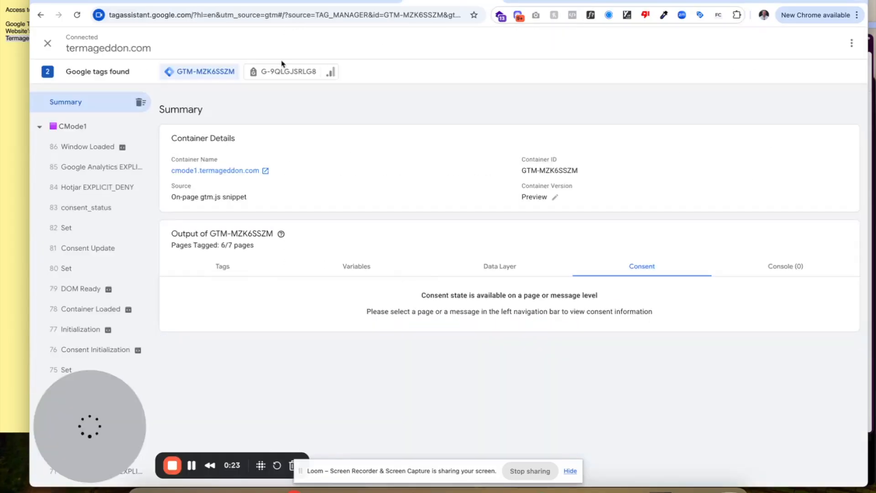